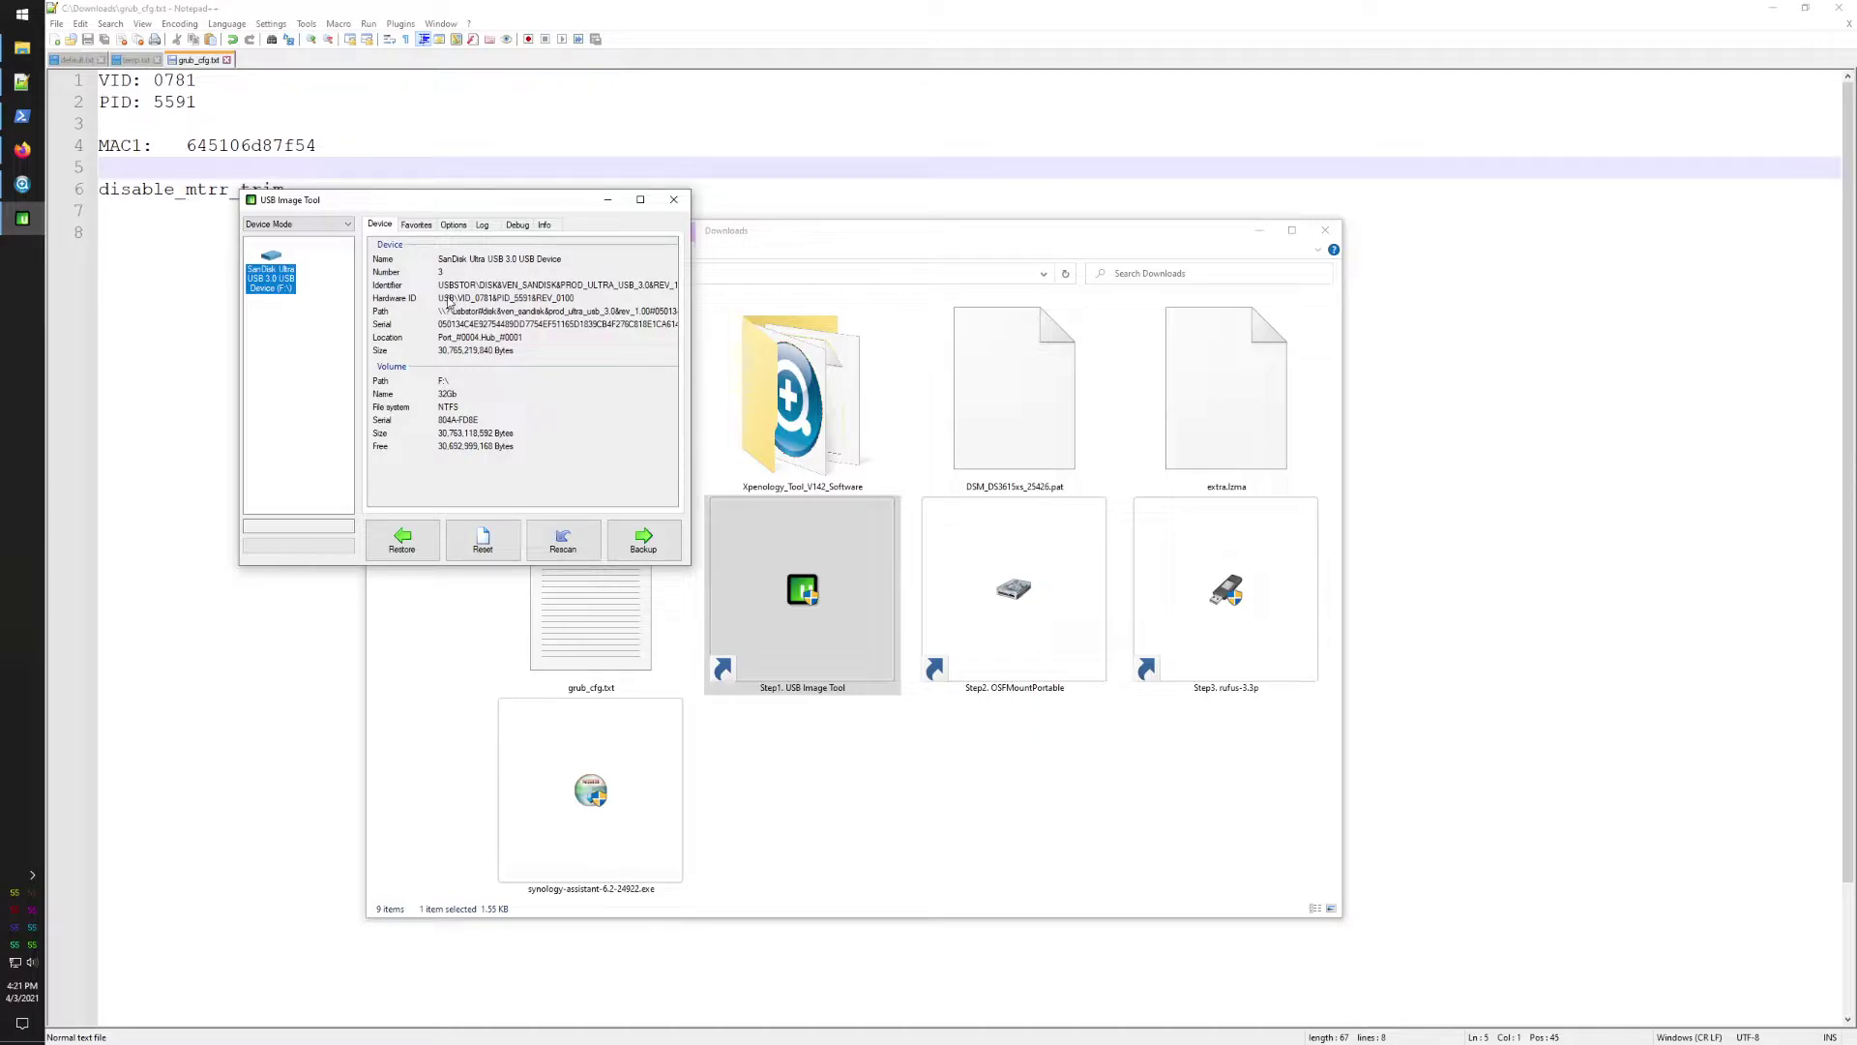
Step: Close USB Image Tool after noting the SanDisk drive's VID 0781 and PID 5591
click(675, 201)
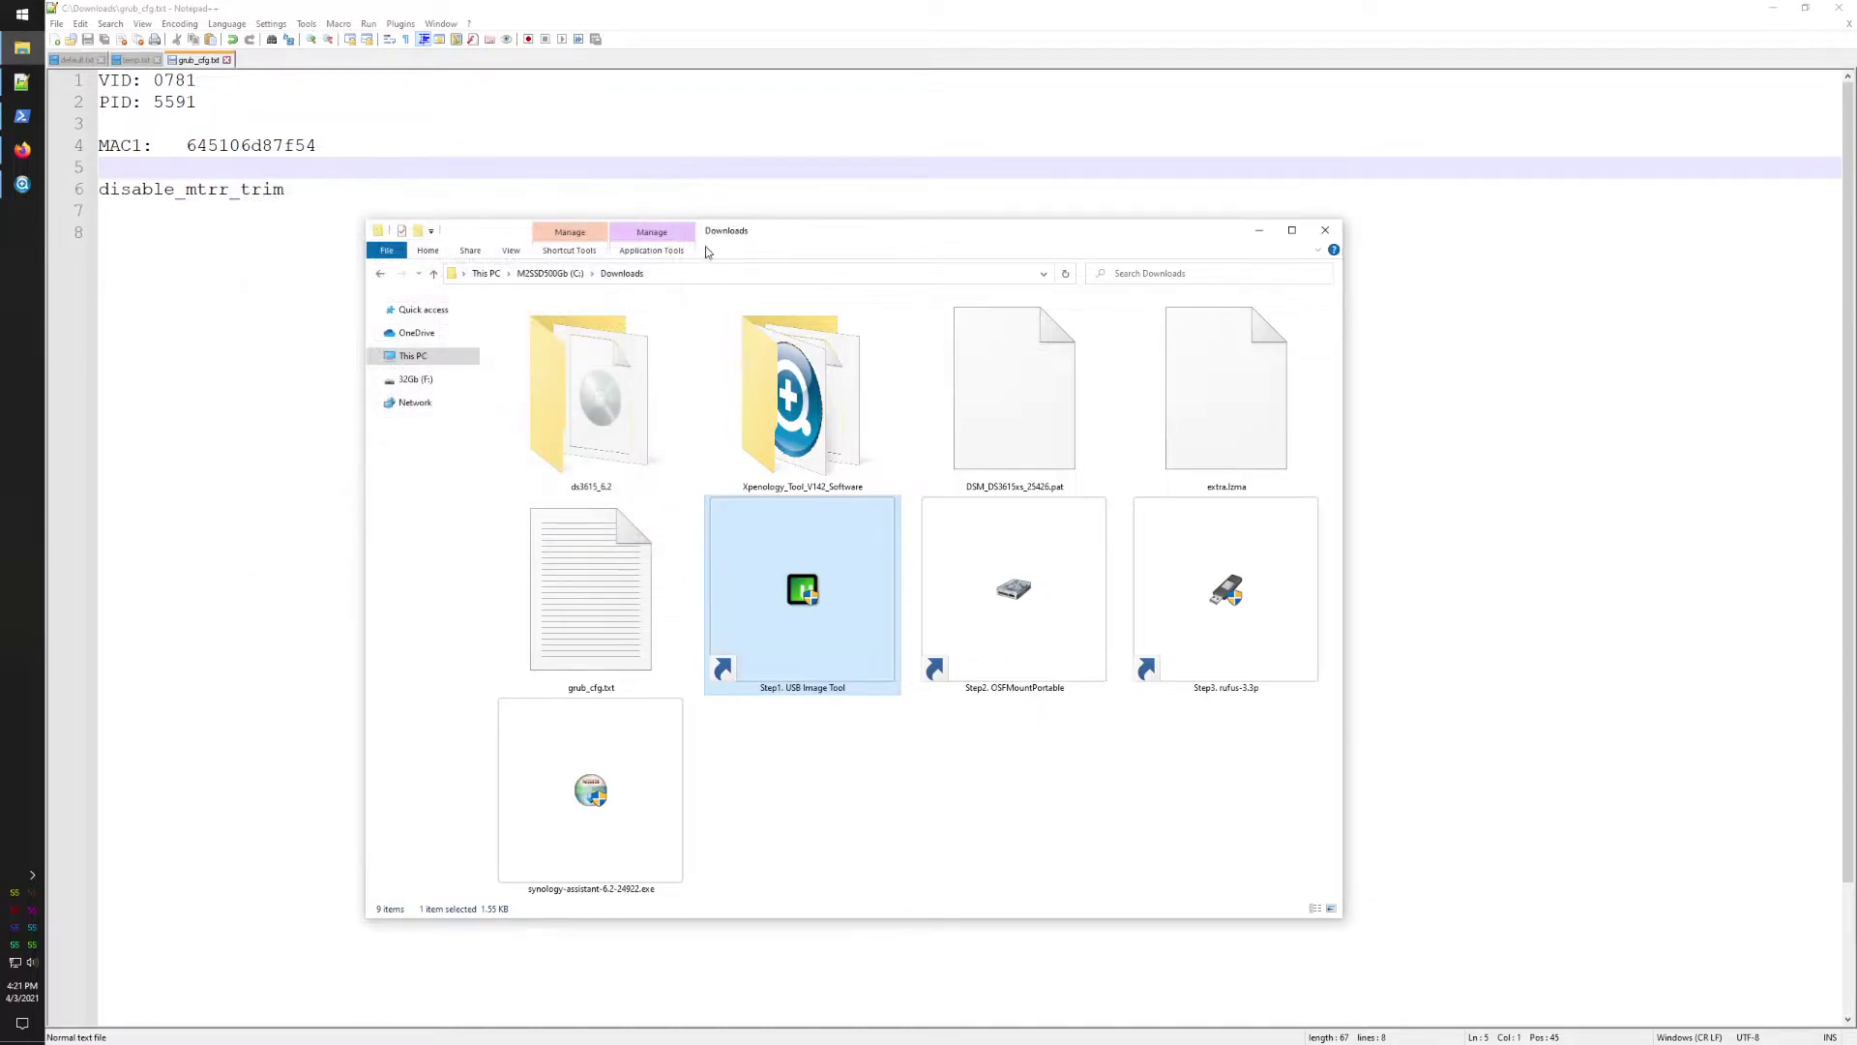
Step: Mount Partition 0 of synoboot.img in OSFMount as writable drive G:
double_click(989, 637)
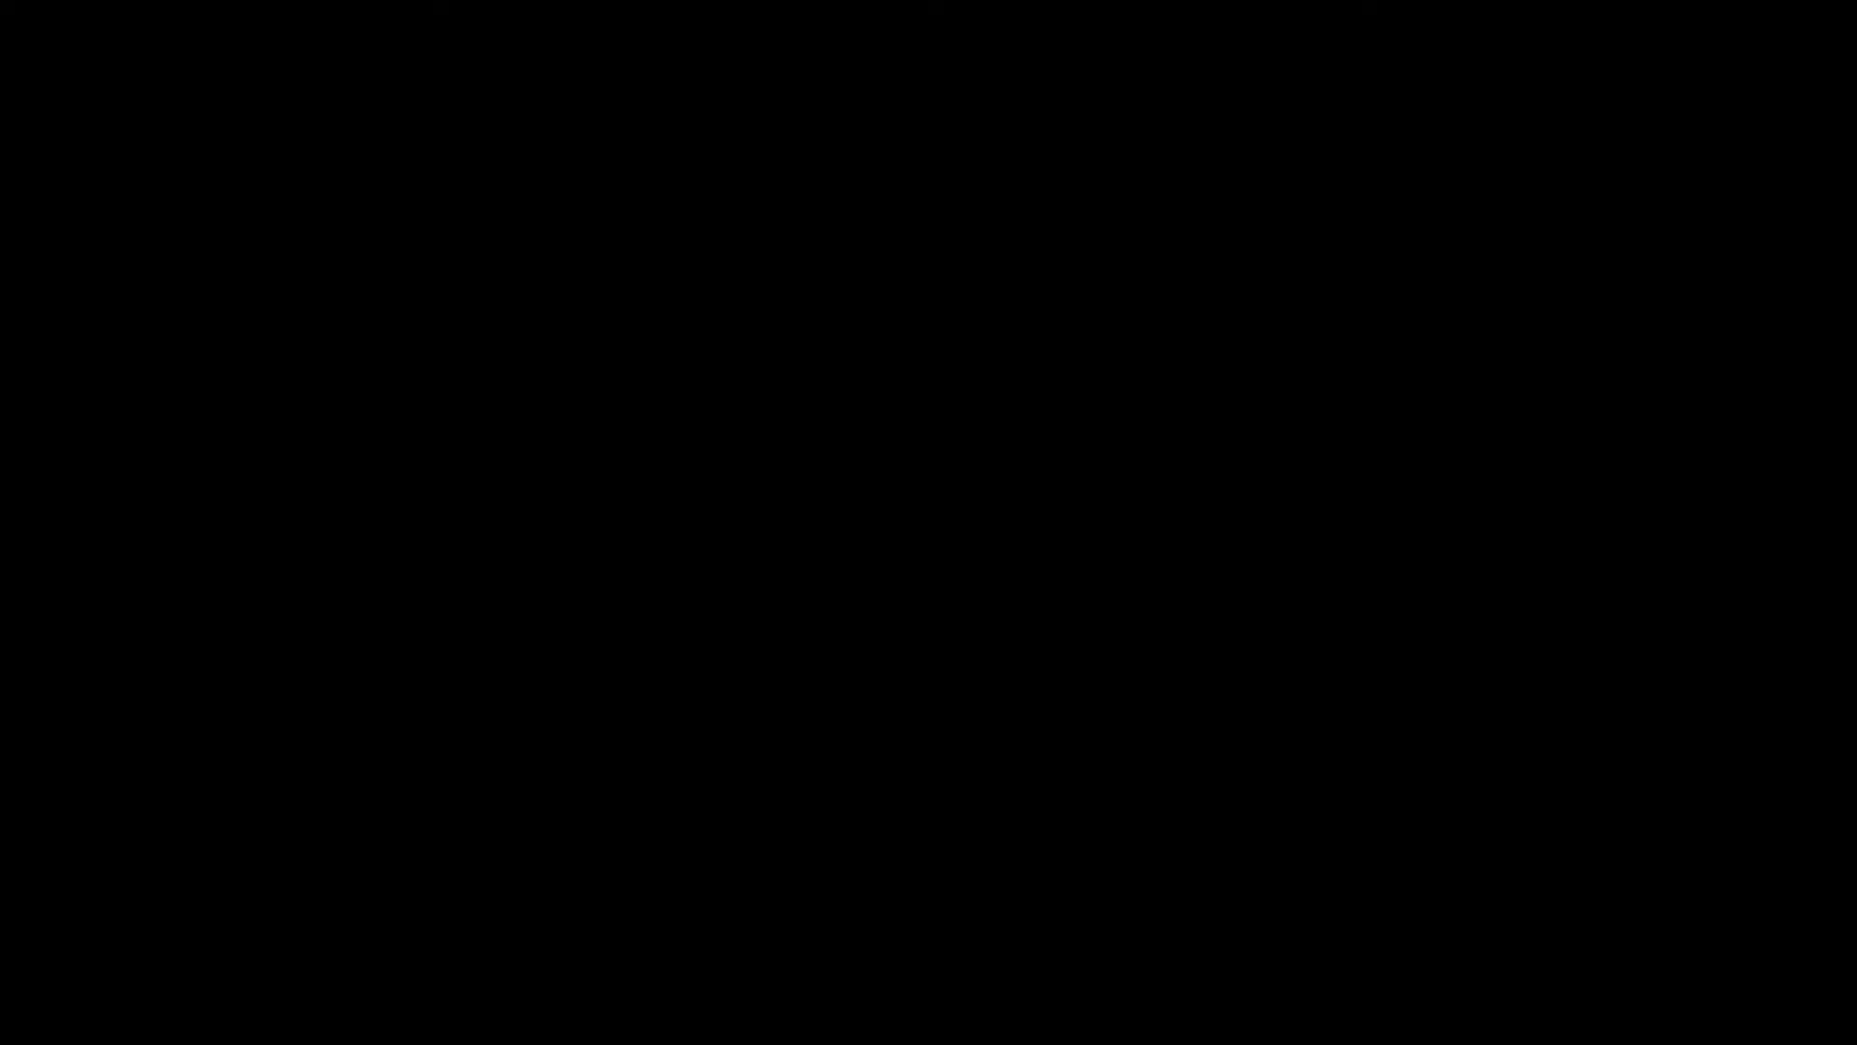
click(89, 264)
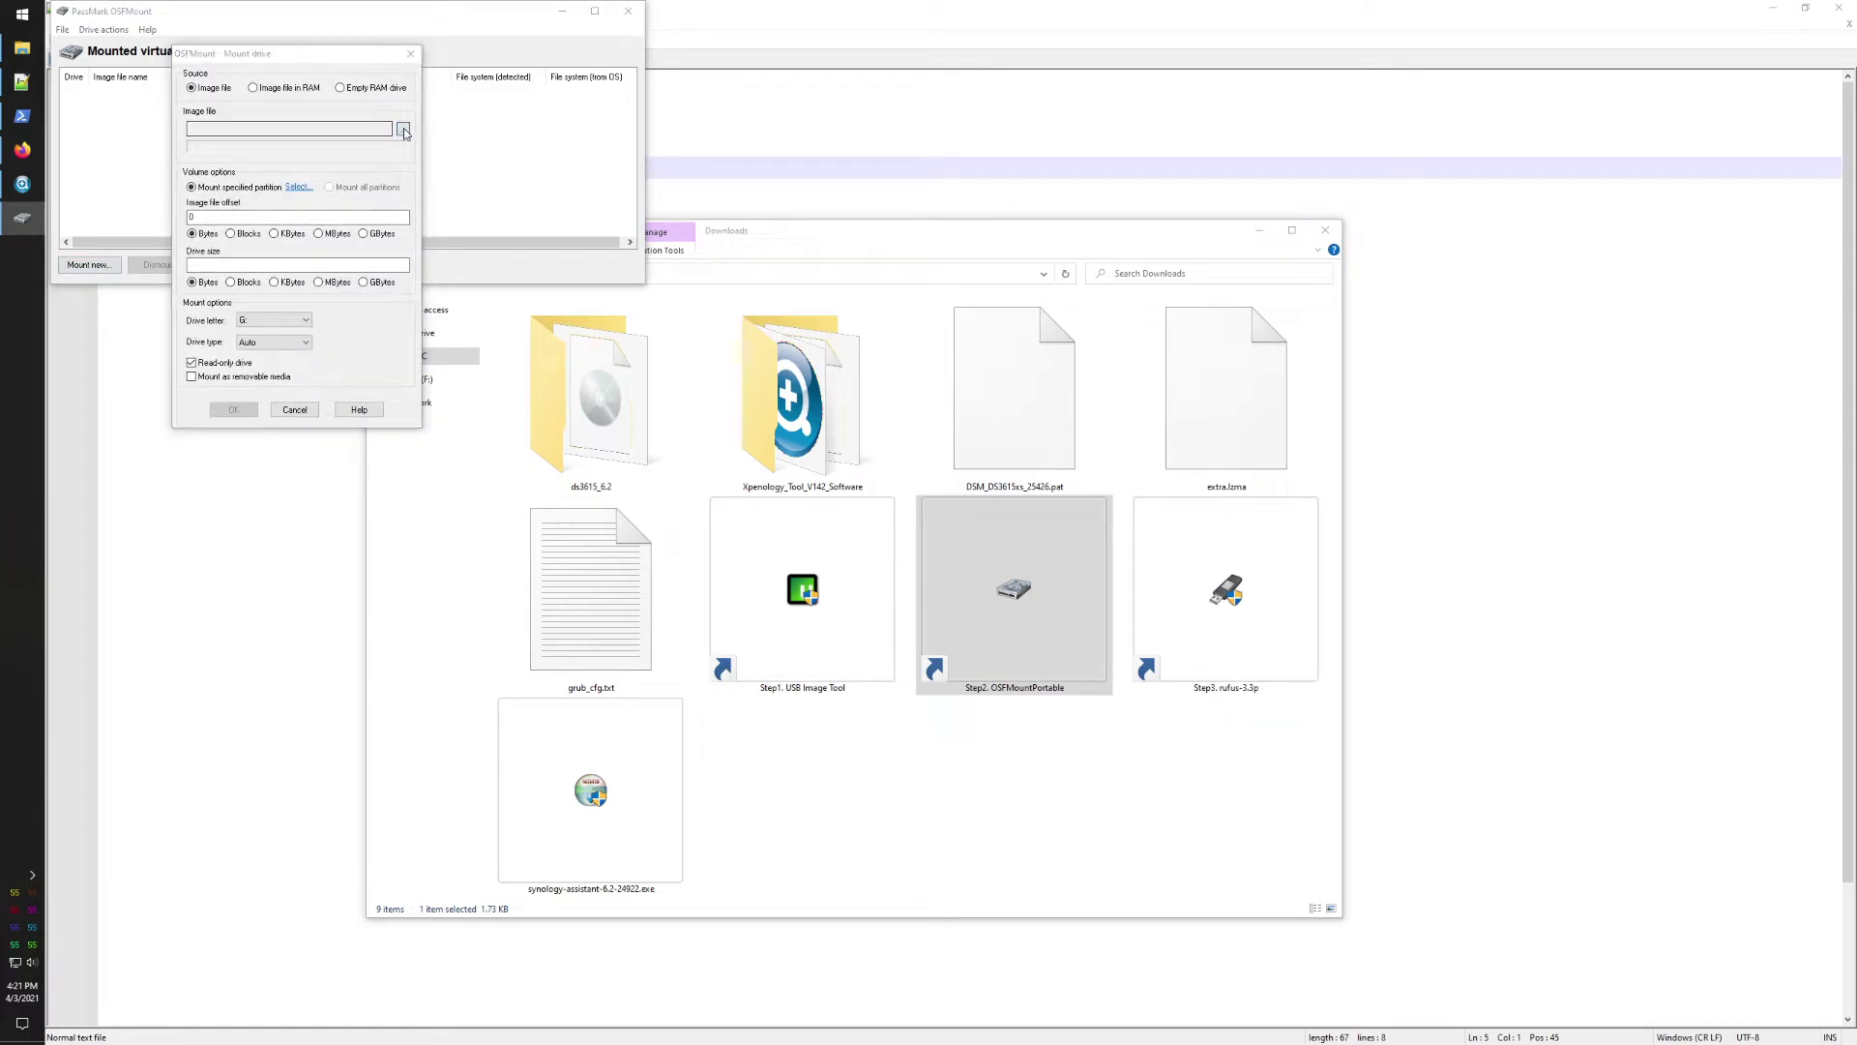
click(403, 129)
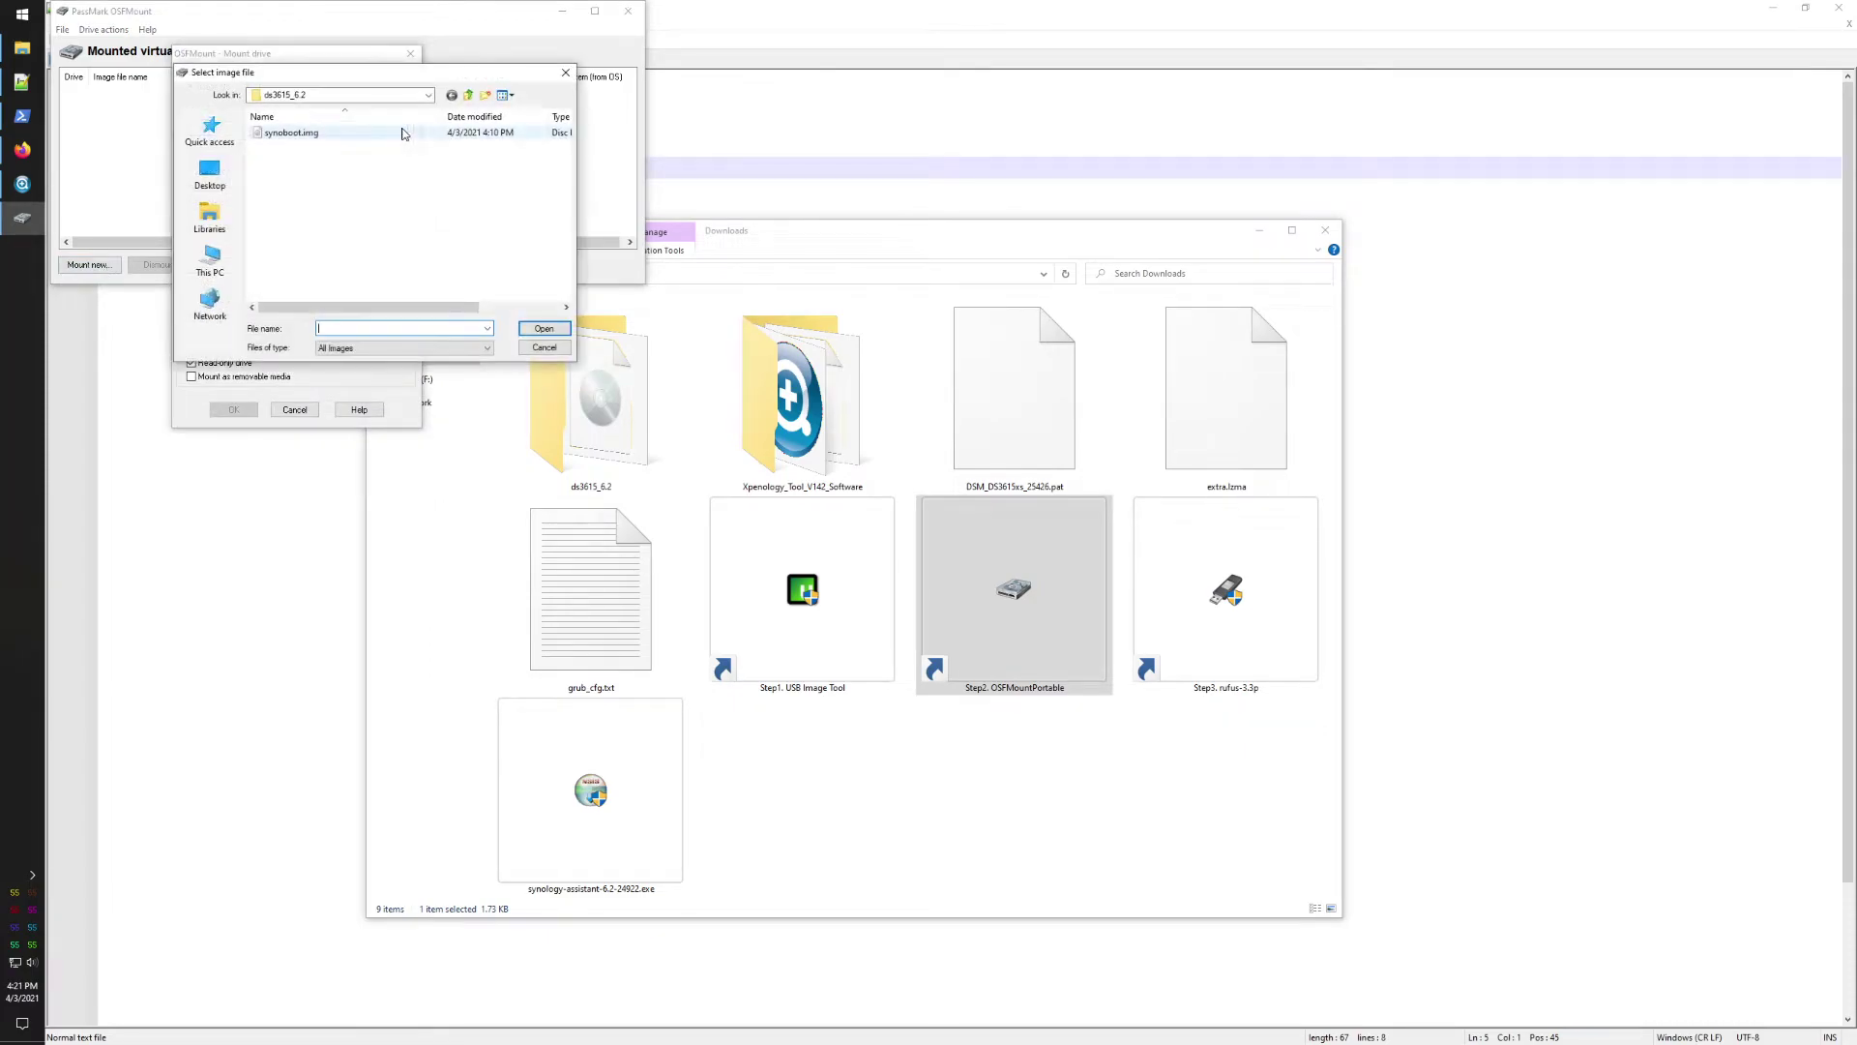
double_click(293, 135)
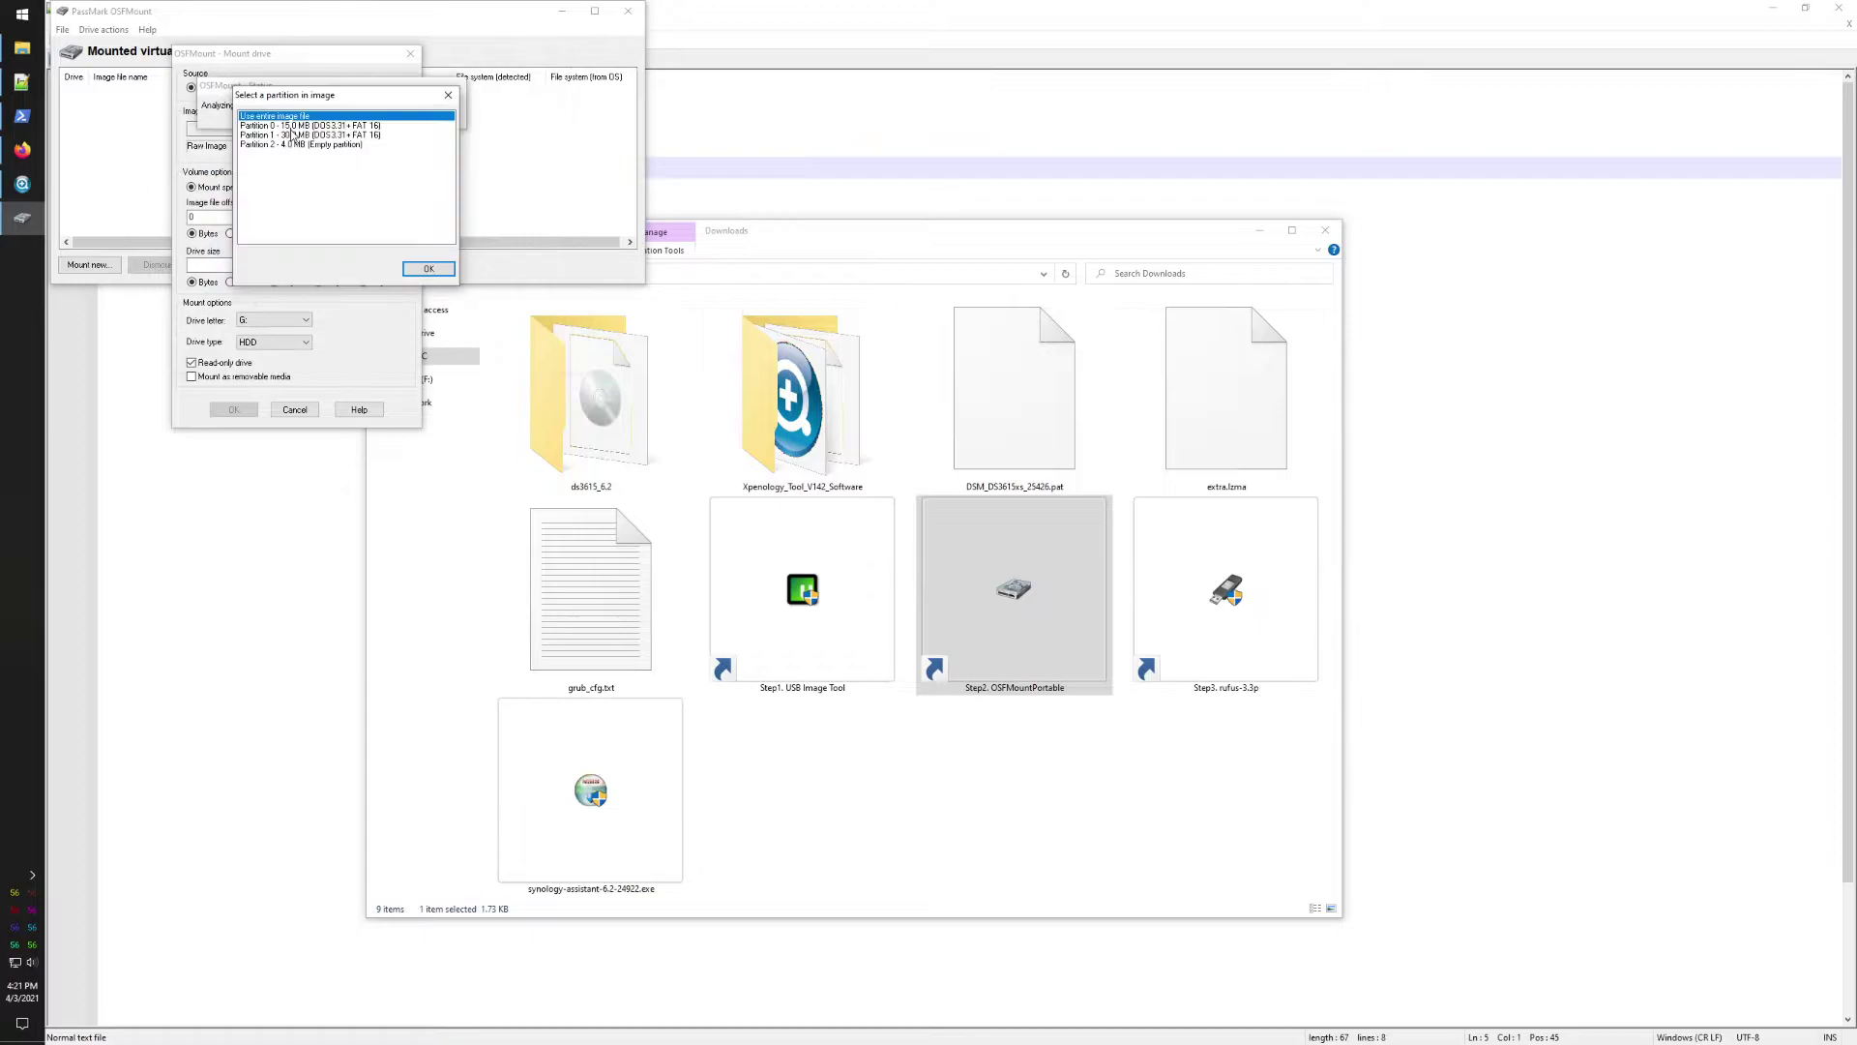
click(290, 126)
click(428, 270)
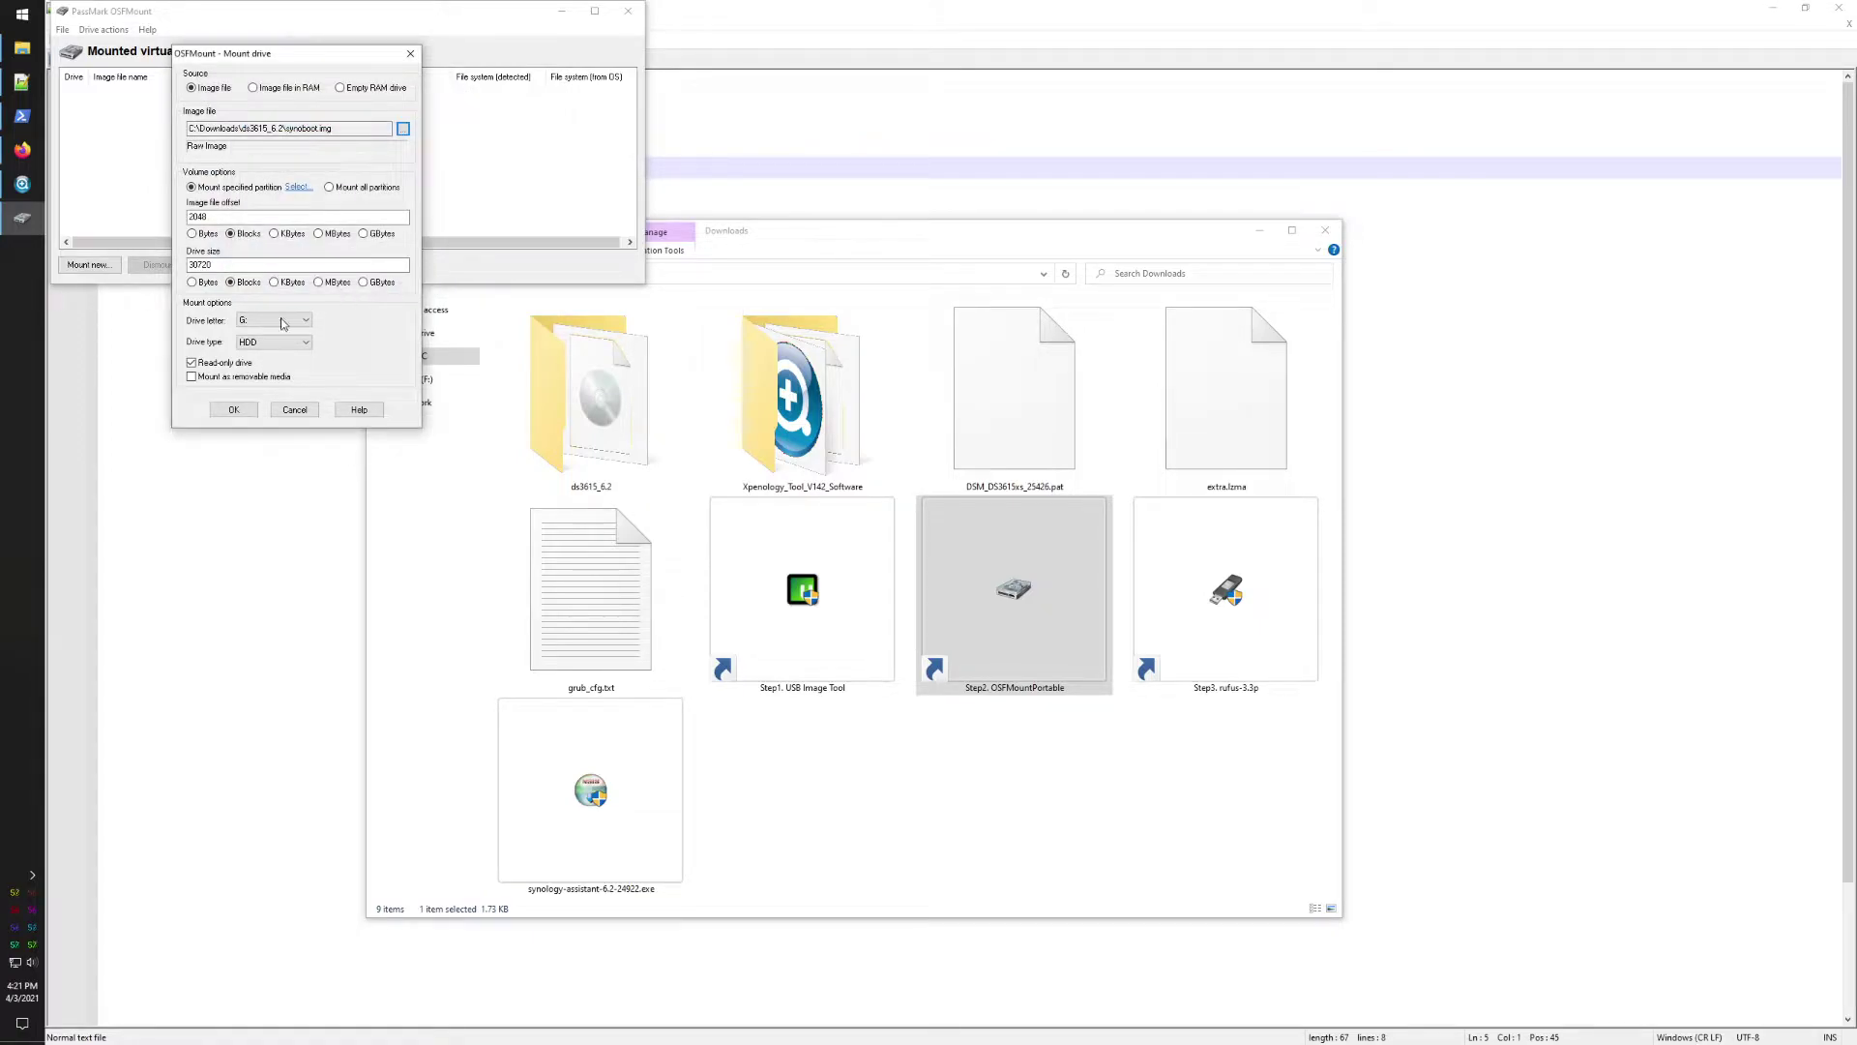
click(192, 363)
click(233, 410)
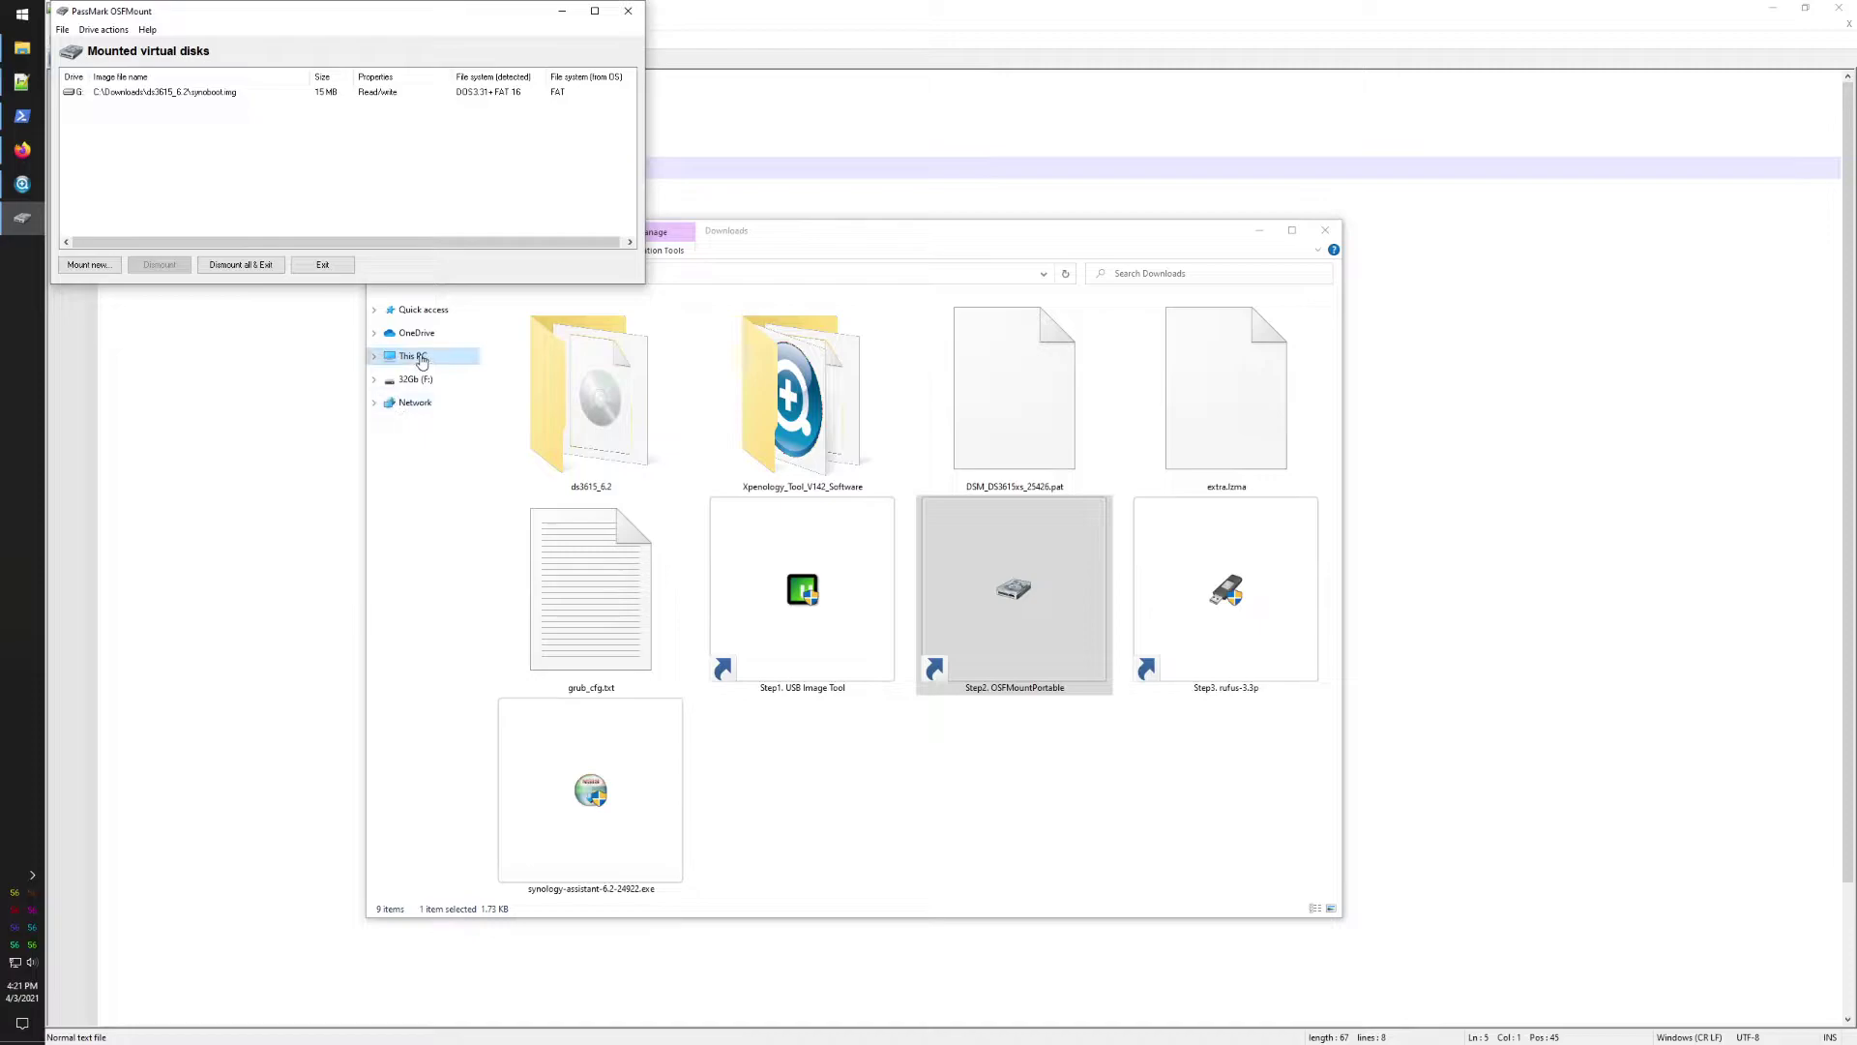
Step: Open the grub folder on drive G: and bring up grub.cfg's context menu
click(421, 360)
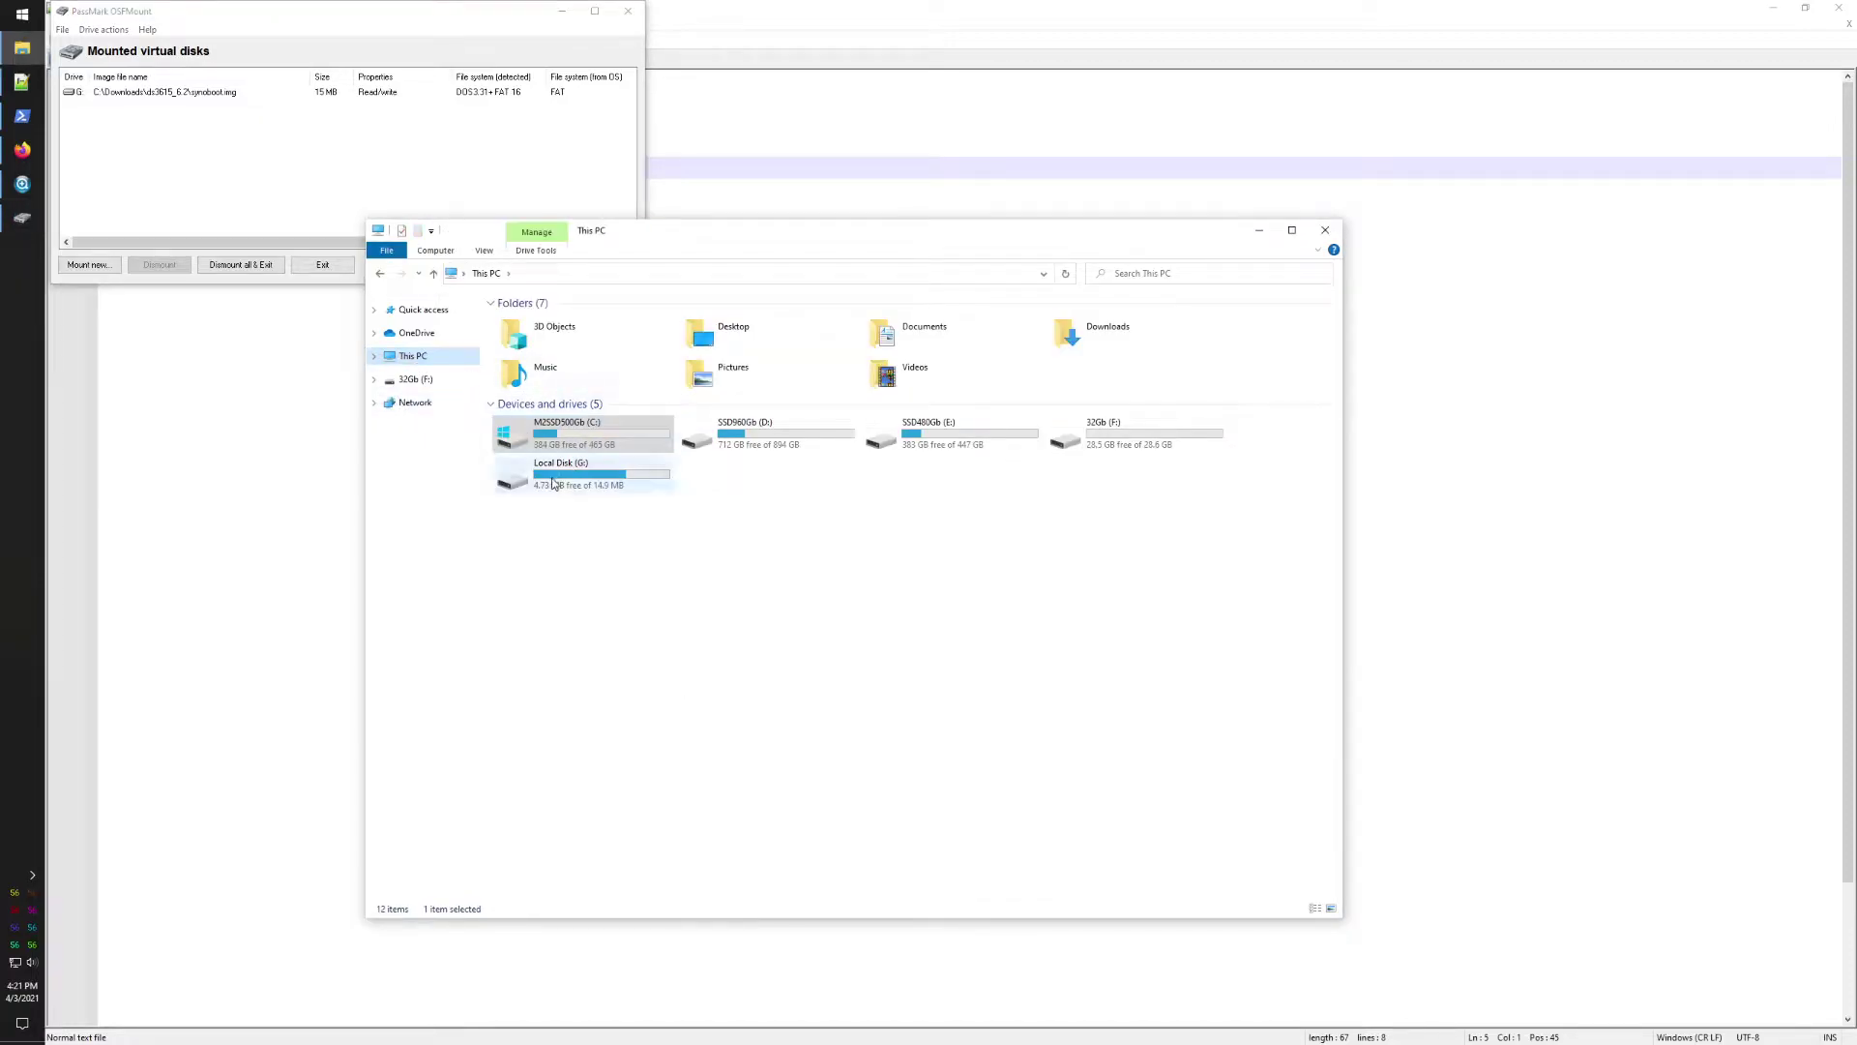
double_click(553, 484)
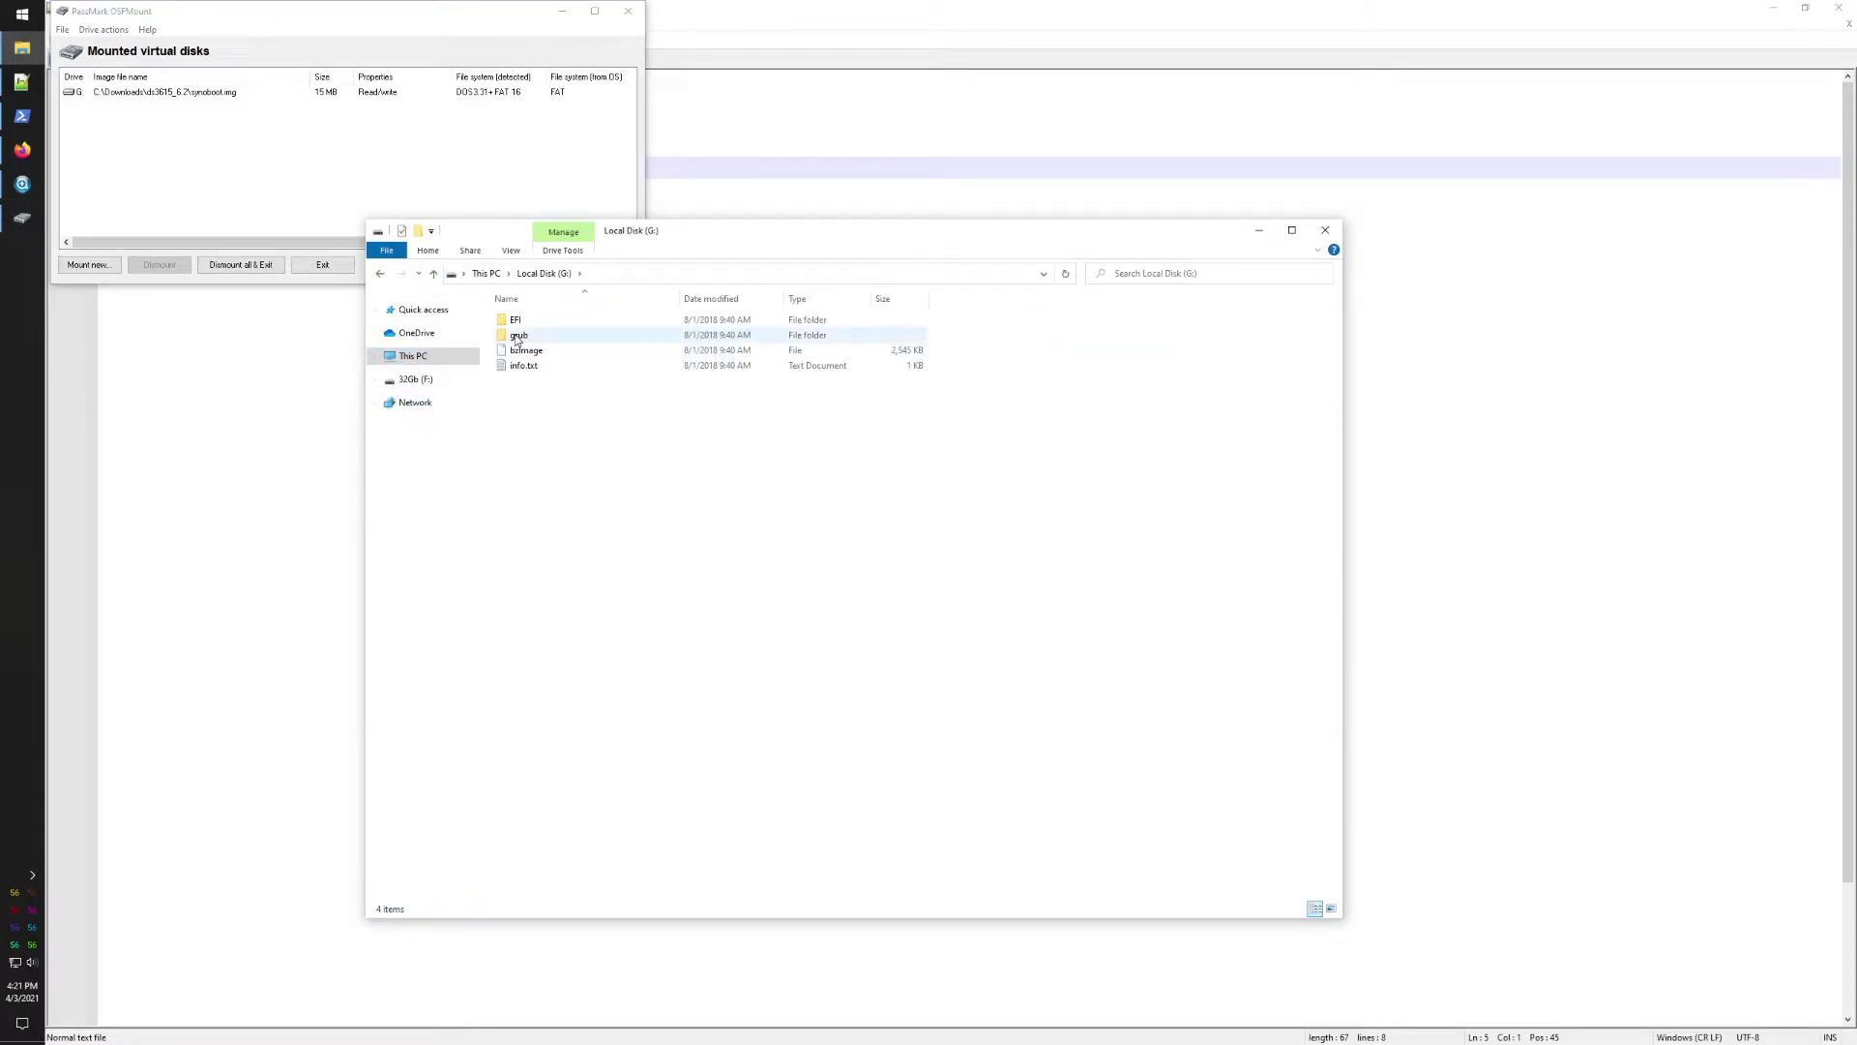
click(516, 338)
double_click(517, 338)
right_click(533, 385)
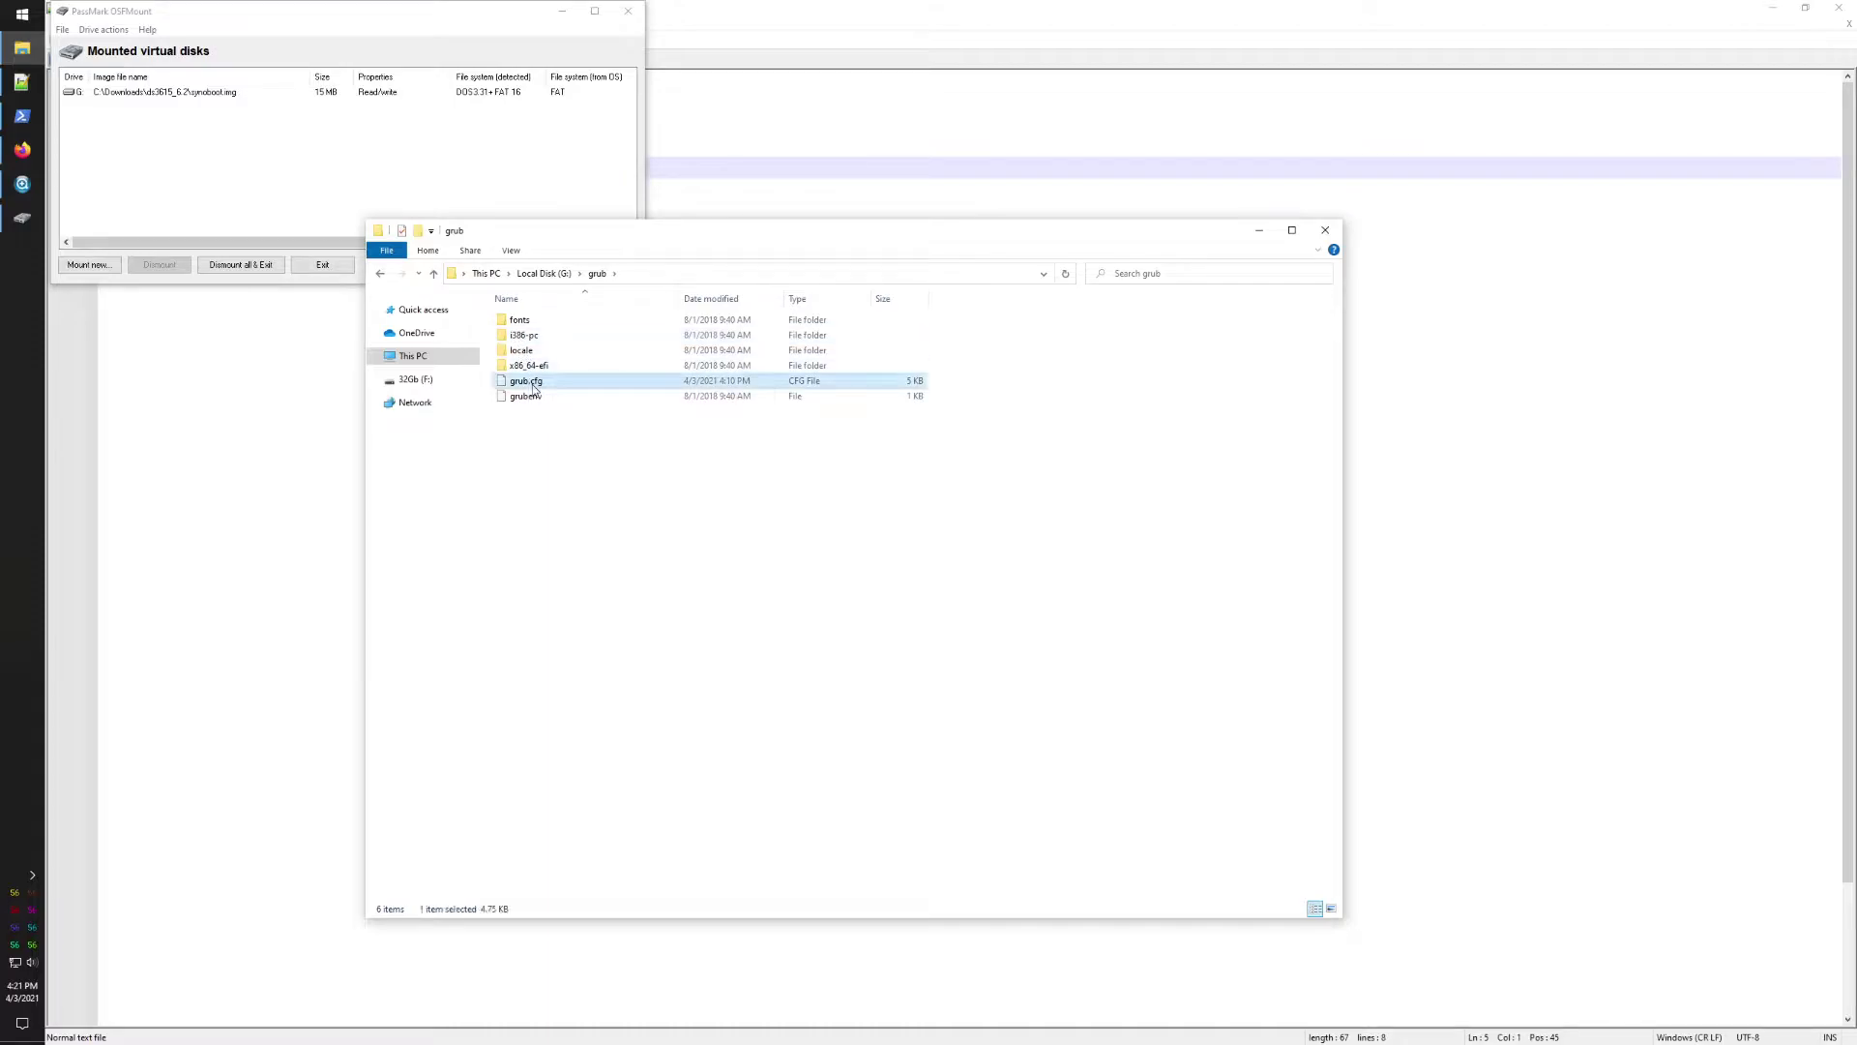
Step: Open grub.cfg in Notepad++ and replace the vid 0930 on line 22 with the noted 0781
click(595, 490)
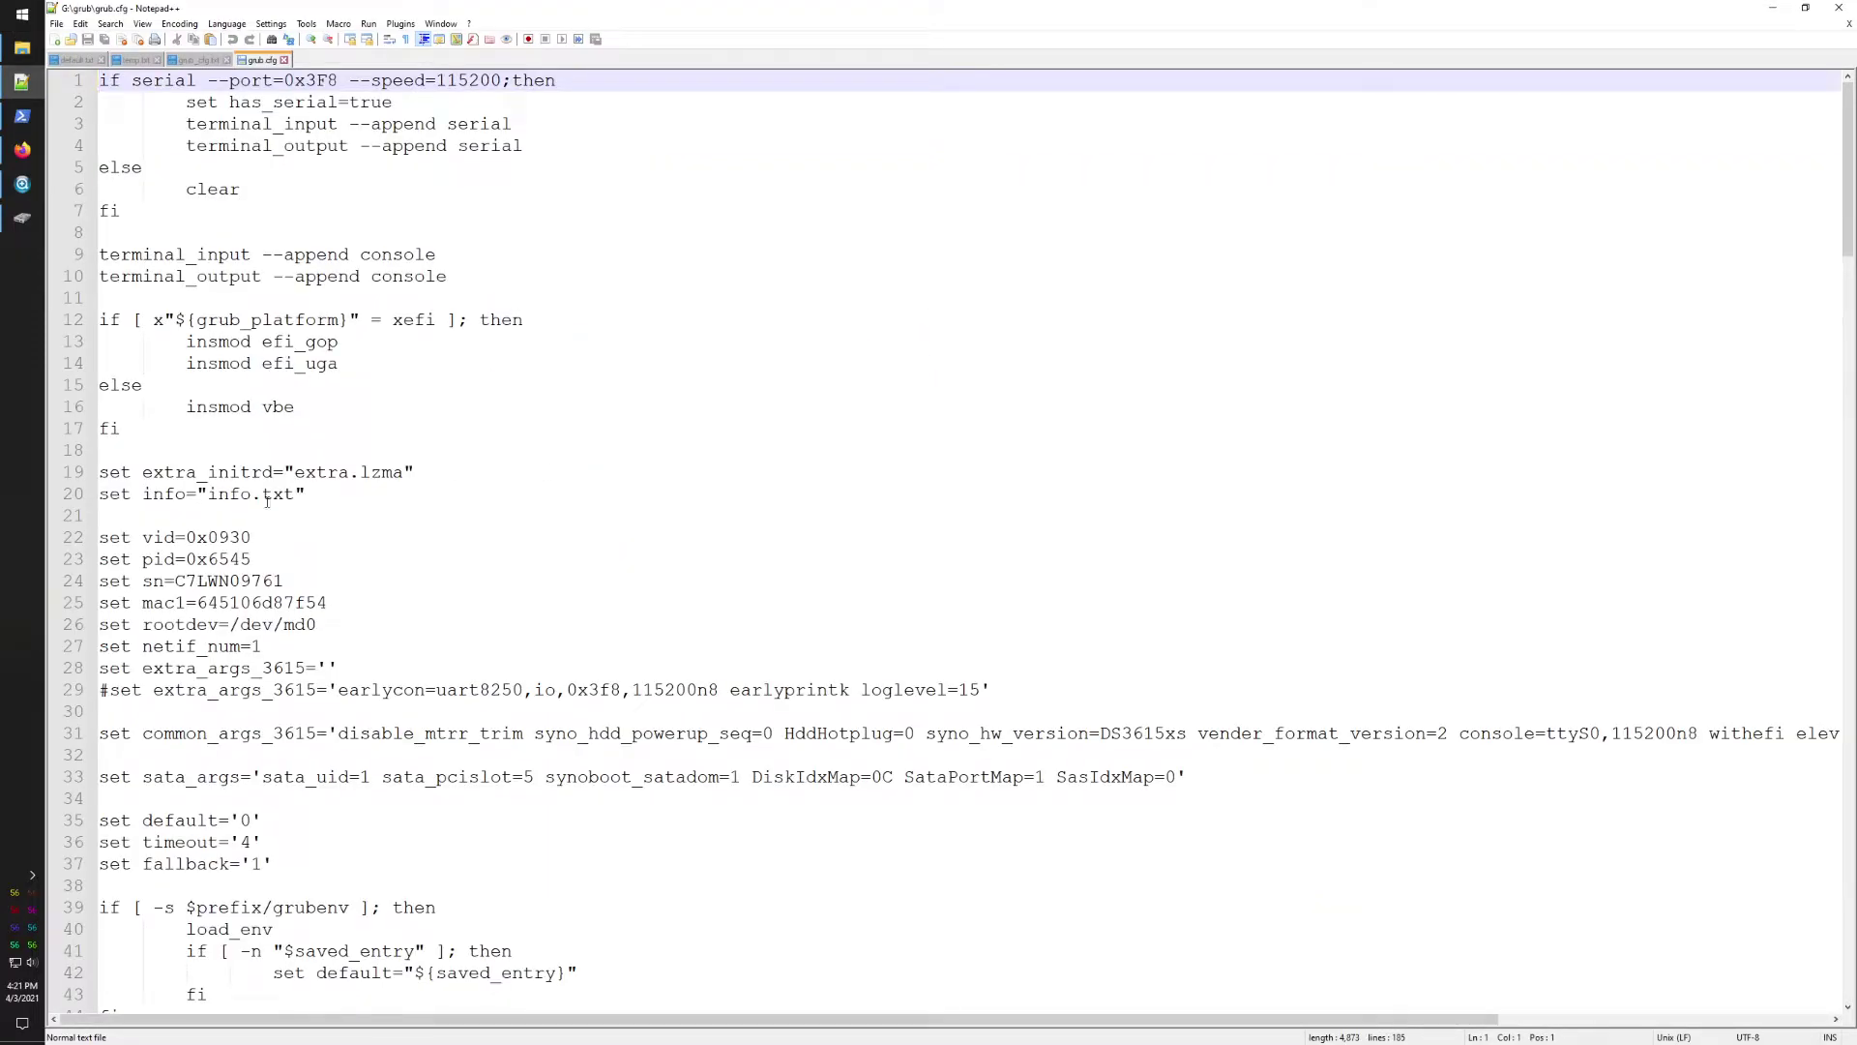
click(190, 64)
double_click(180, 81)
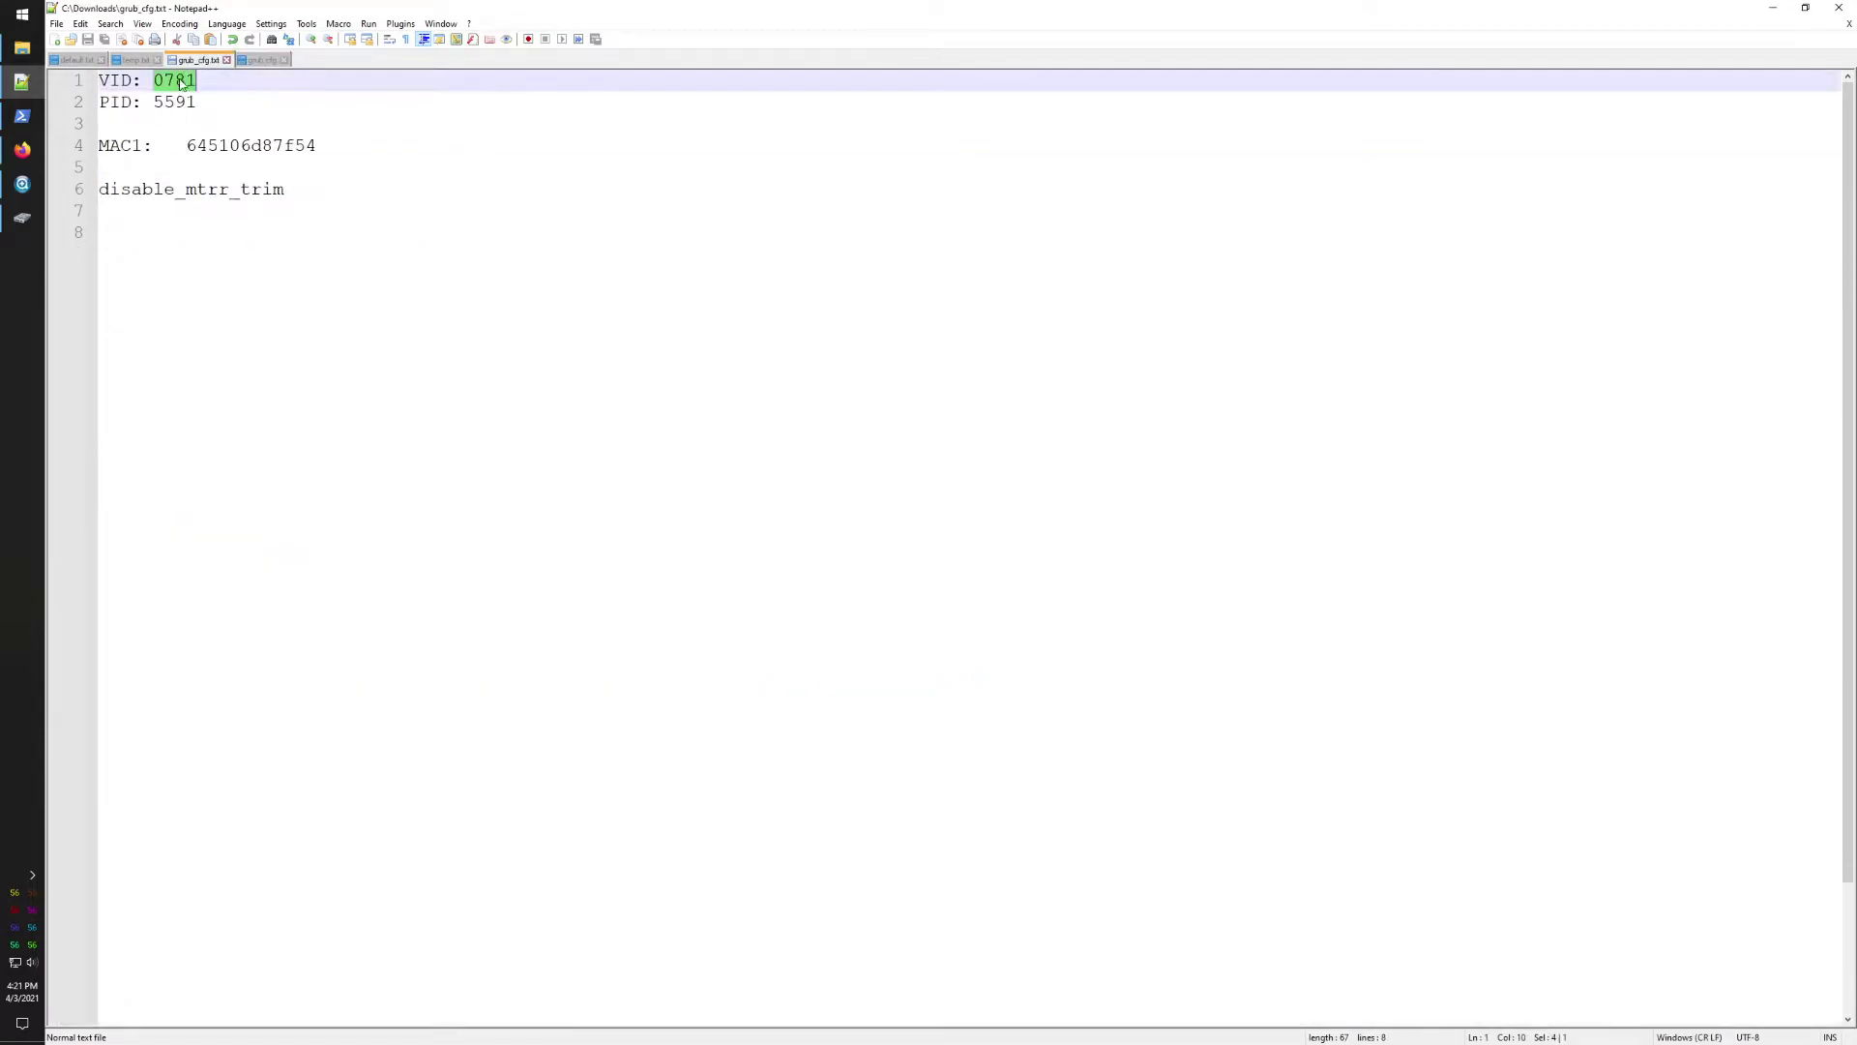
click(257, 61)
drag(208, 539, 255, 537)
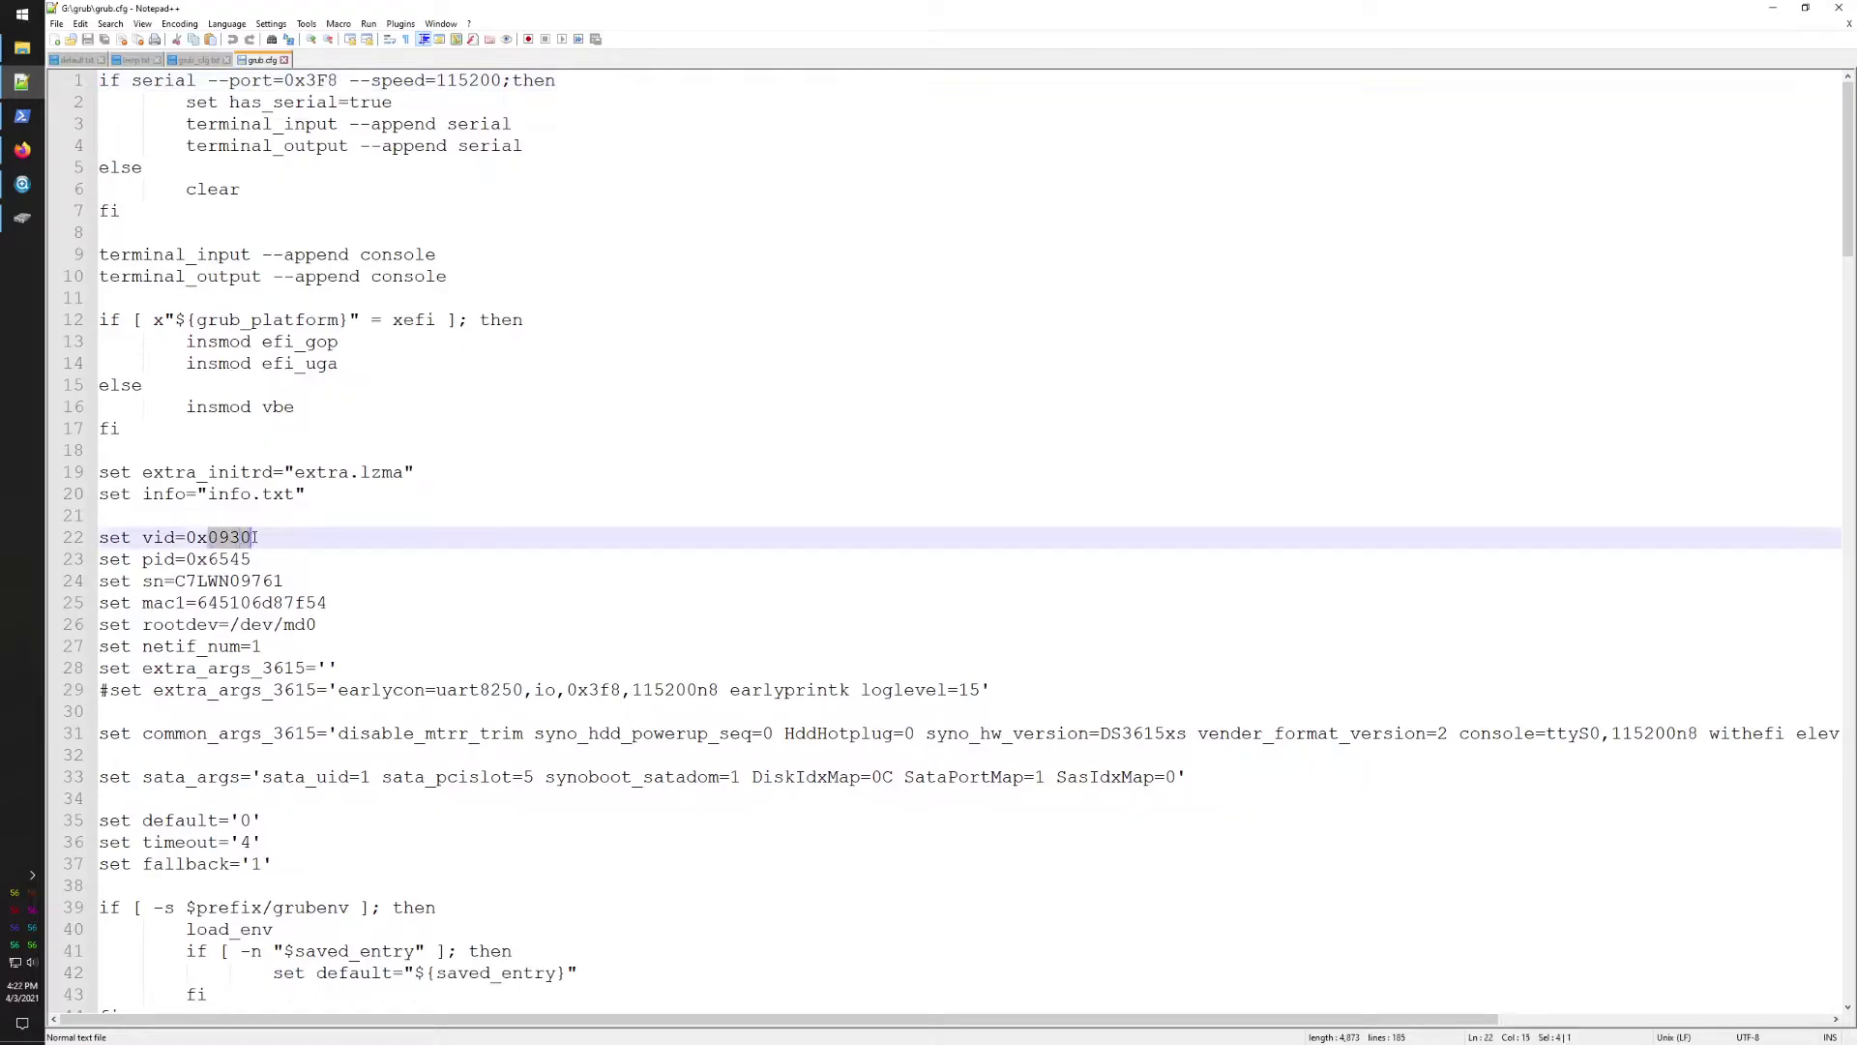
key(ctrl+v)
Step: Replace the pid 6545 on line 23 with the noted 5591 from grub_cfg.txt
click(202, 62)
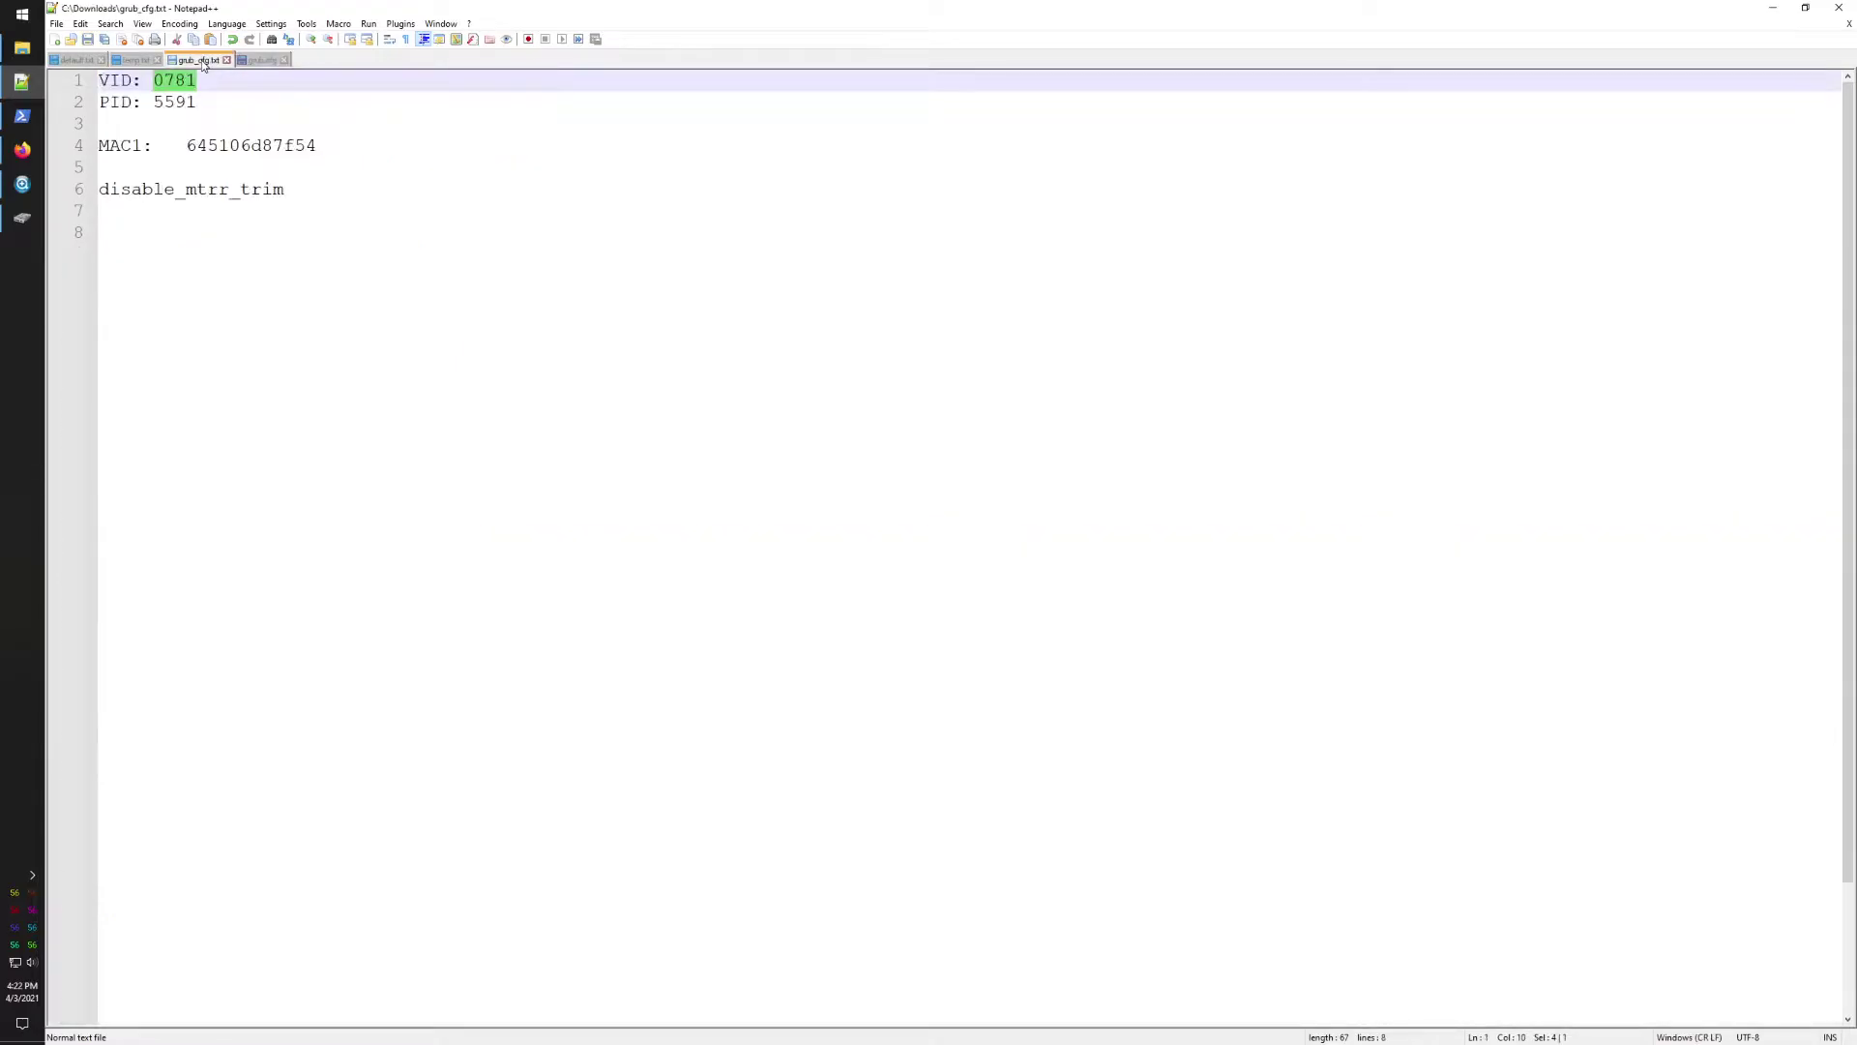
double_click(174, 103)
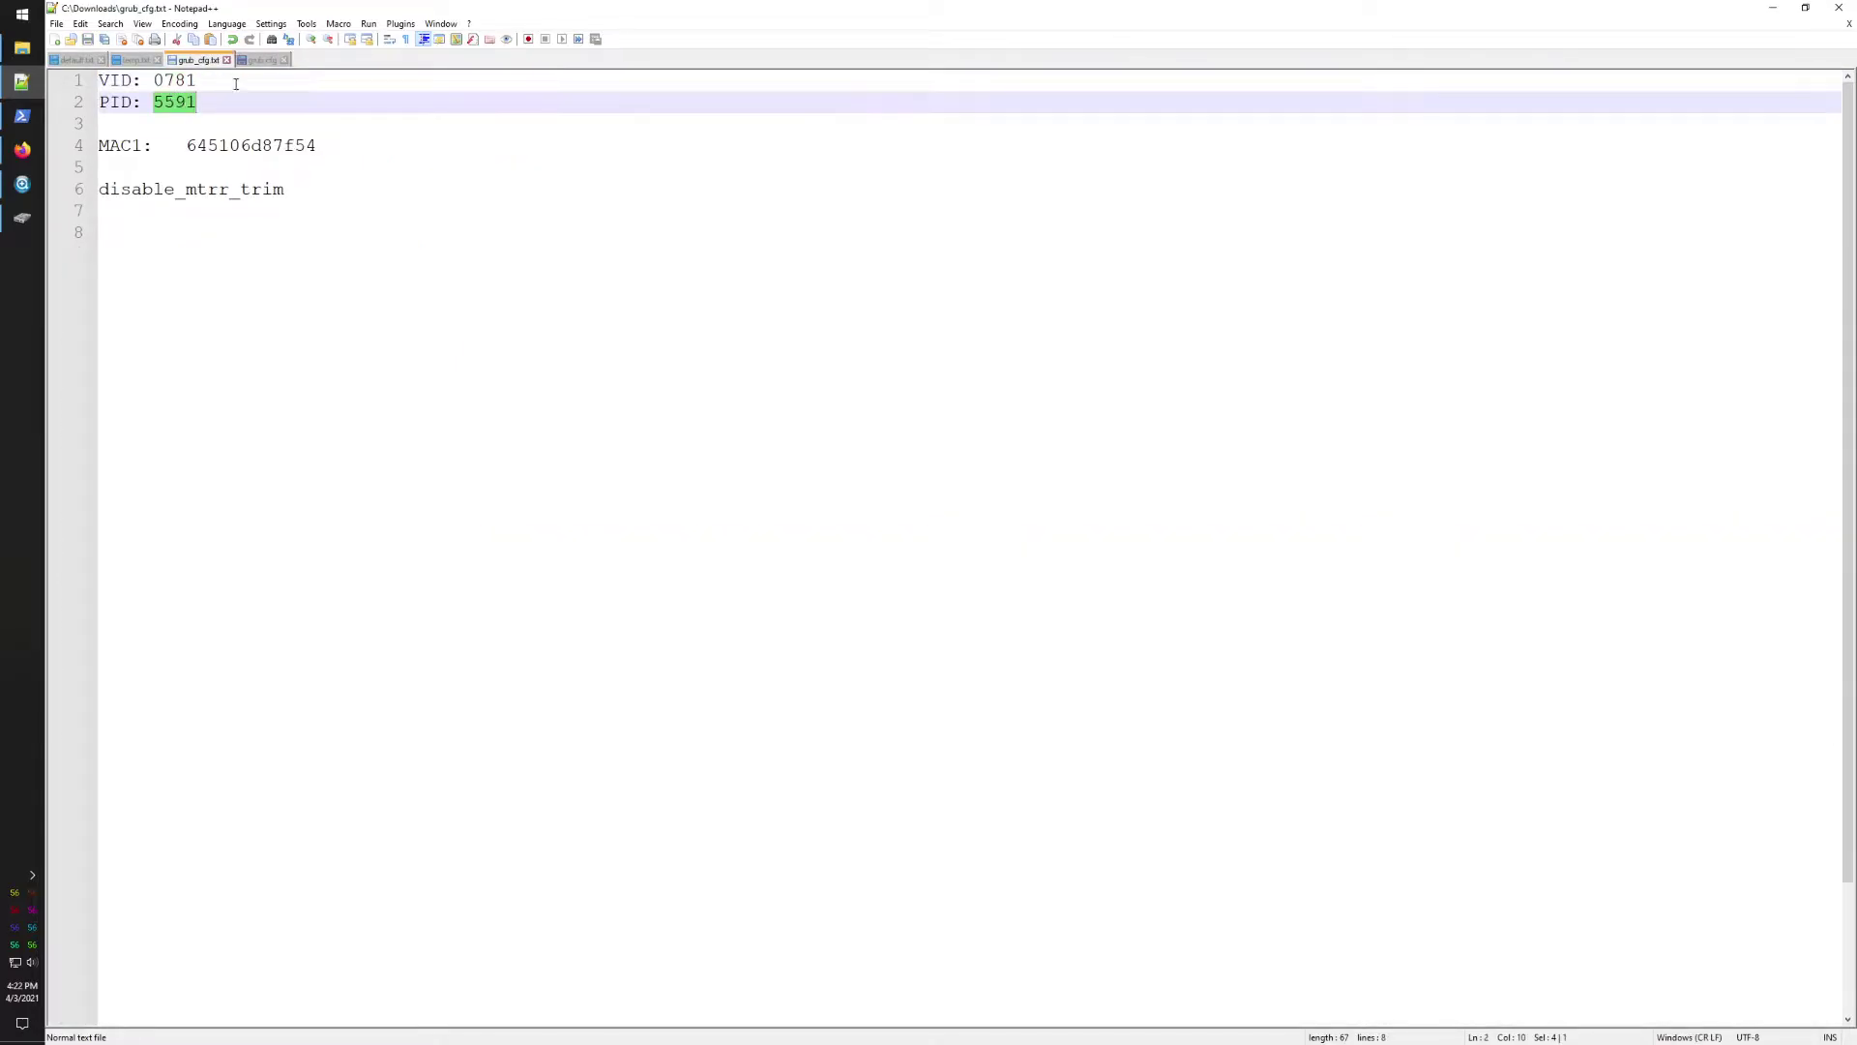
click(261, 60)
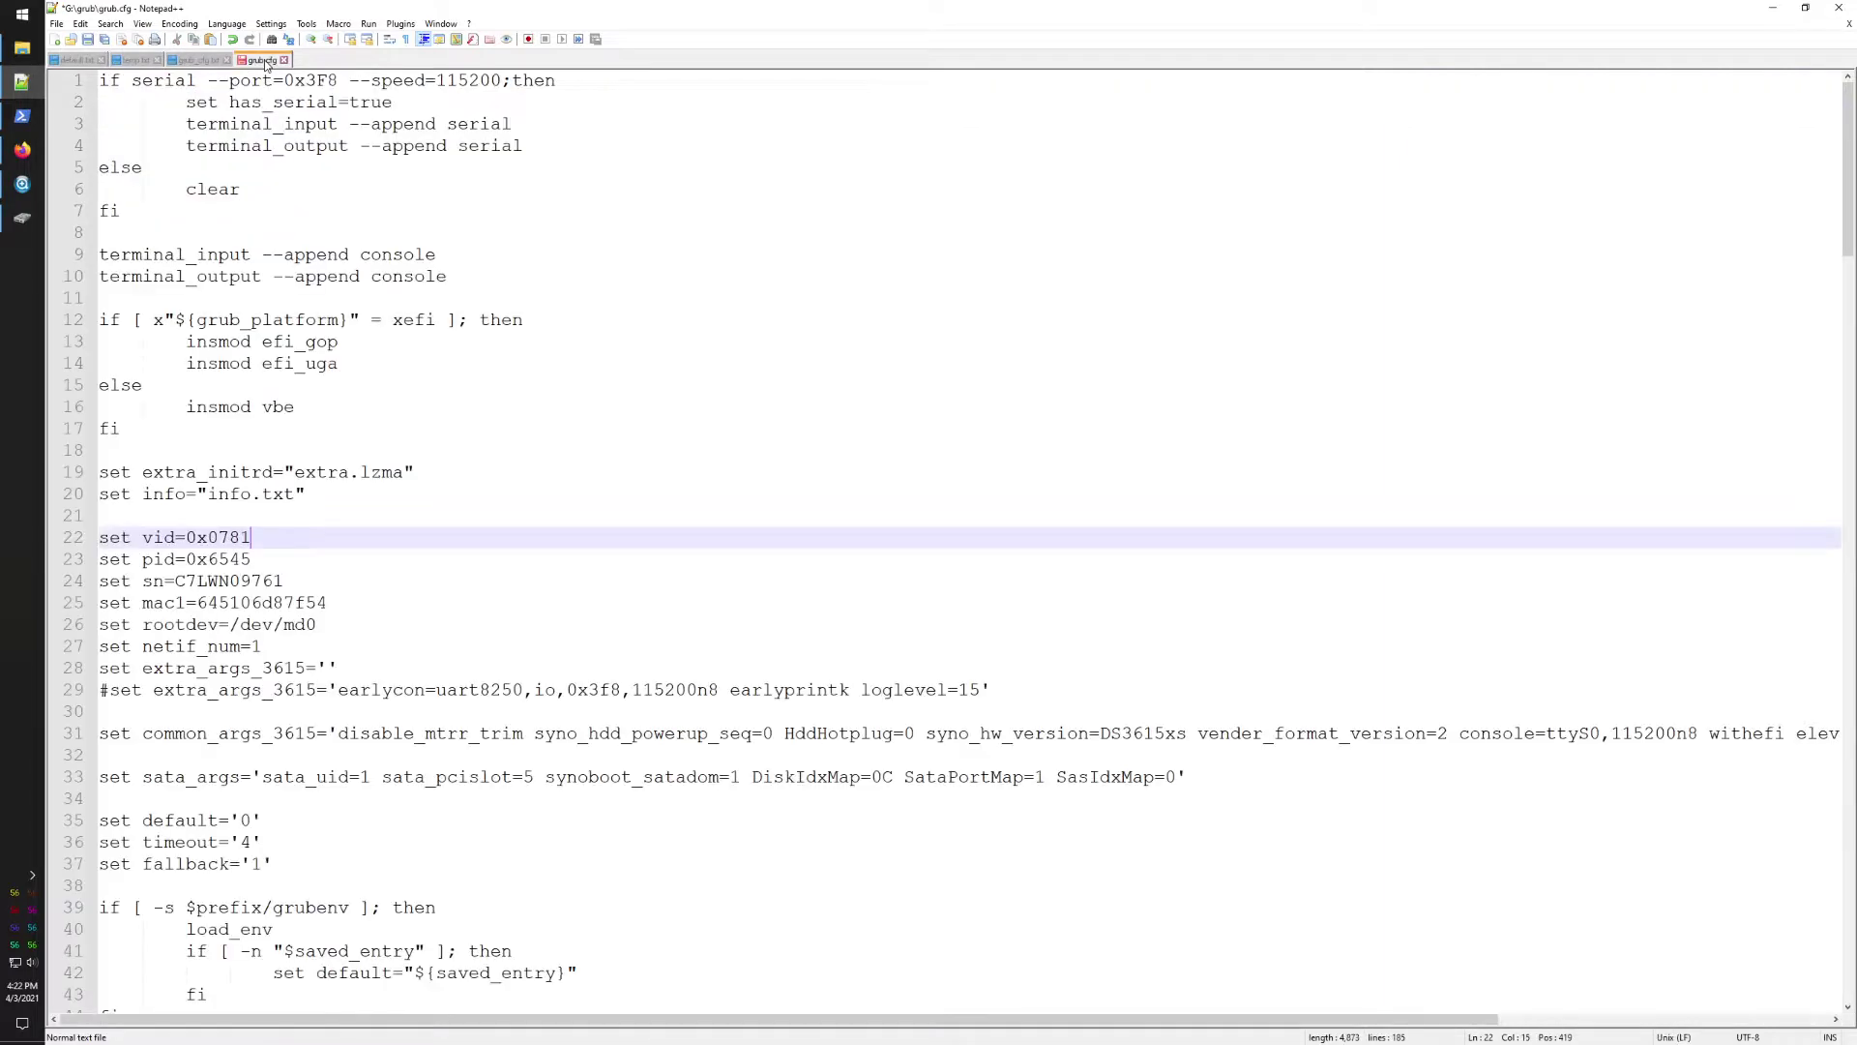
drag(210, 561, 257, 559)
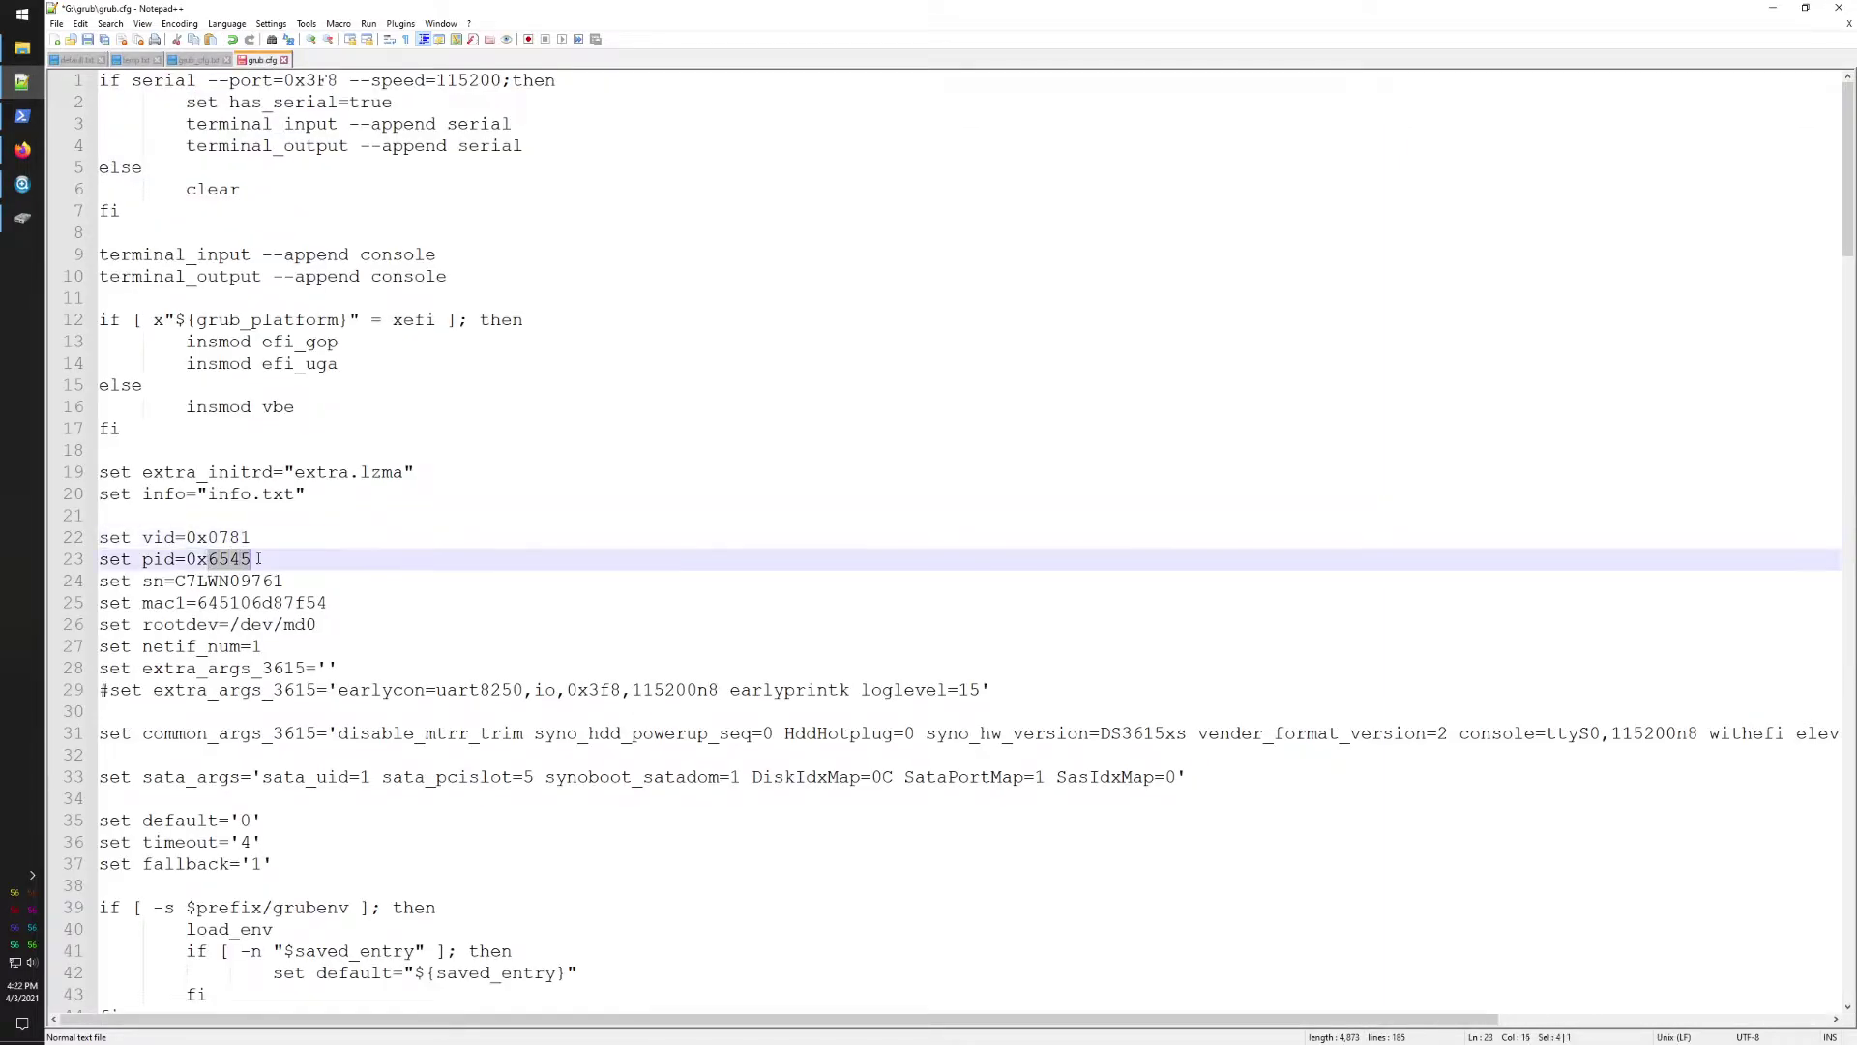
key(ctrl+v)
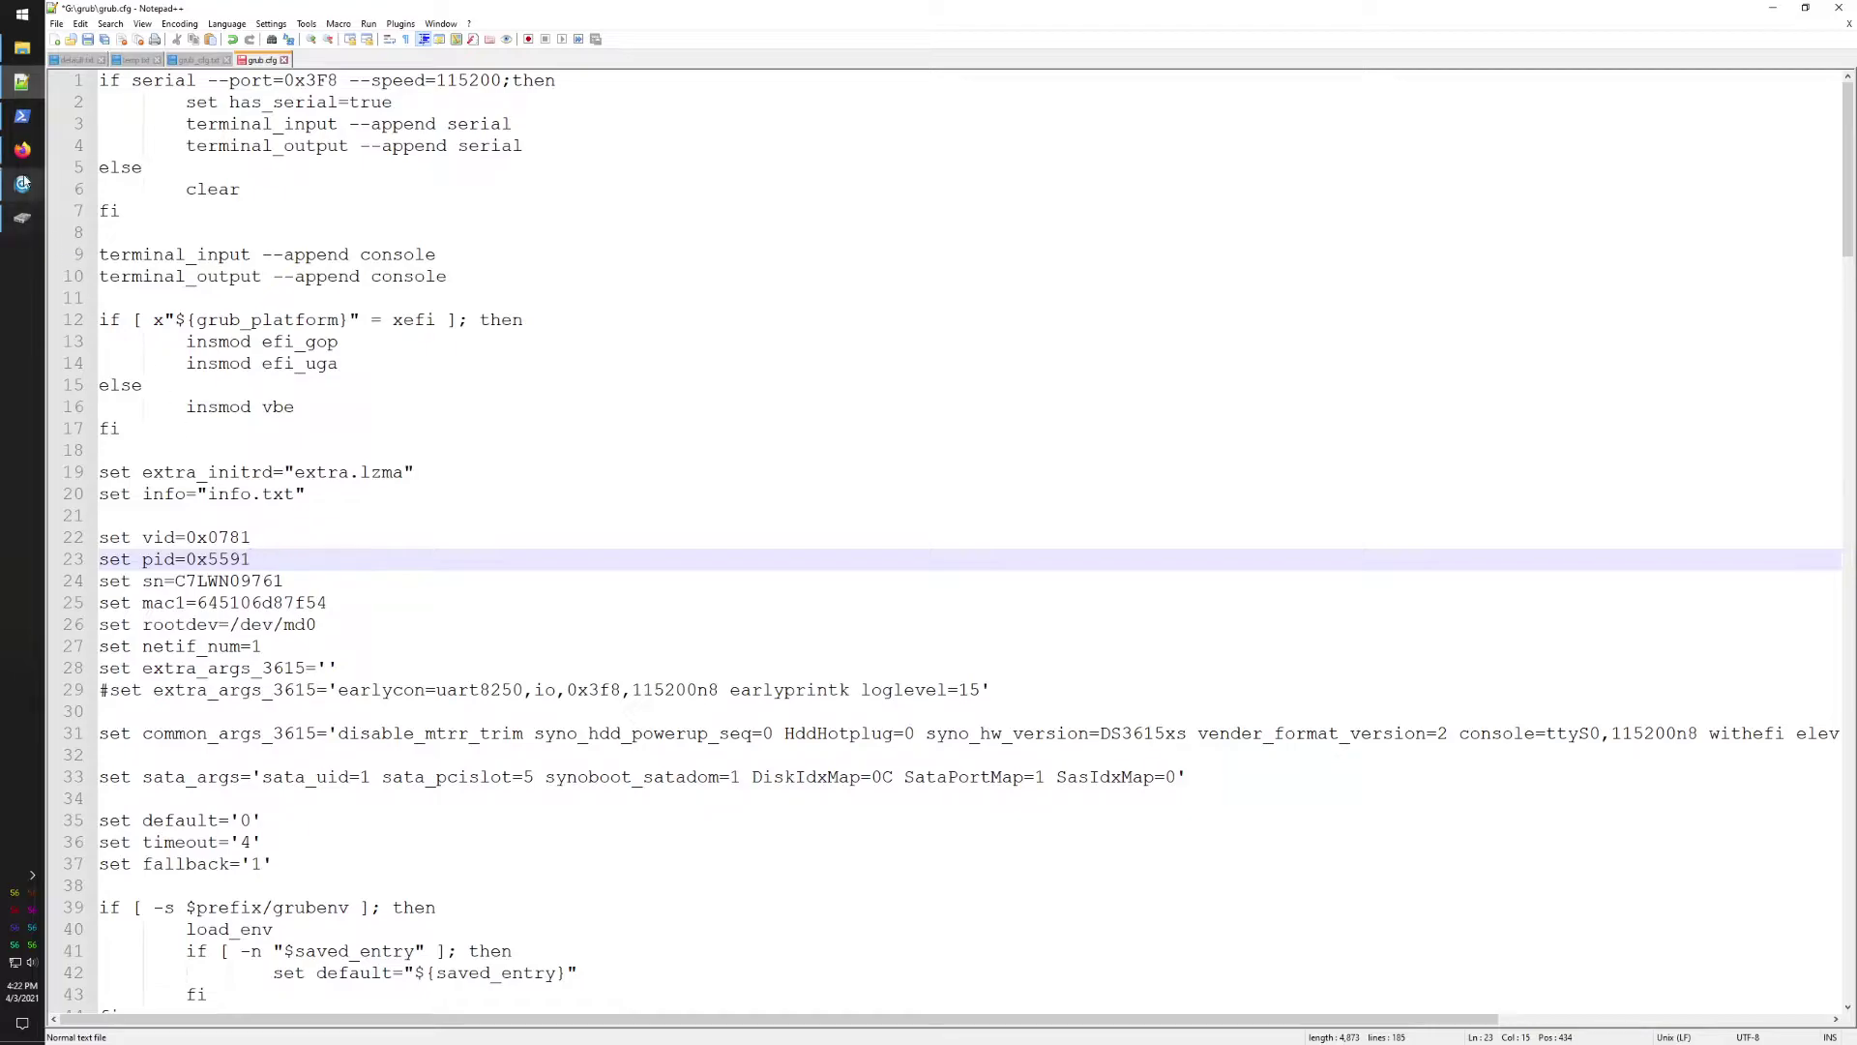
Step: Generate a new DS3615xs serial online, paste it over line 24 of grub.cfg, and save
click(22, 150)
click(290, 12)
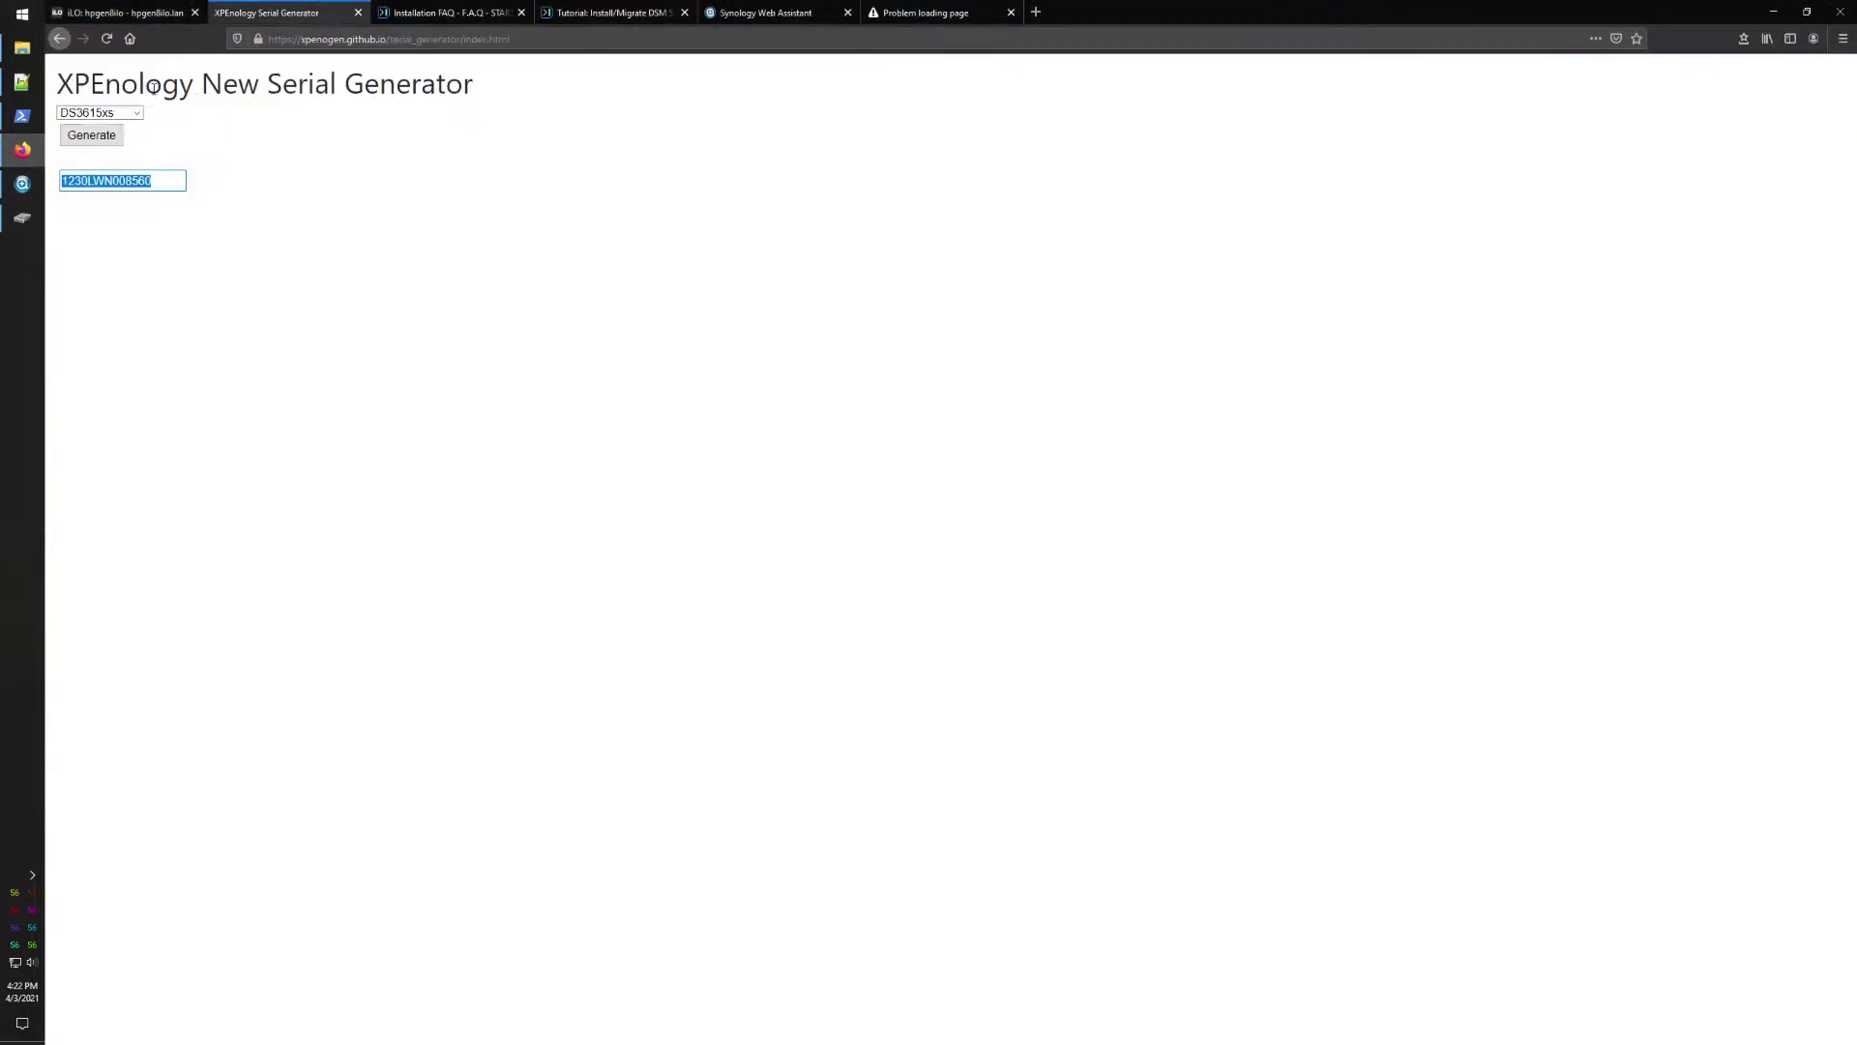
click(91, 136)
click(114, 181)
double_click(114, 181)
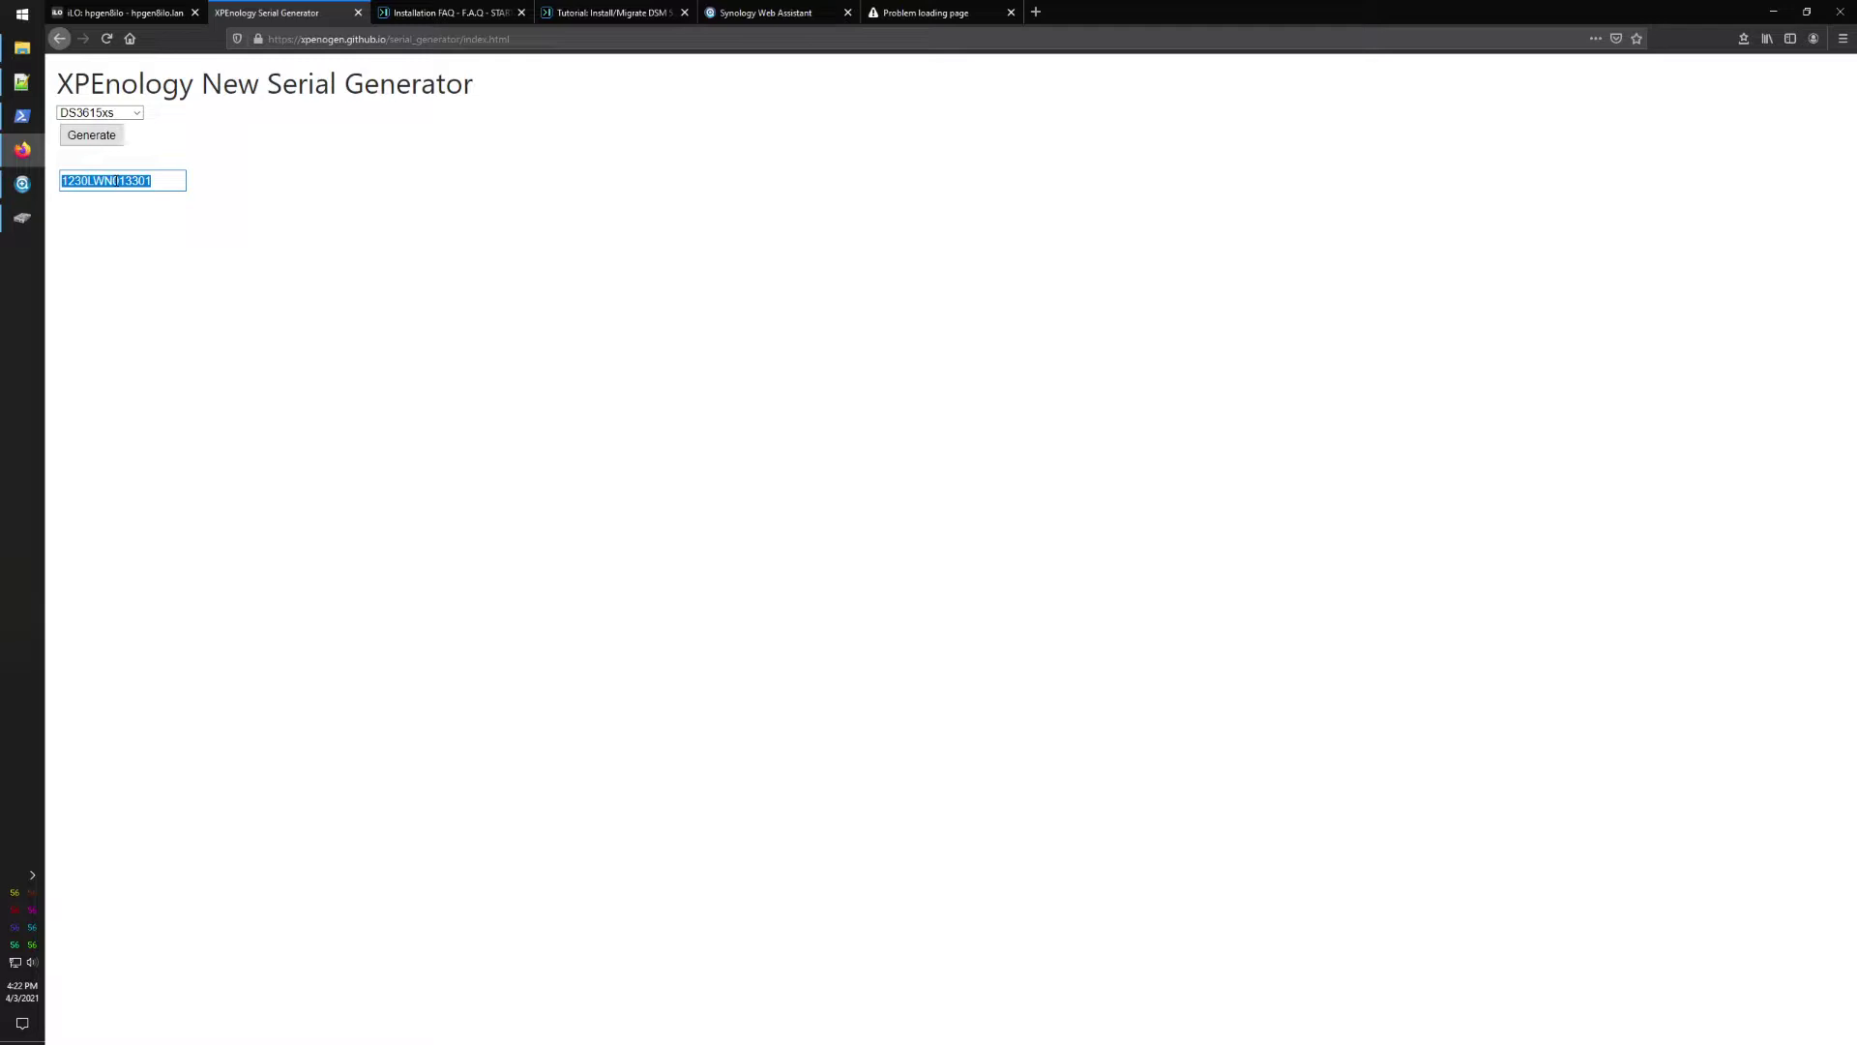
click(21, 81)
double_click(263, 582)
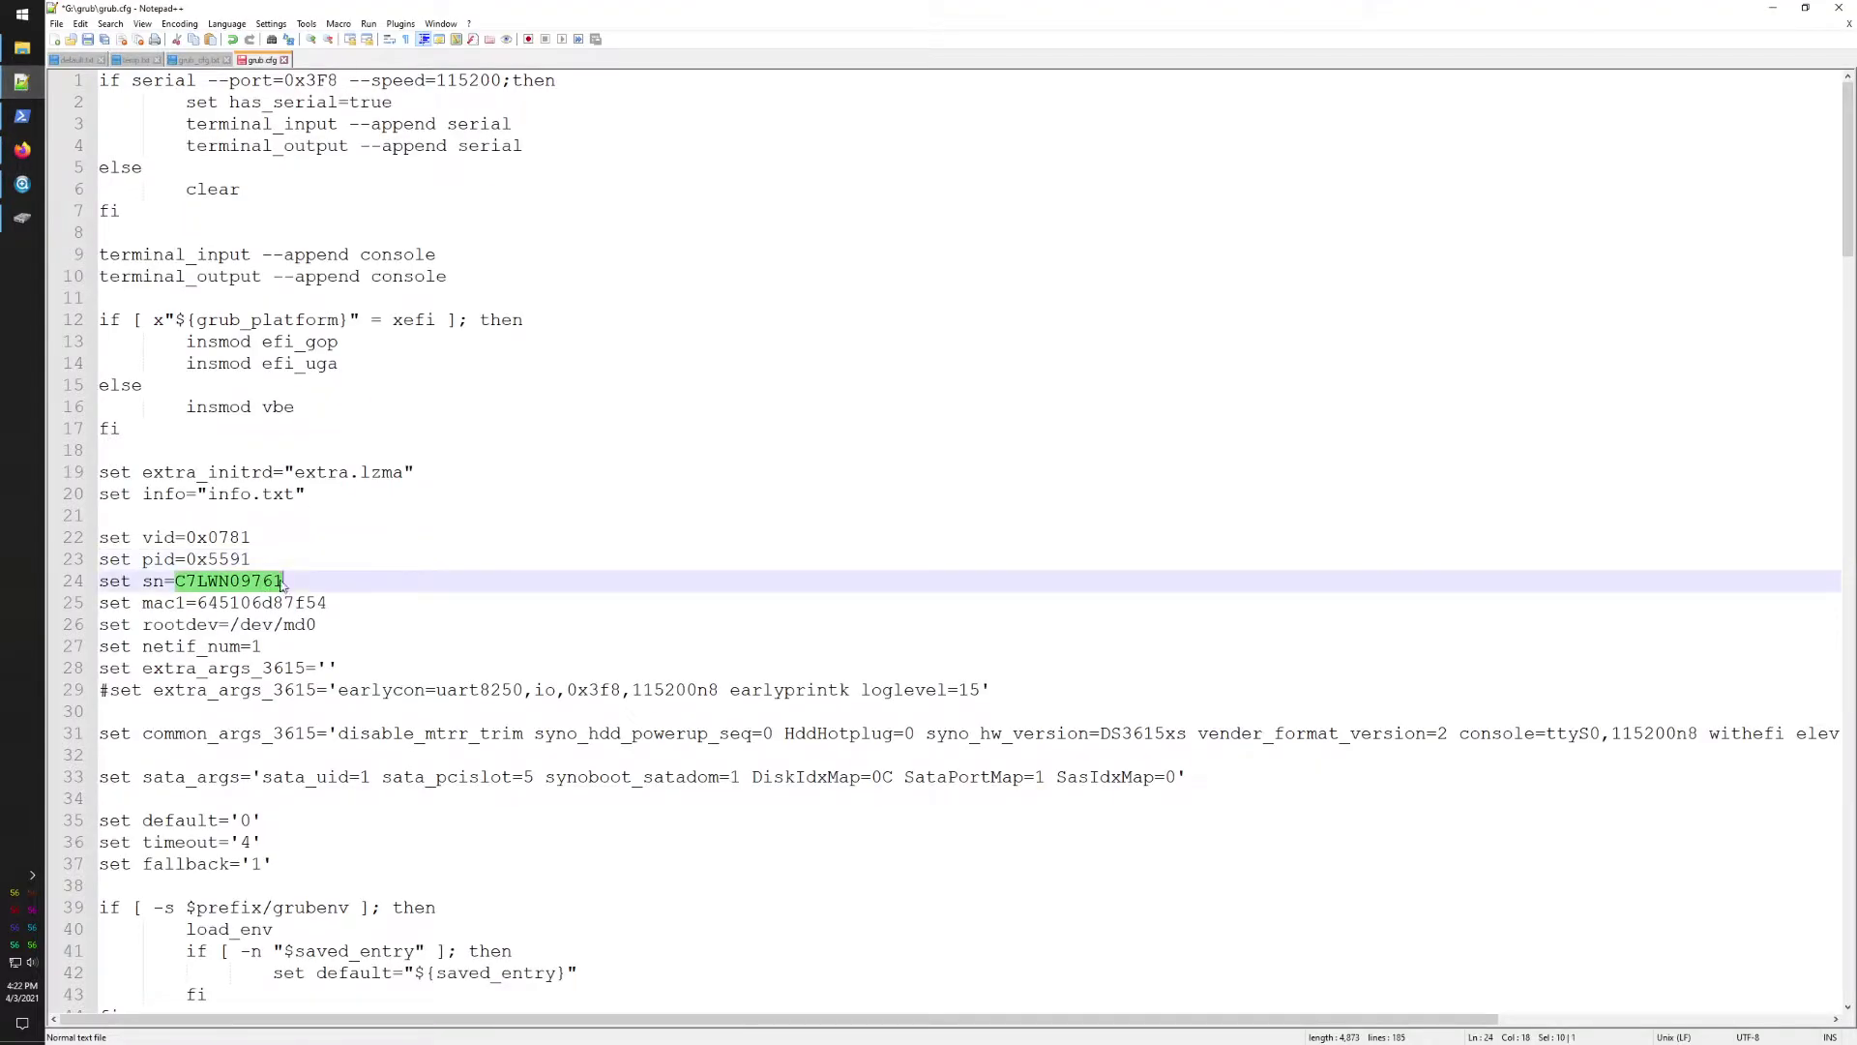
key(ctrl+v)
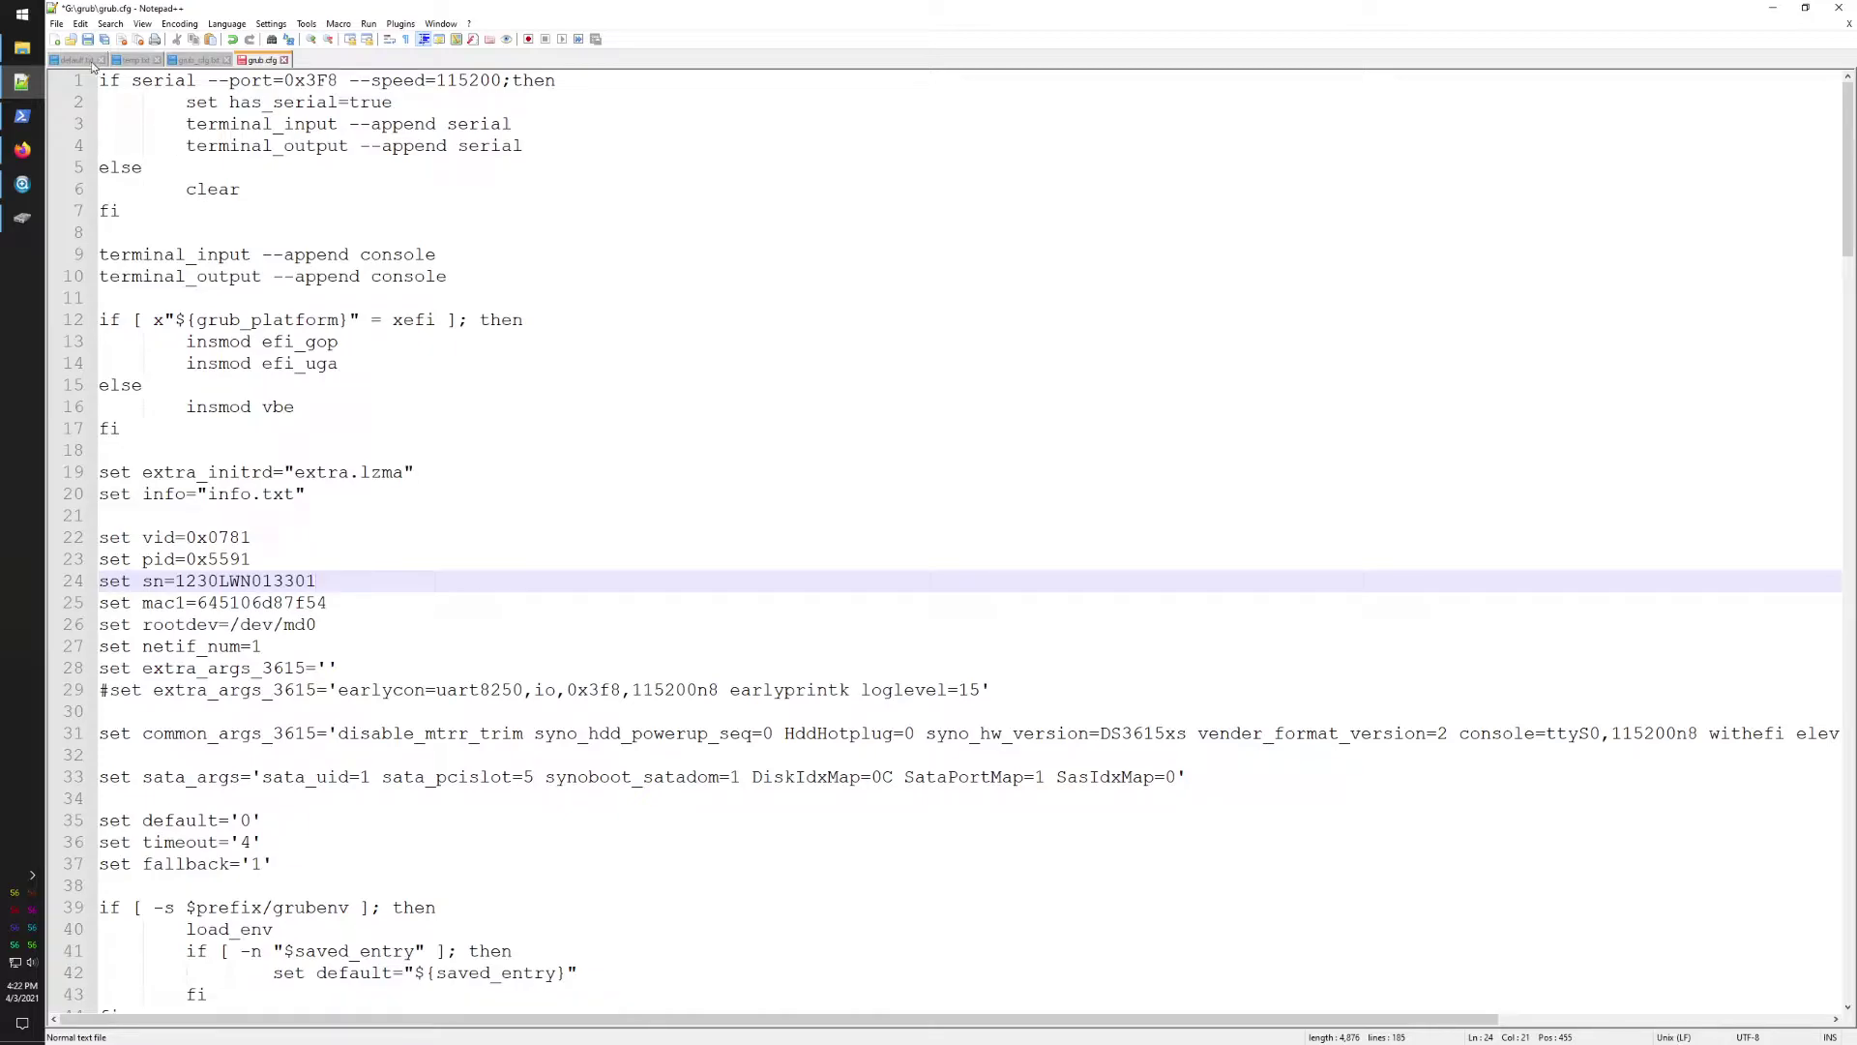
click(87, 40)
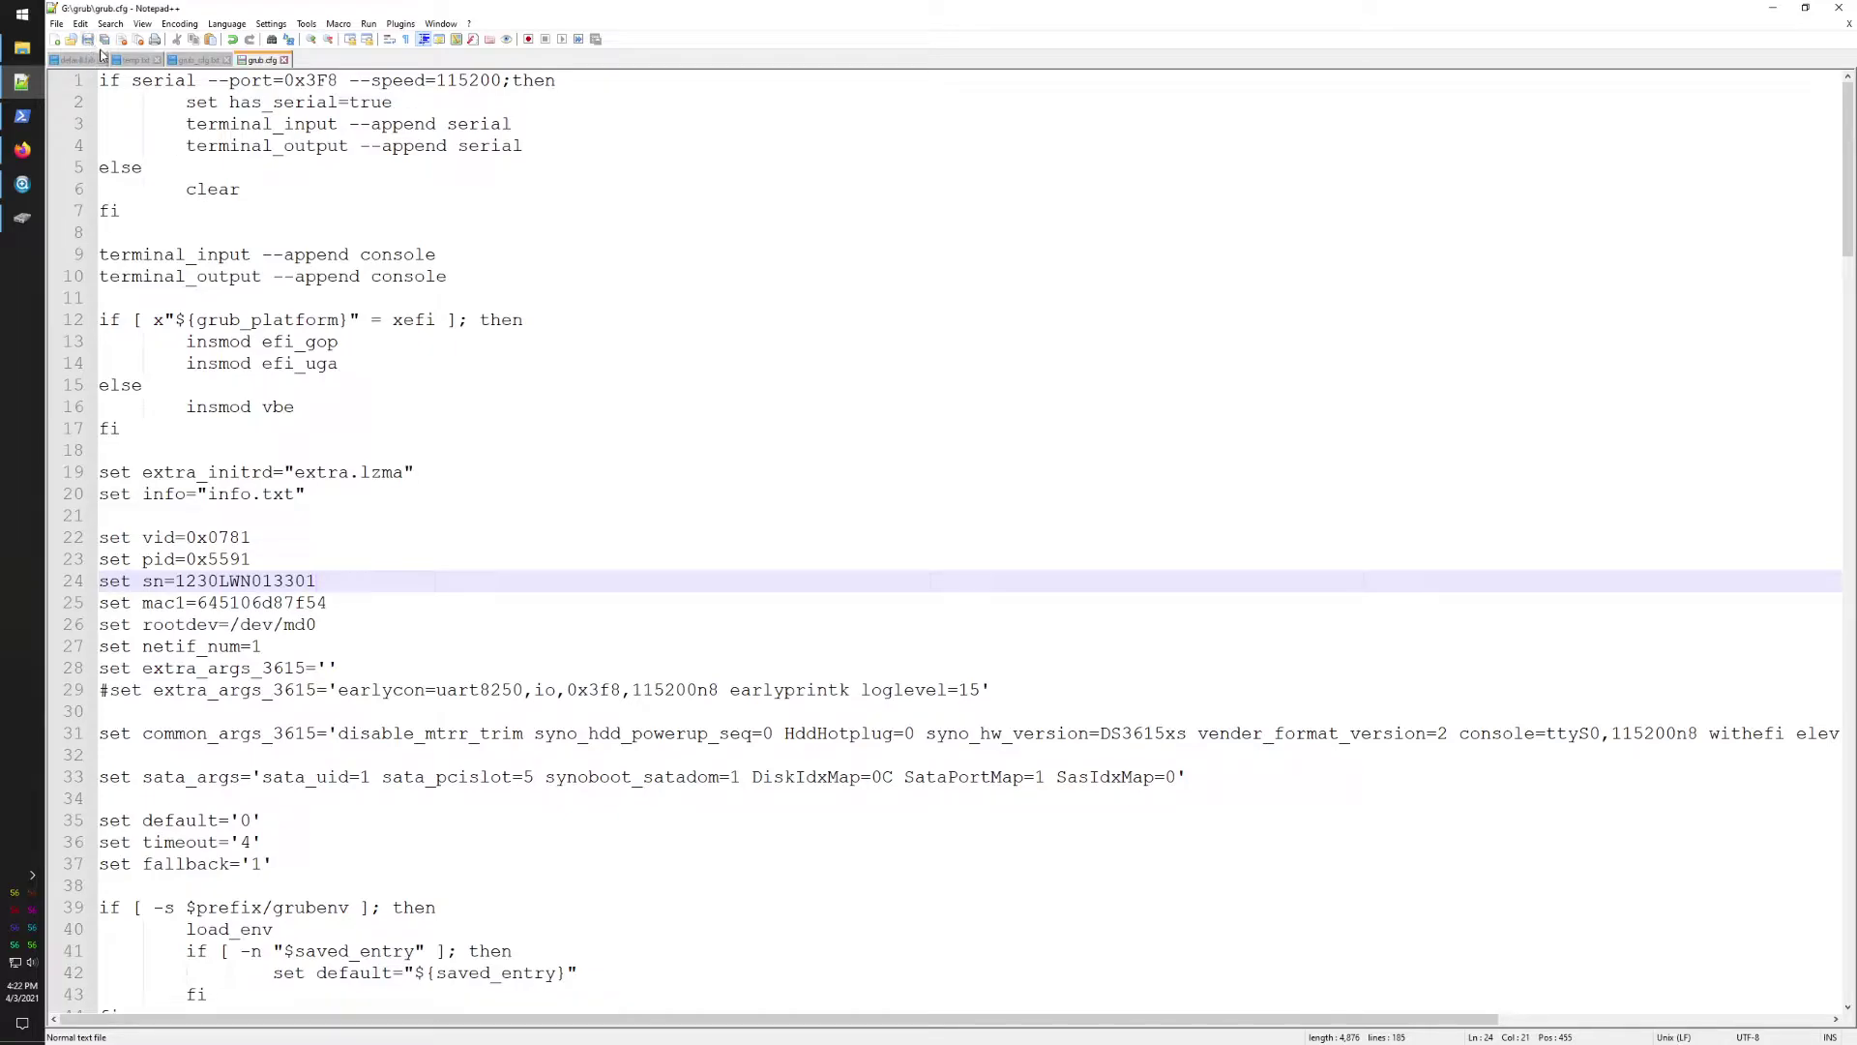
Step: Compare grub.cfg's mac1 value with the server's first network port MAC address
double_click(276, 604)
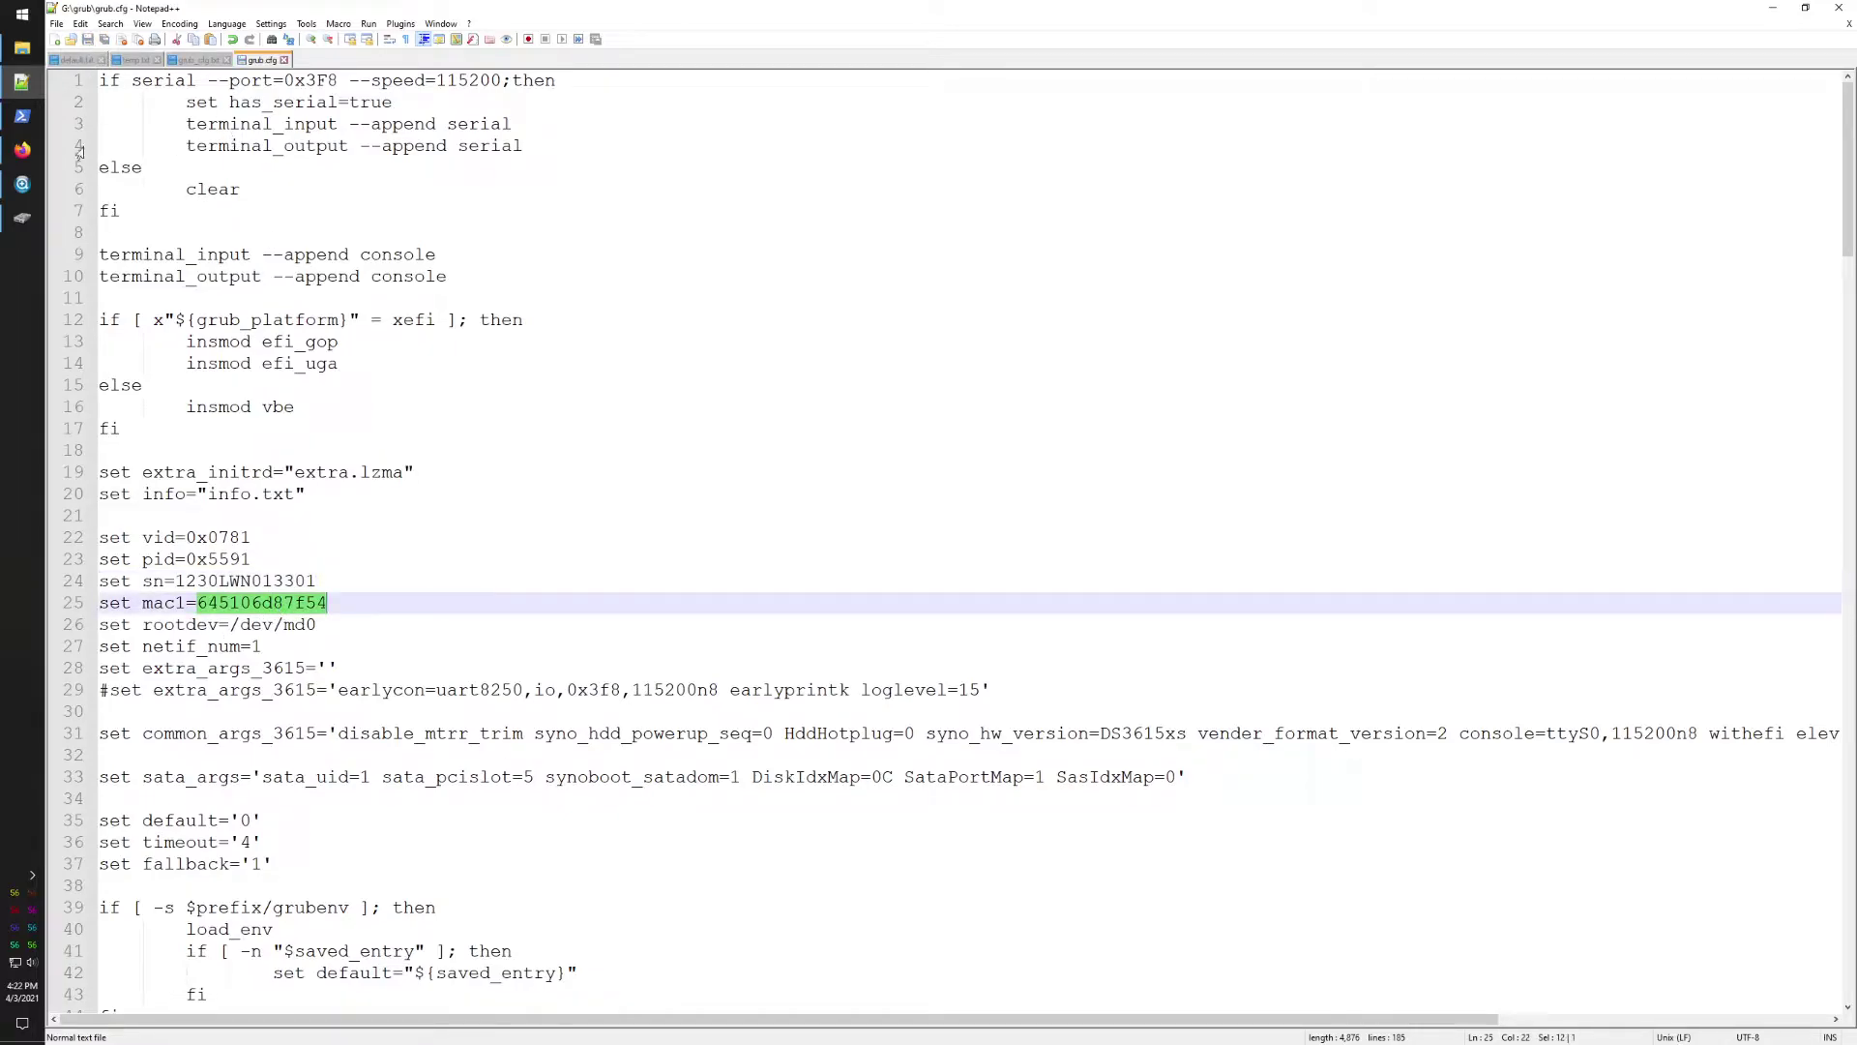
click(22, 150)
click(119, 12)
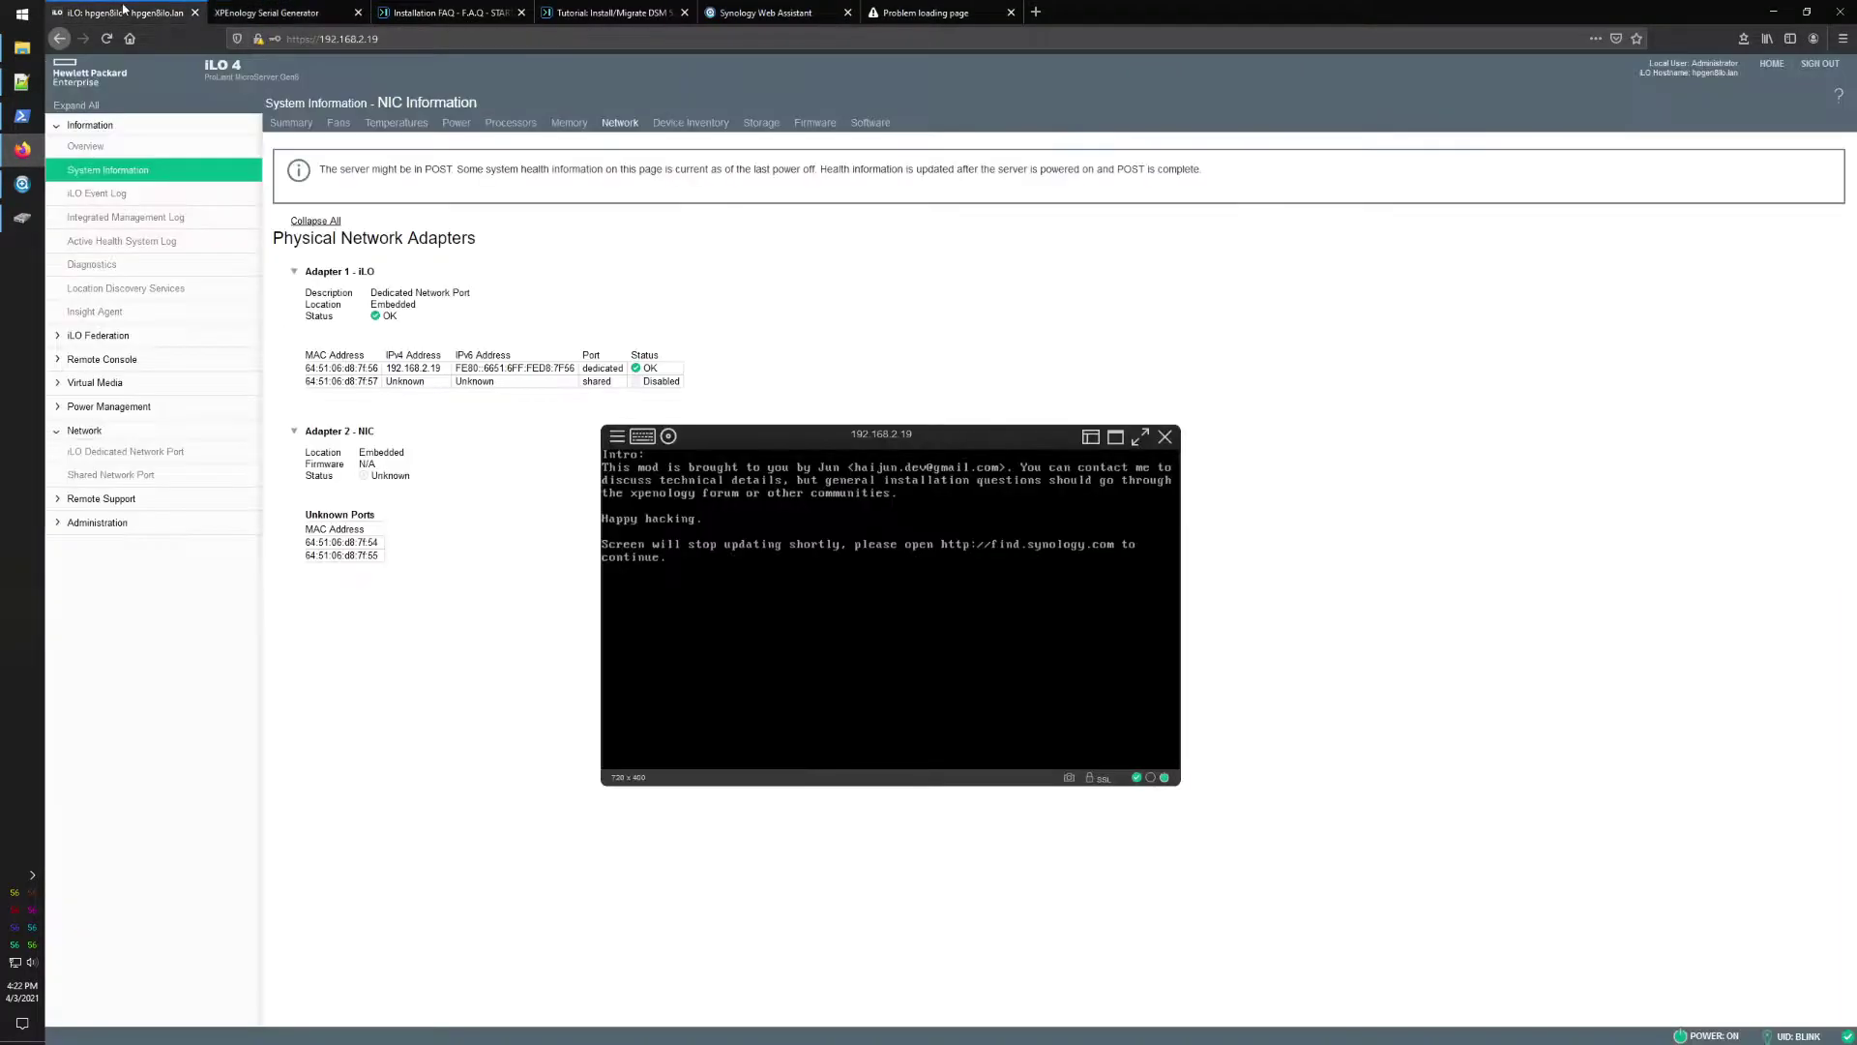
drag(306, 543, 421, 547)
click(420, 548)
click(21, 81)
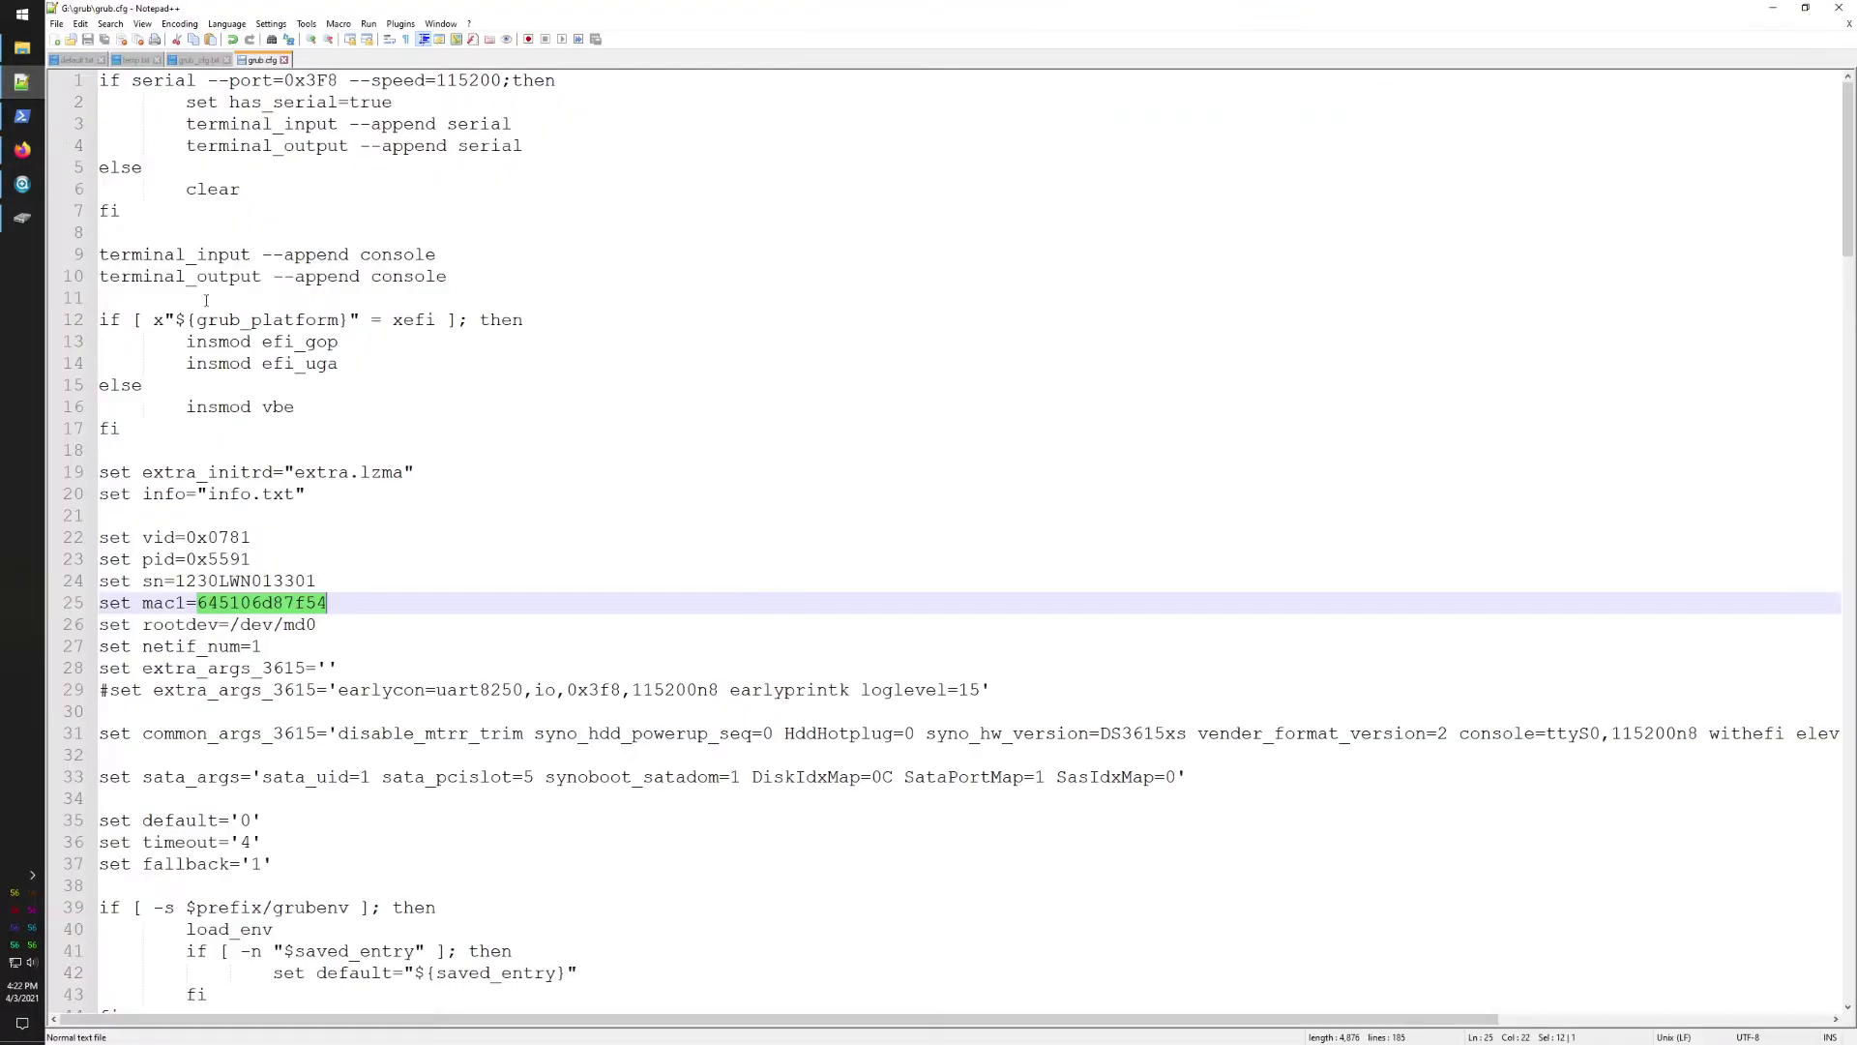
Step: Check disable_mtrr_trim on line 31 against the notes, then close grub.cfg
double_click(356, 741)
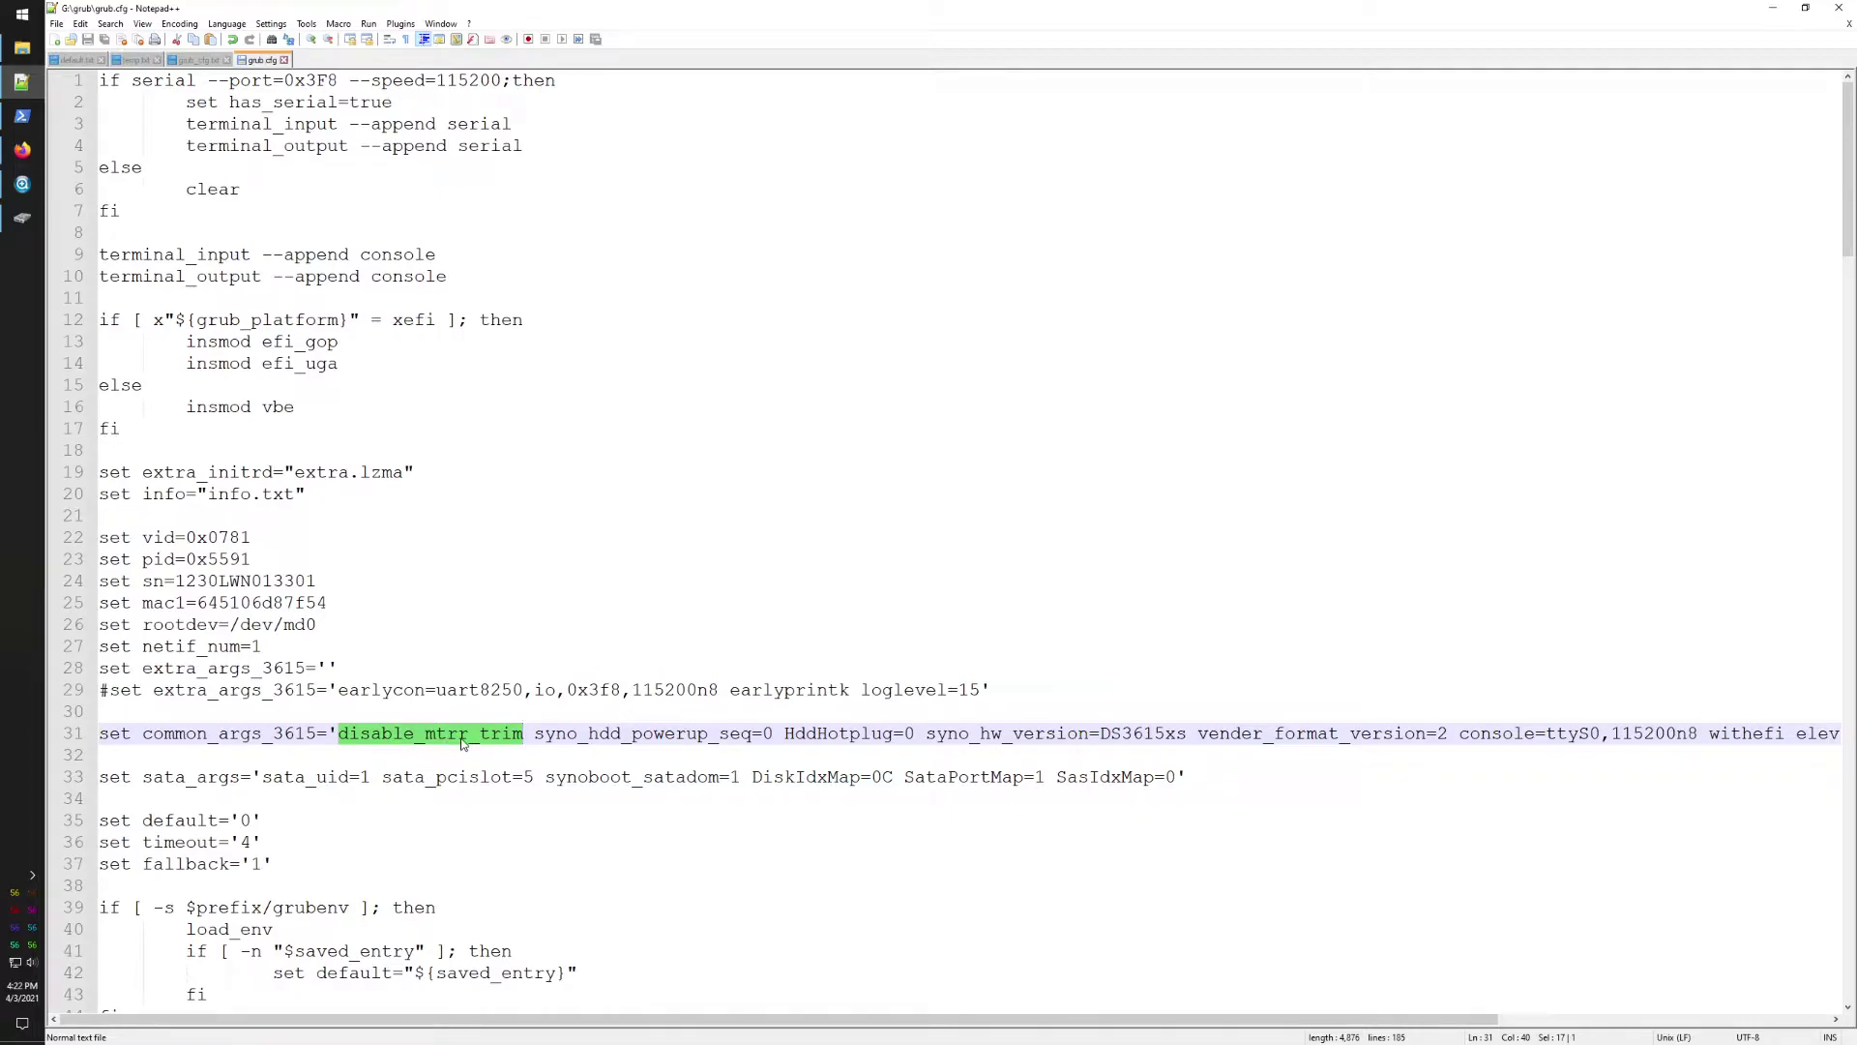
click(192, 60)
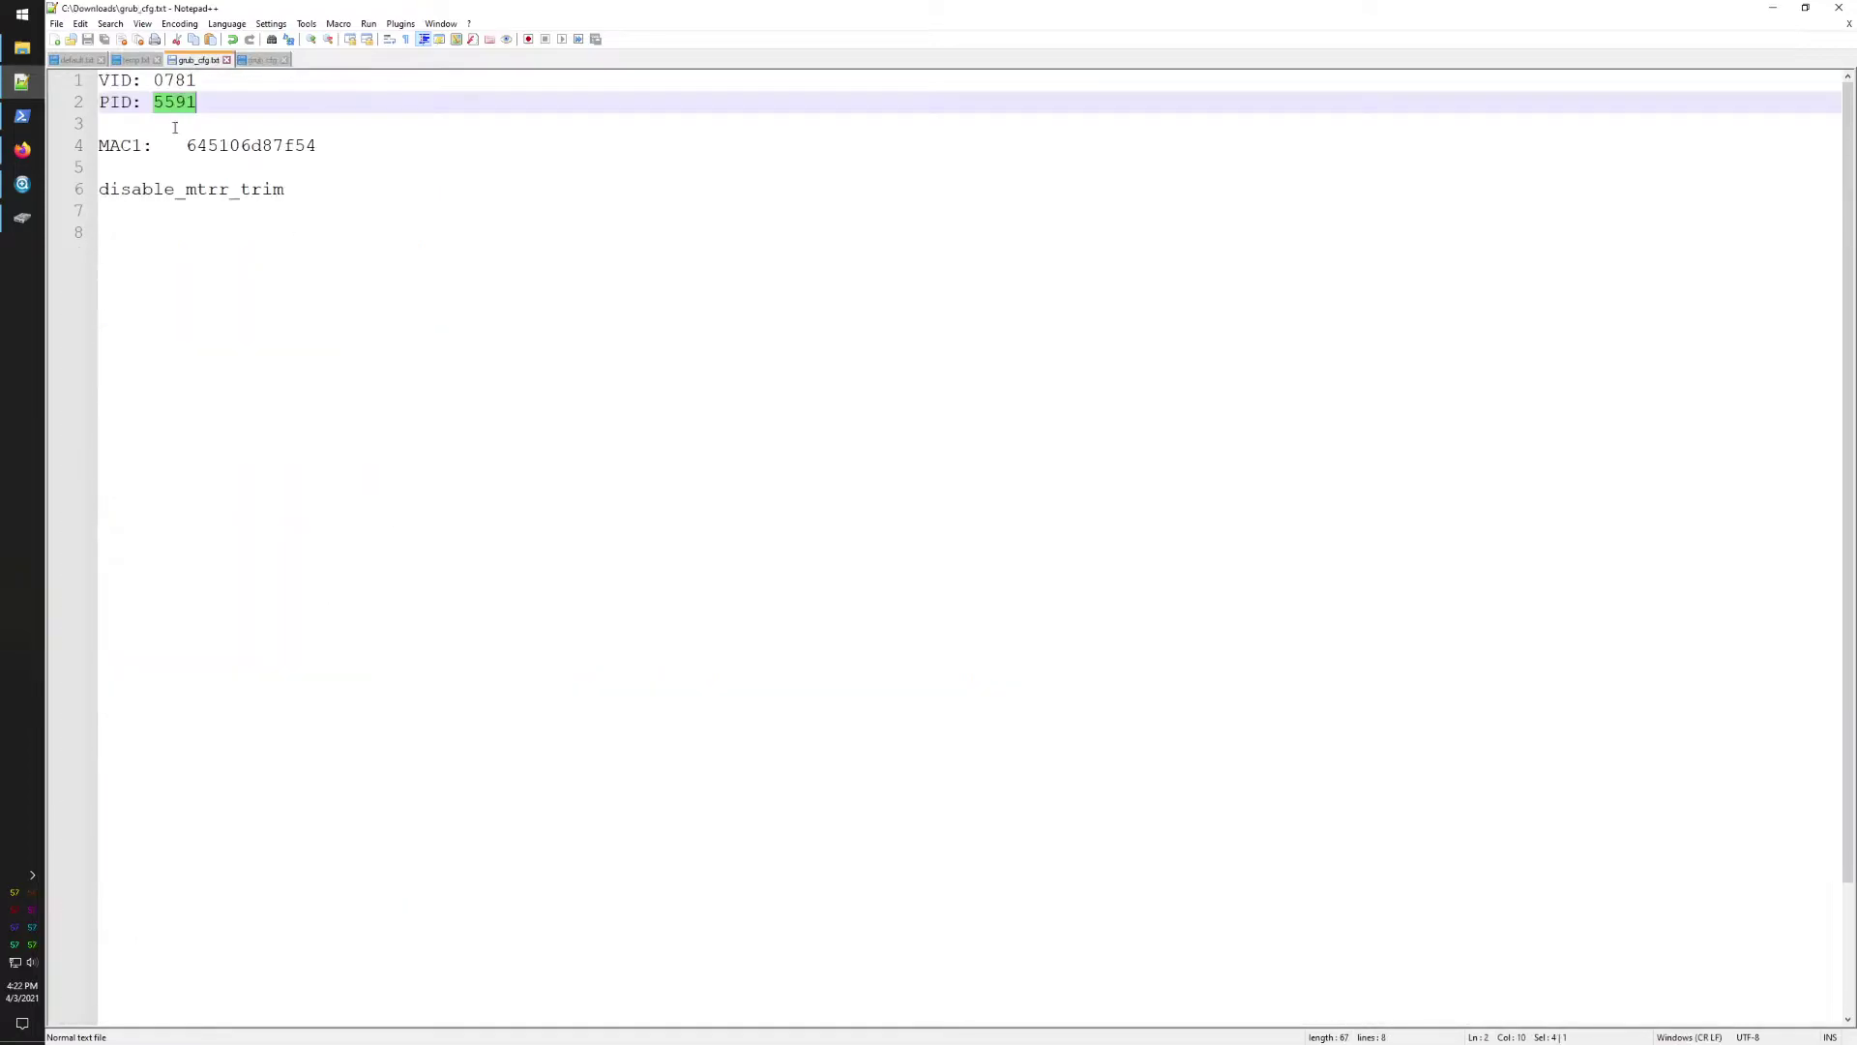
double_click(185, 189)
click(257, 61)
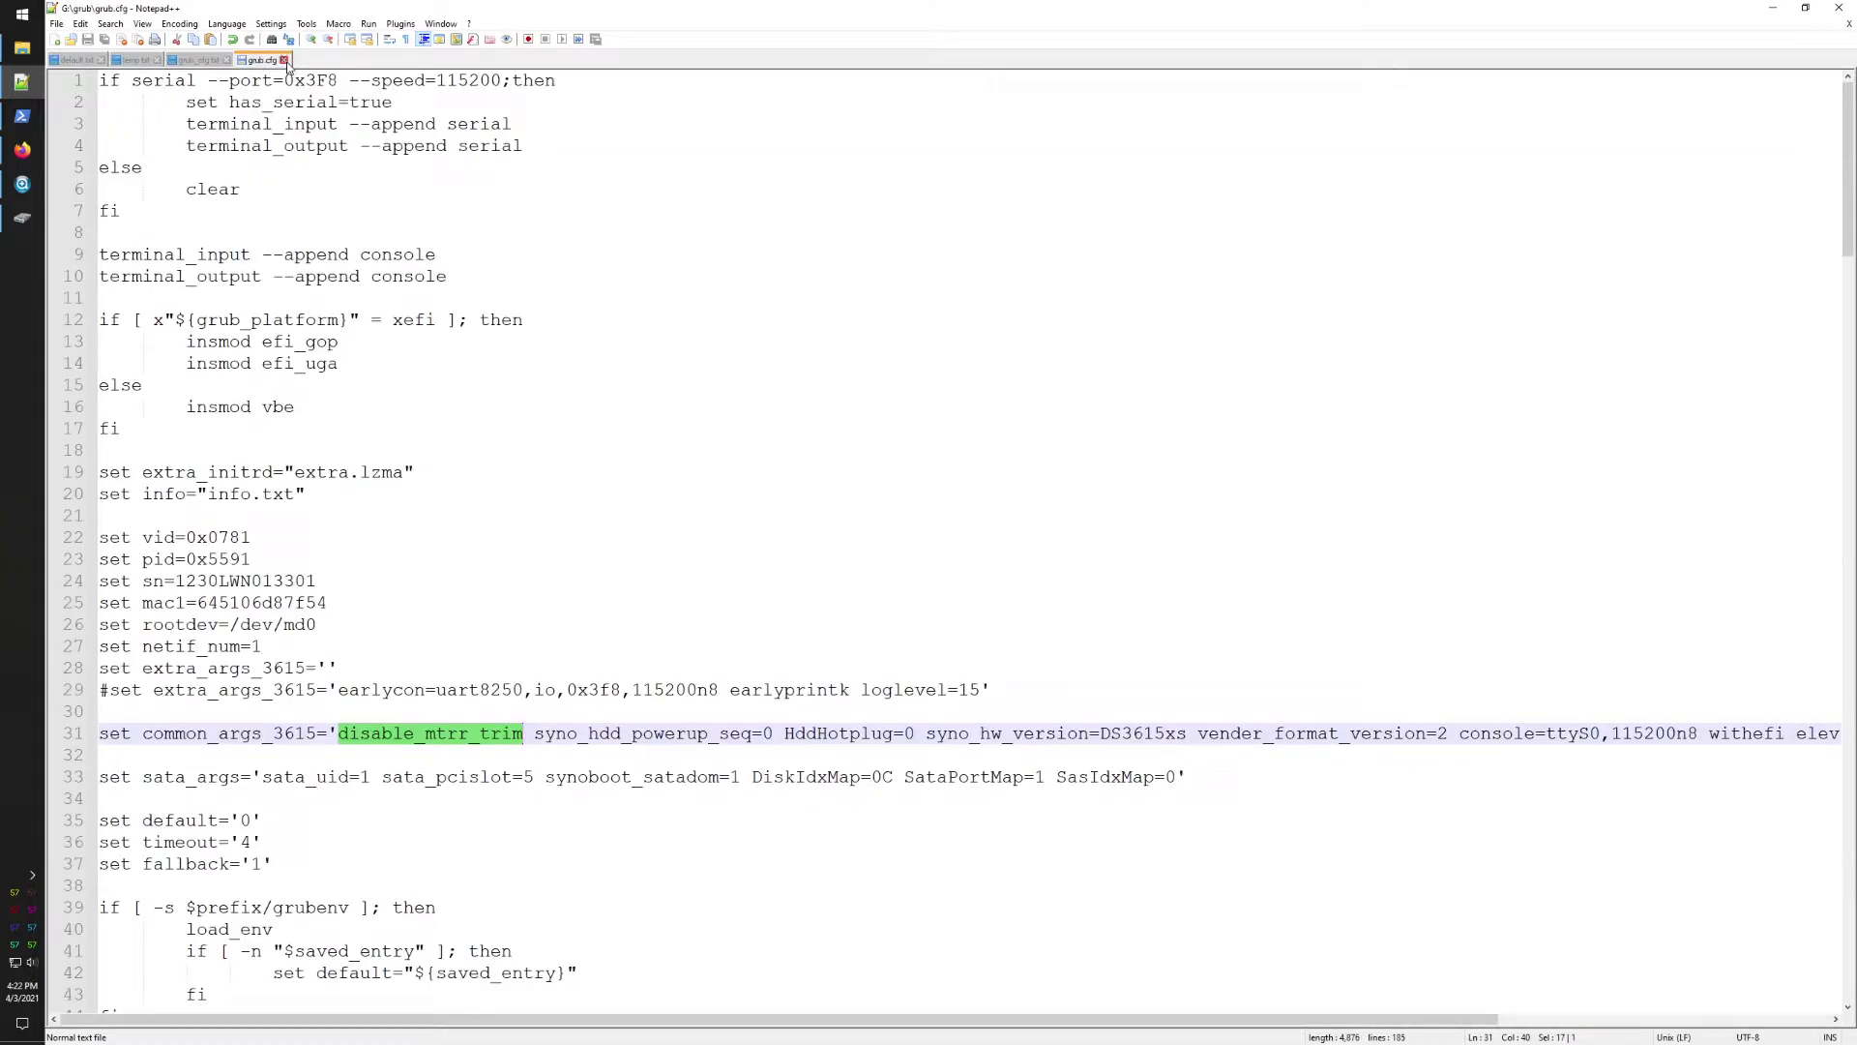
click(284, 61)
click(20, 231)
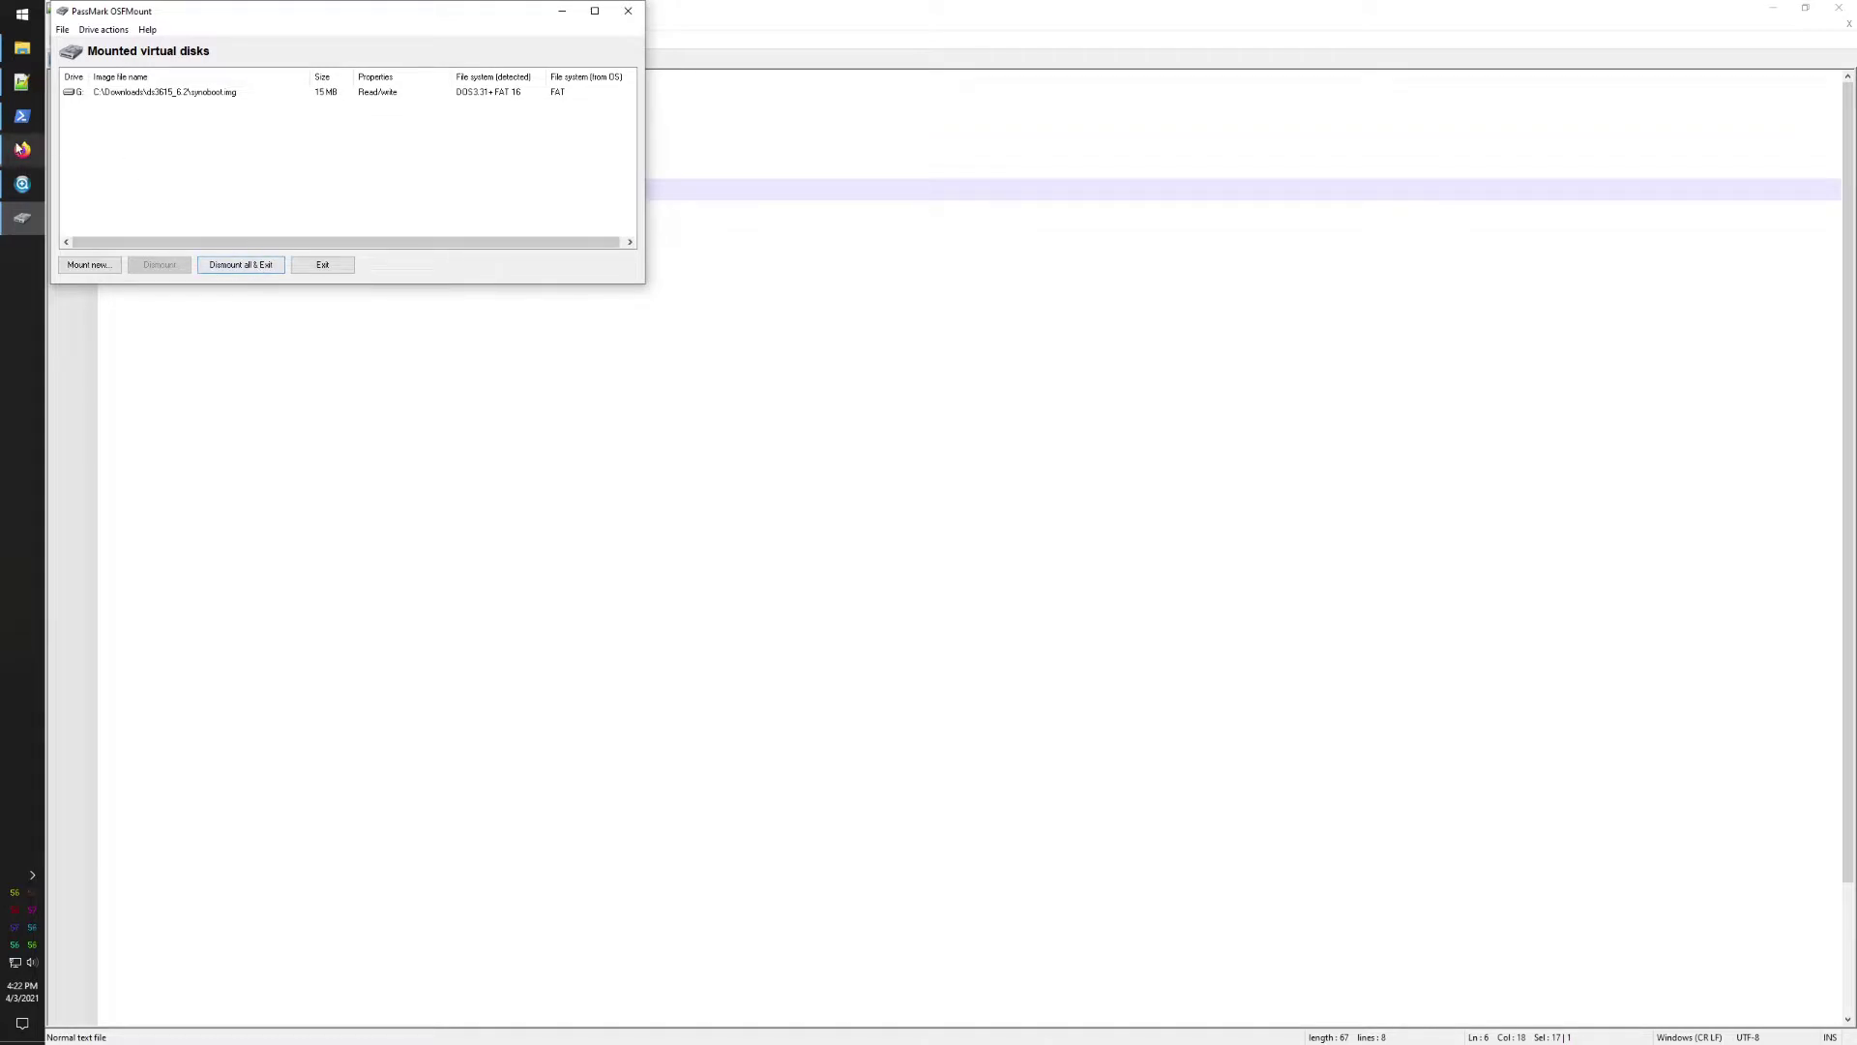
Step: Open C:\Downloads in Explorer, then dismount all OSFMount disks and exit, confirming the forced dismount
click(22, 47)
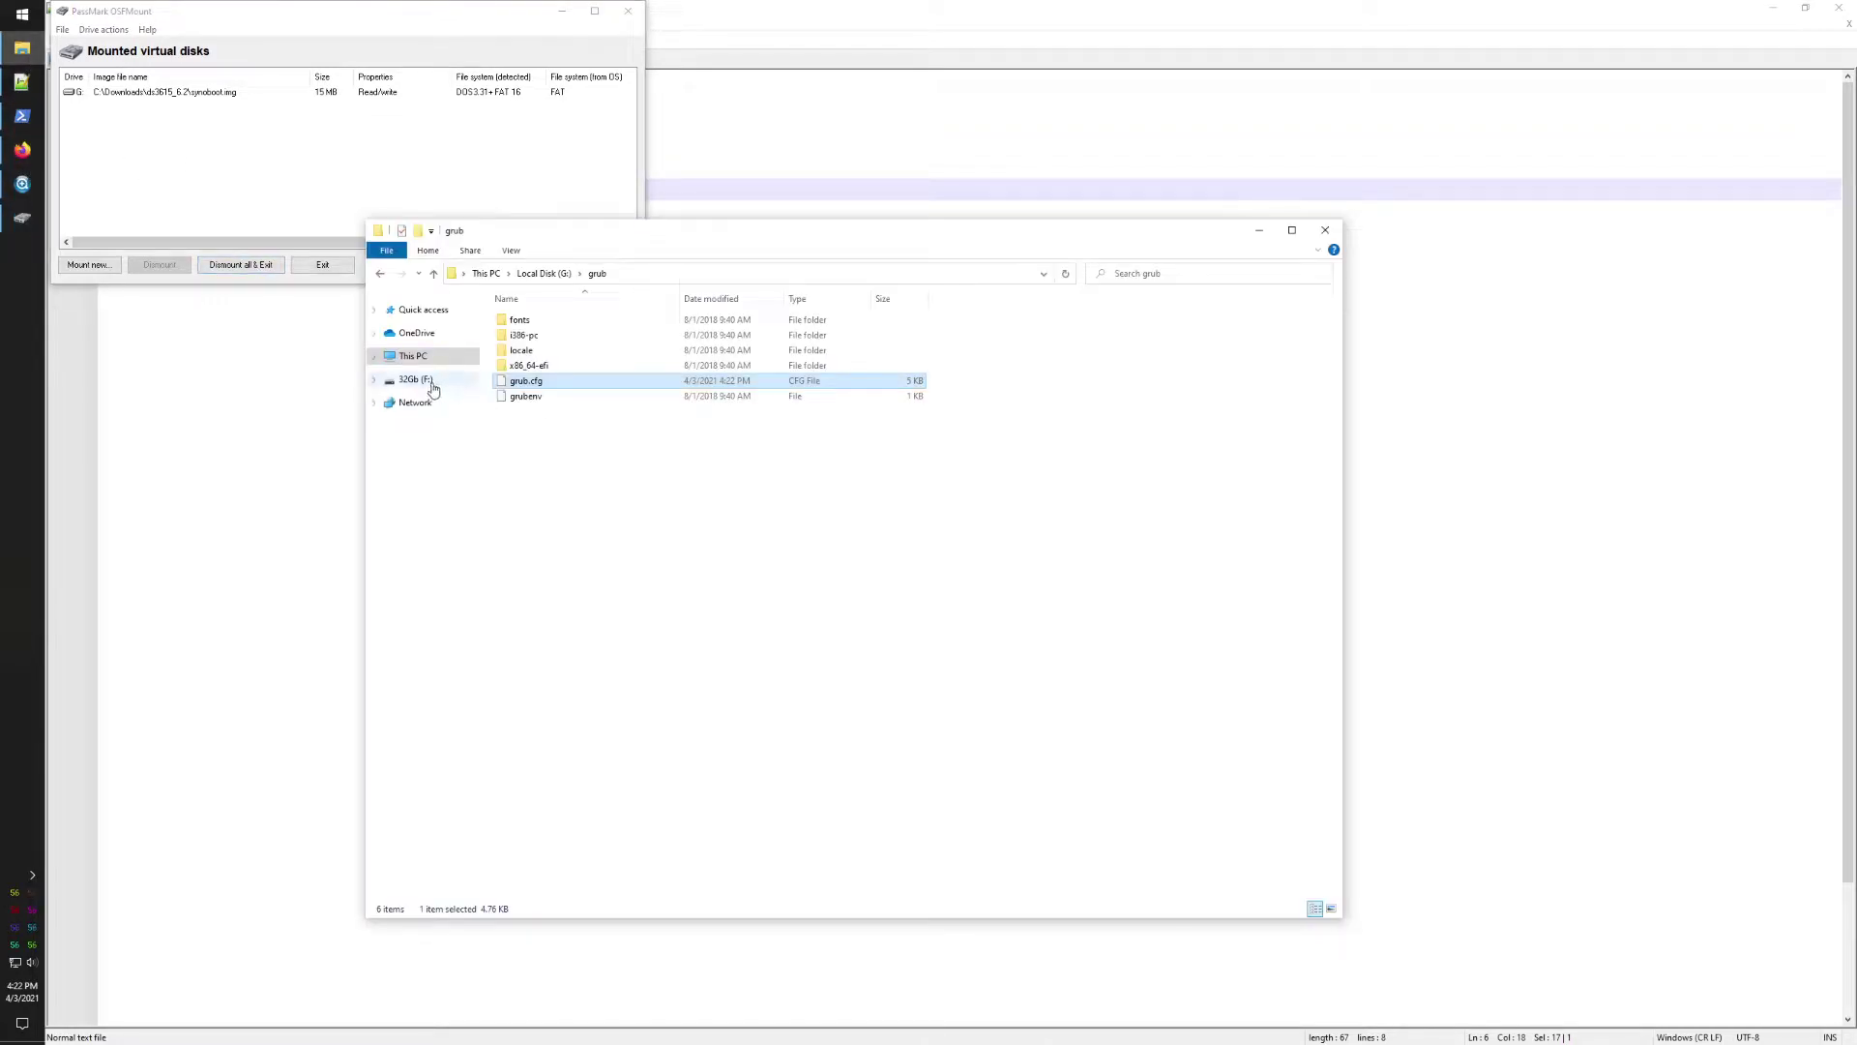
click(411, 356)
double_click(554, 426)
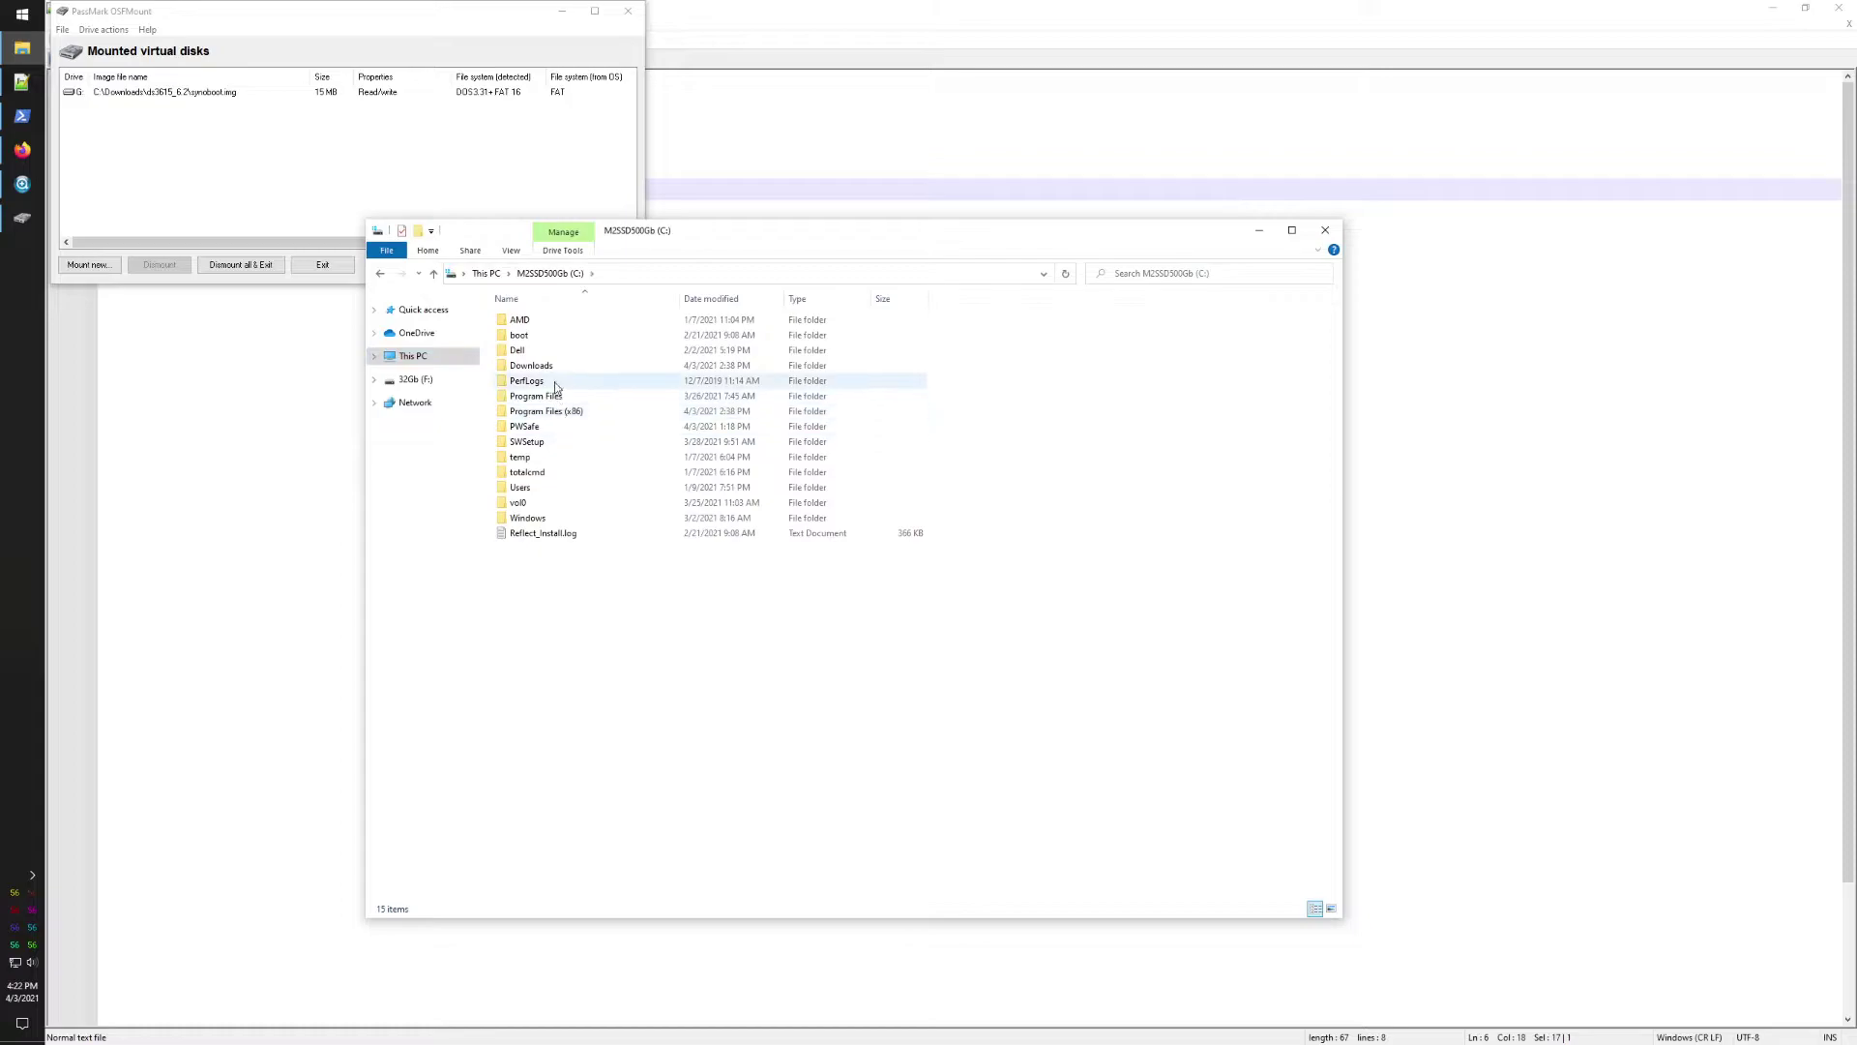
double_click(531, 365)
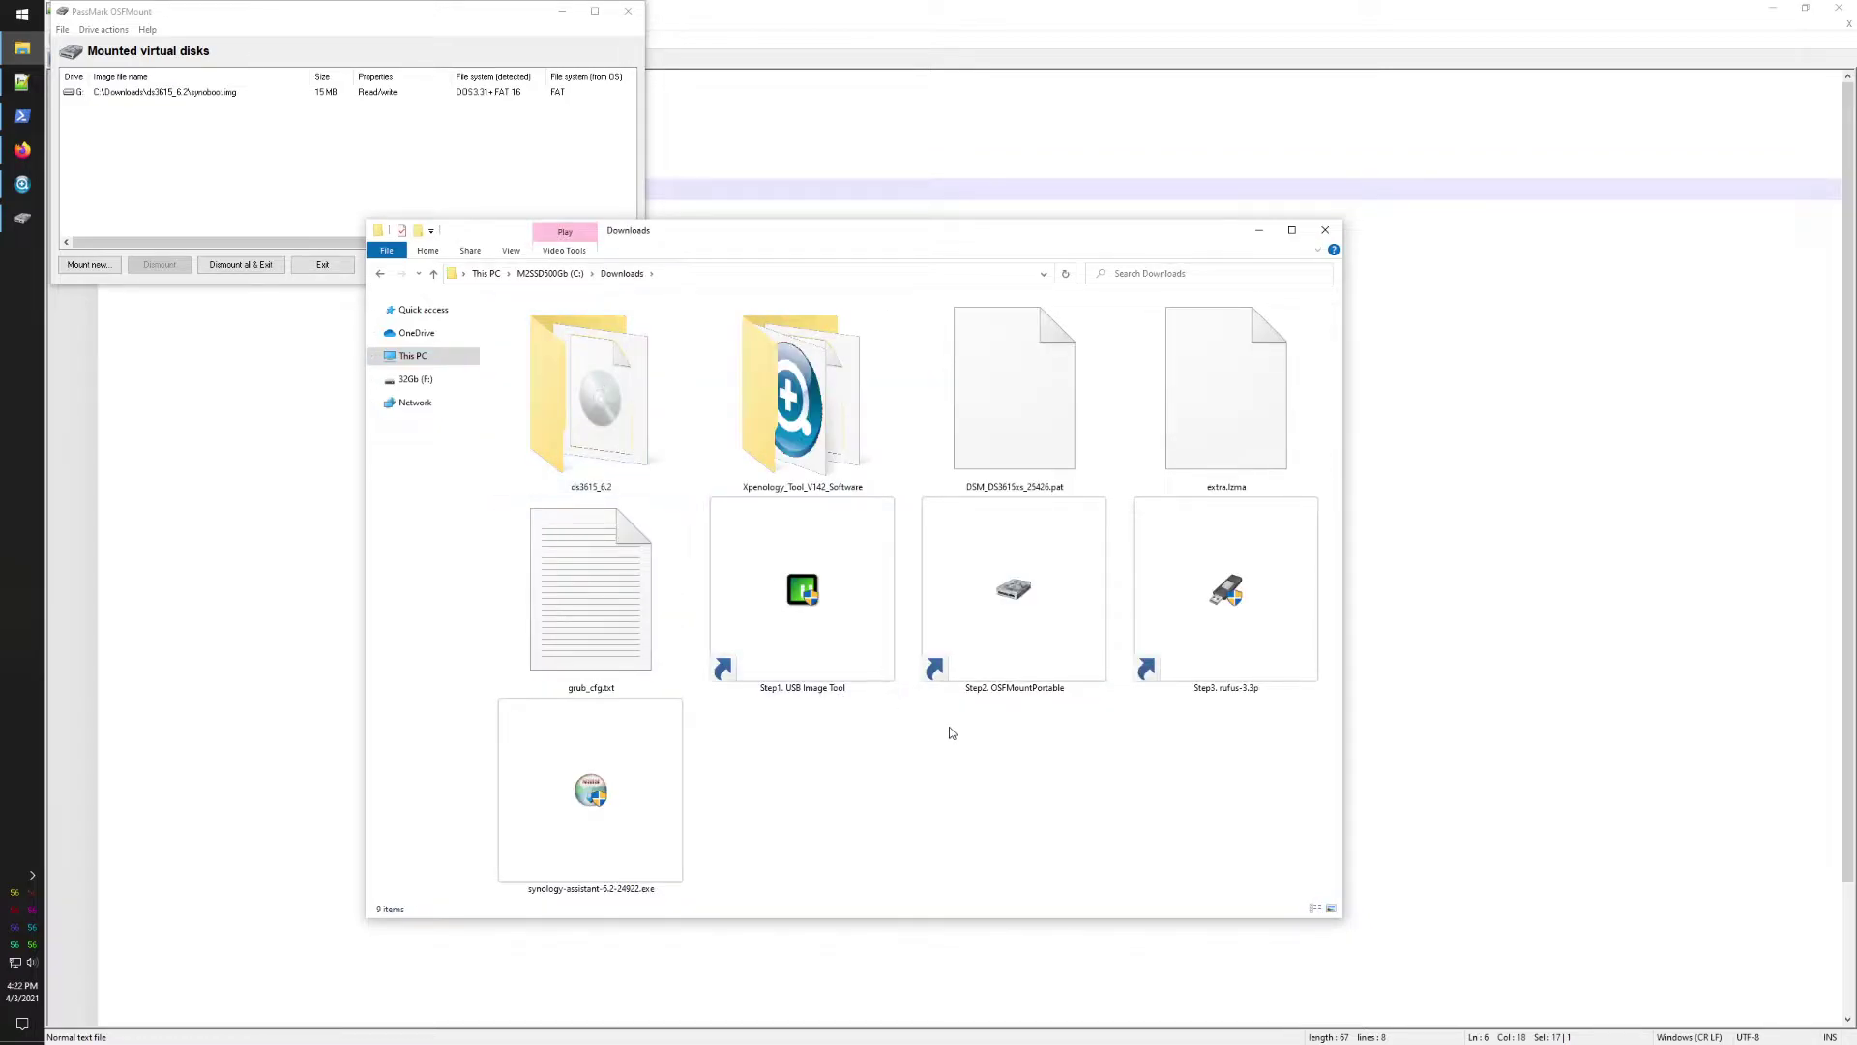
click(237, 267)
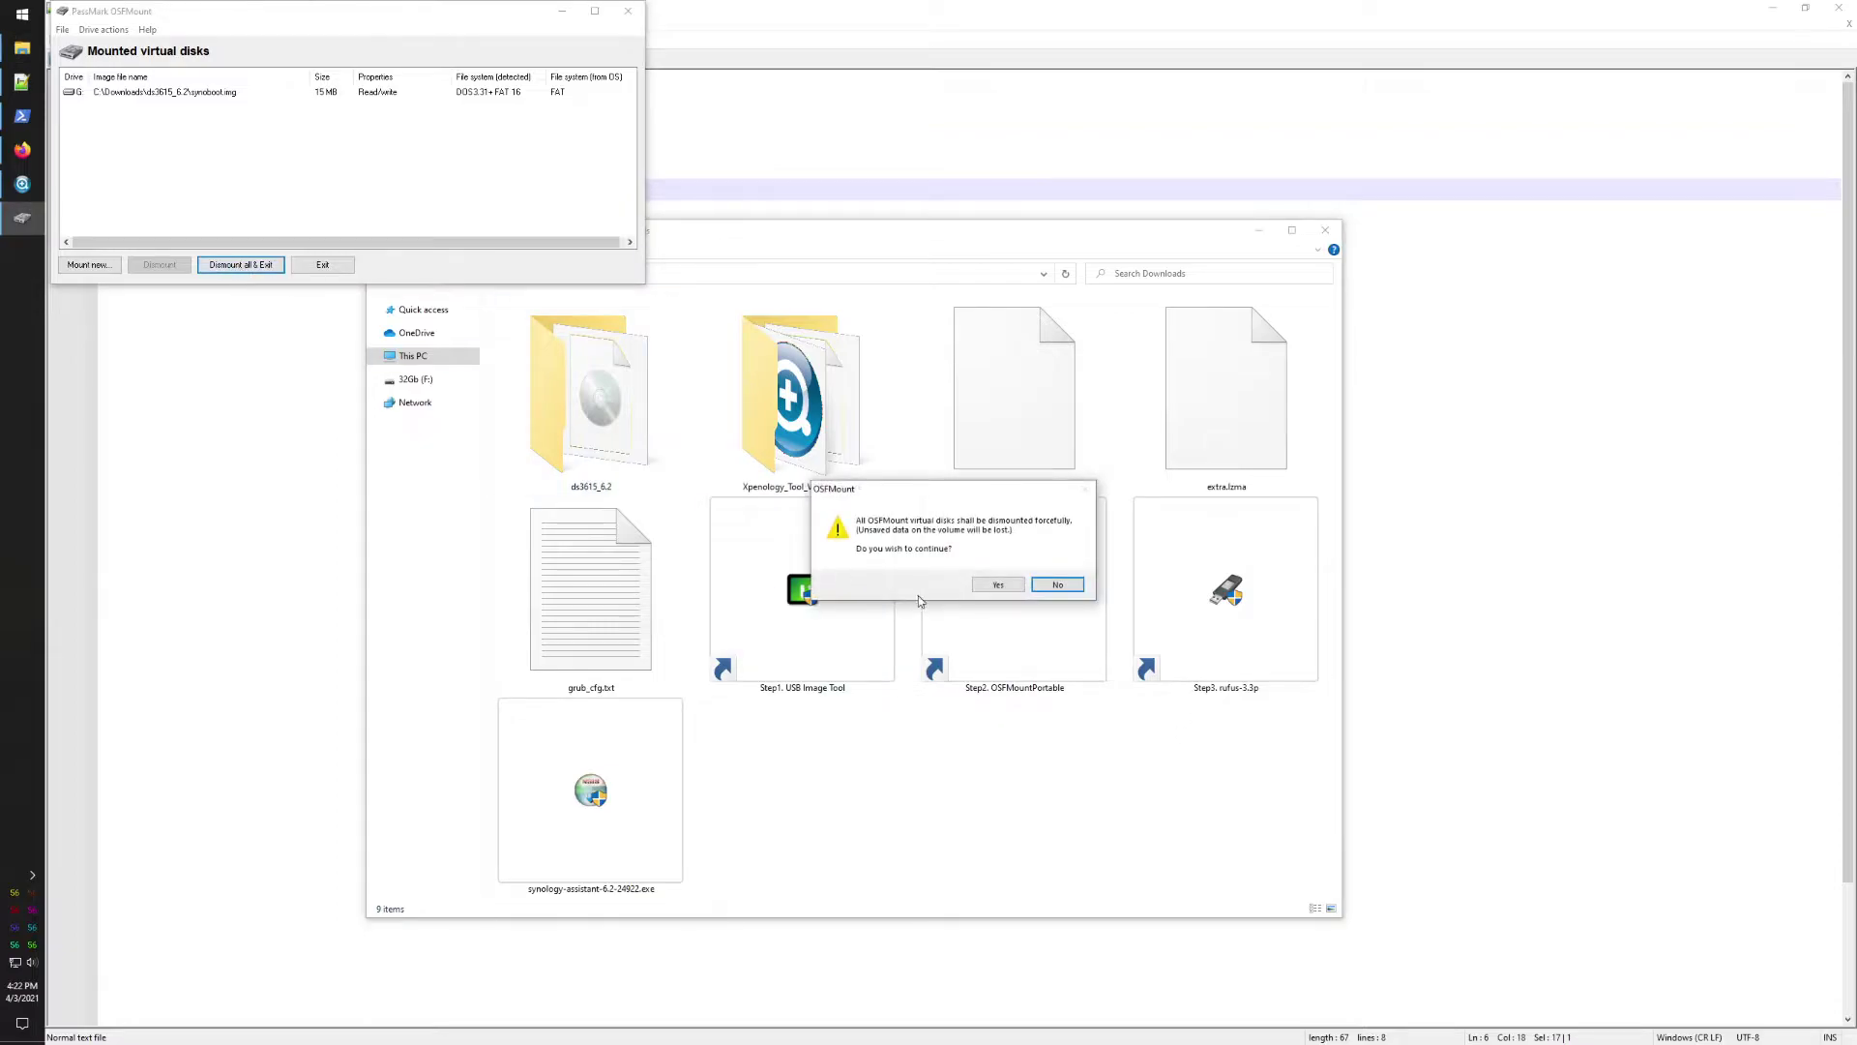
click(997, 585)
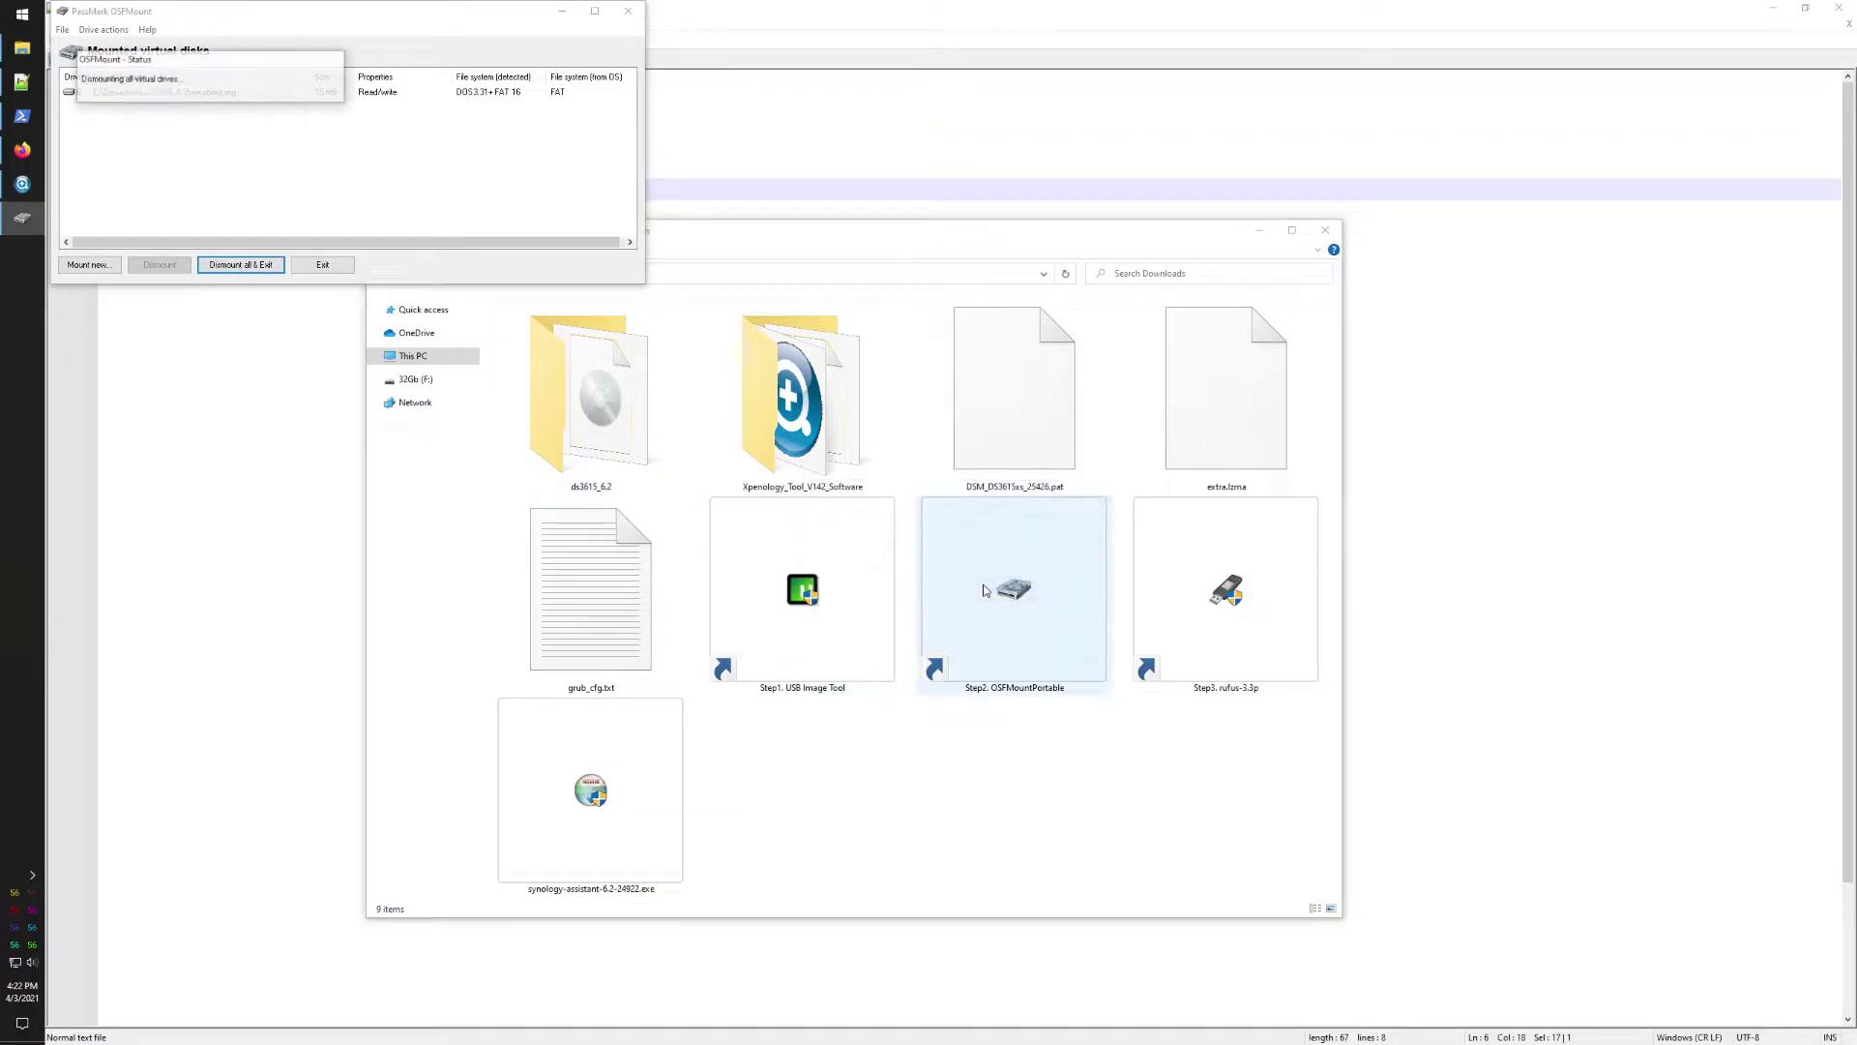
Step: Write synoboot.img to the 32 GB USB drive with Rufus, accepting data destruction, then close Rufus
double_click(1205, 634)
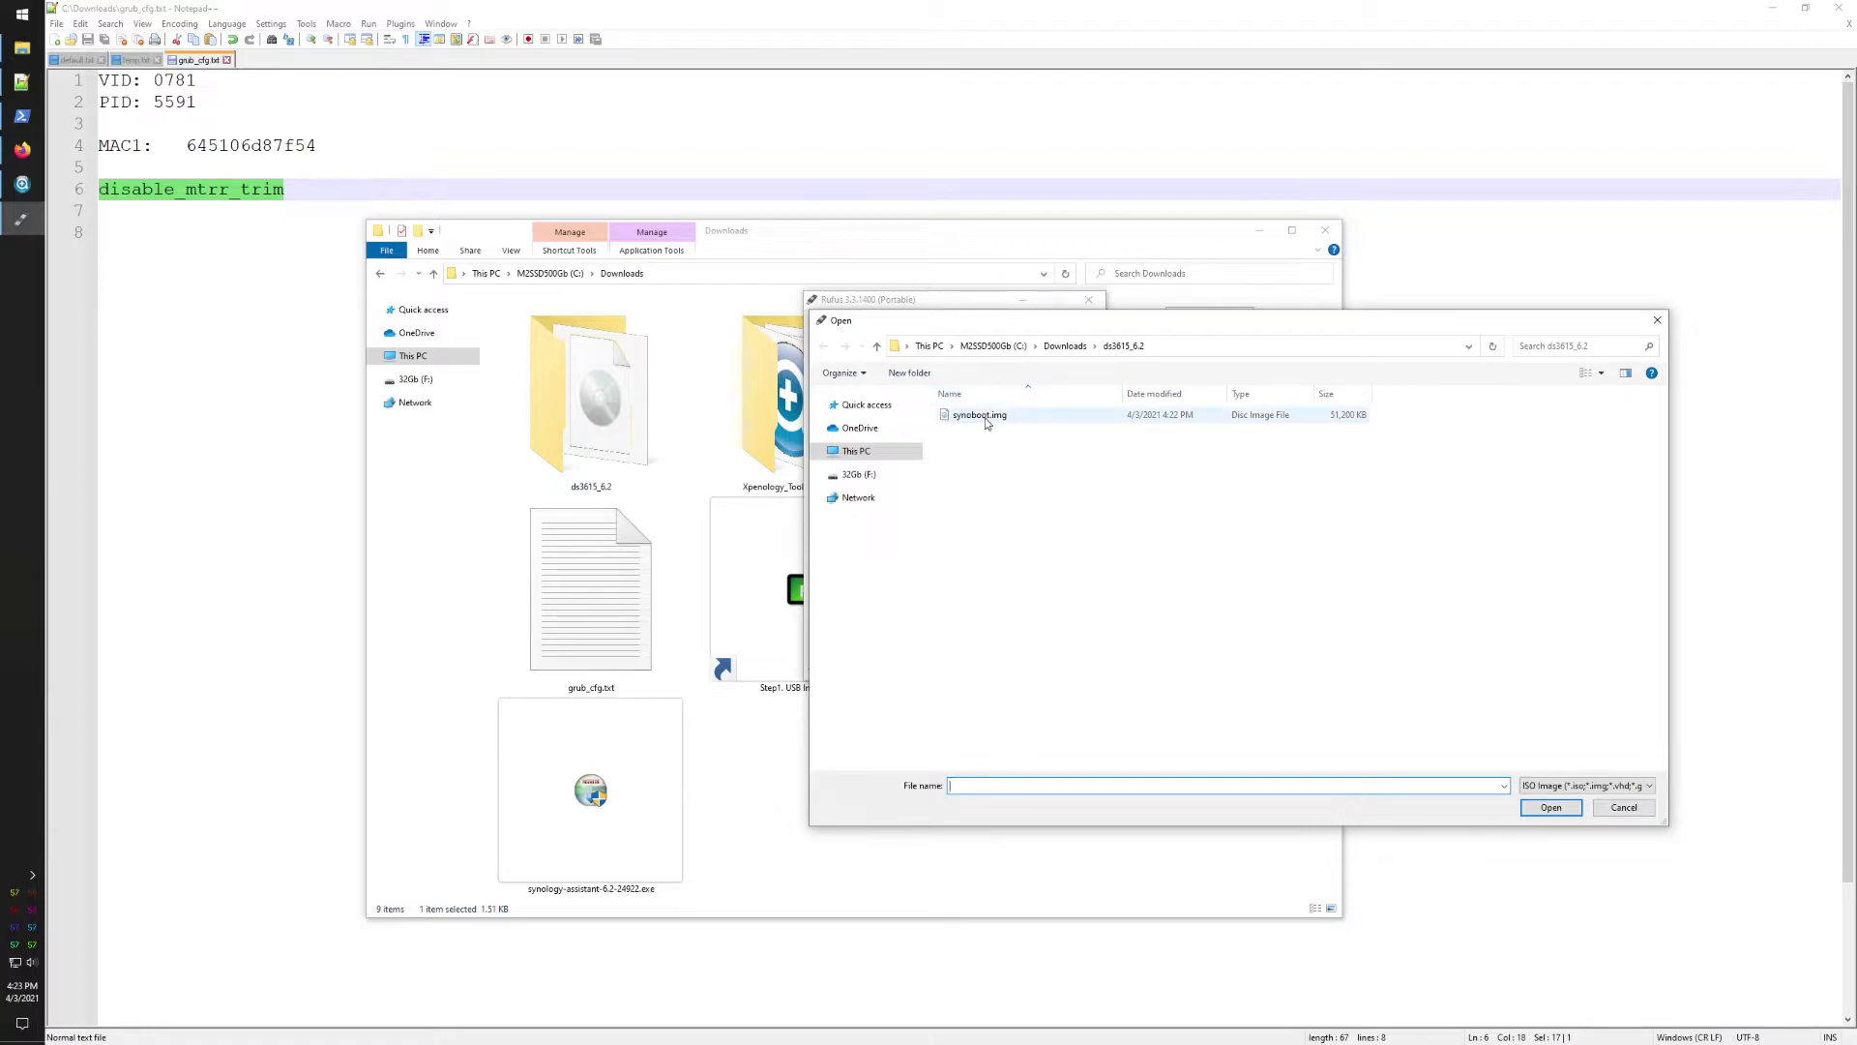
double_click(985, 417)
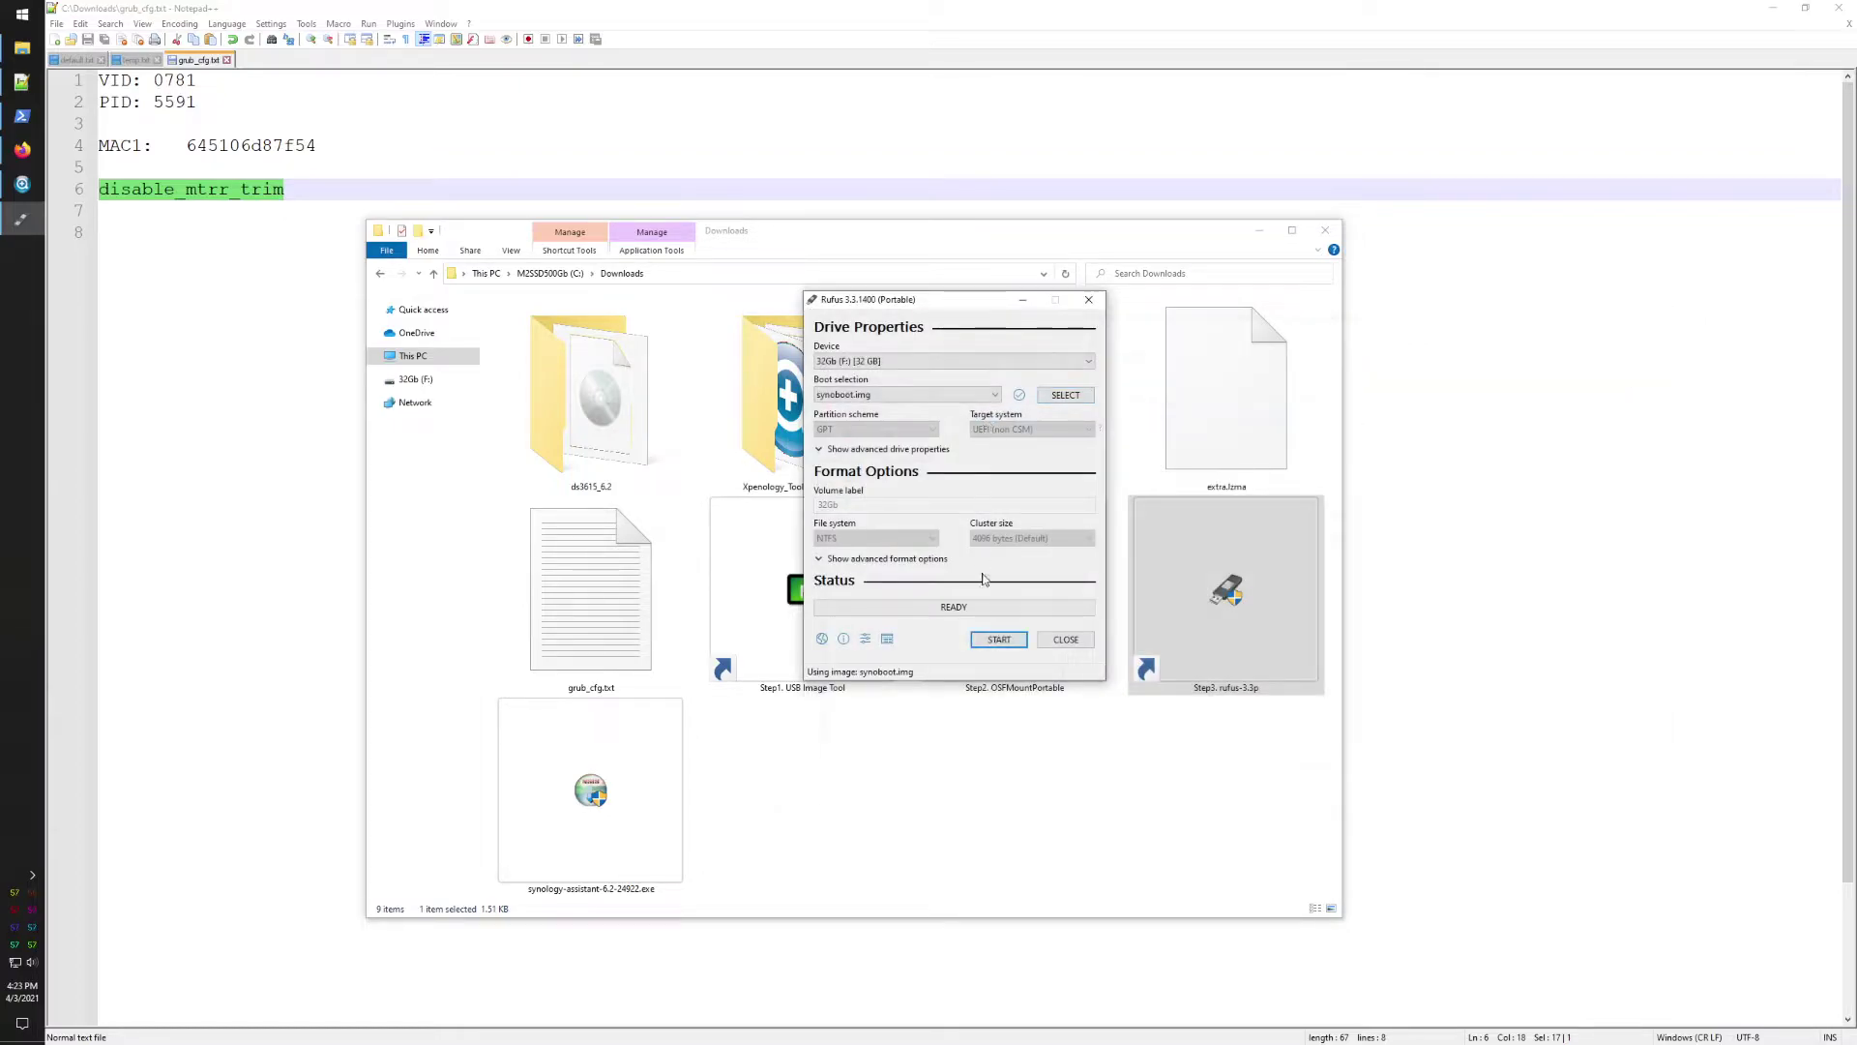
click(998, 642)
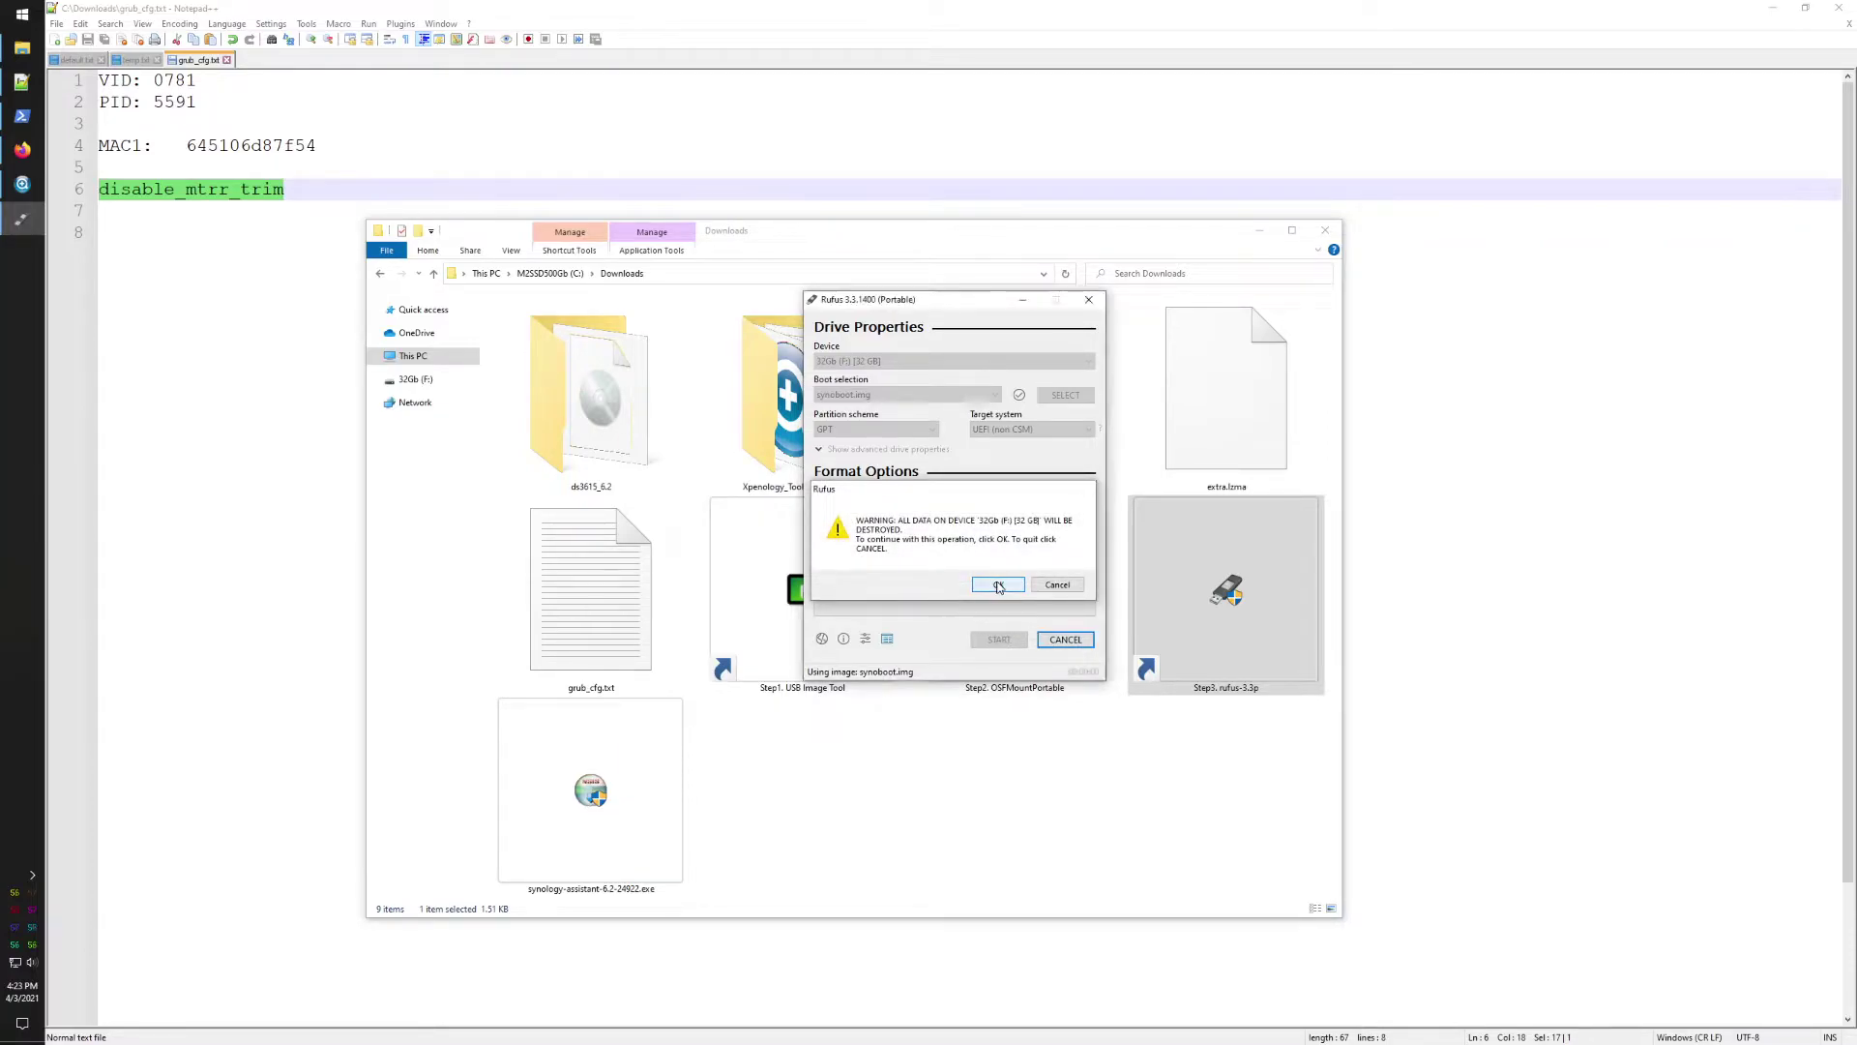
click(998, 585)
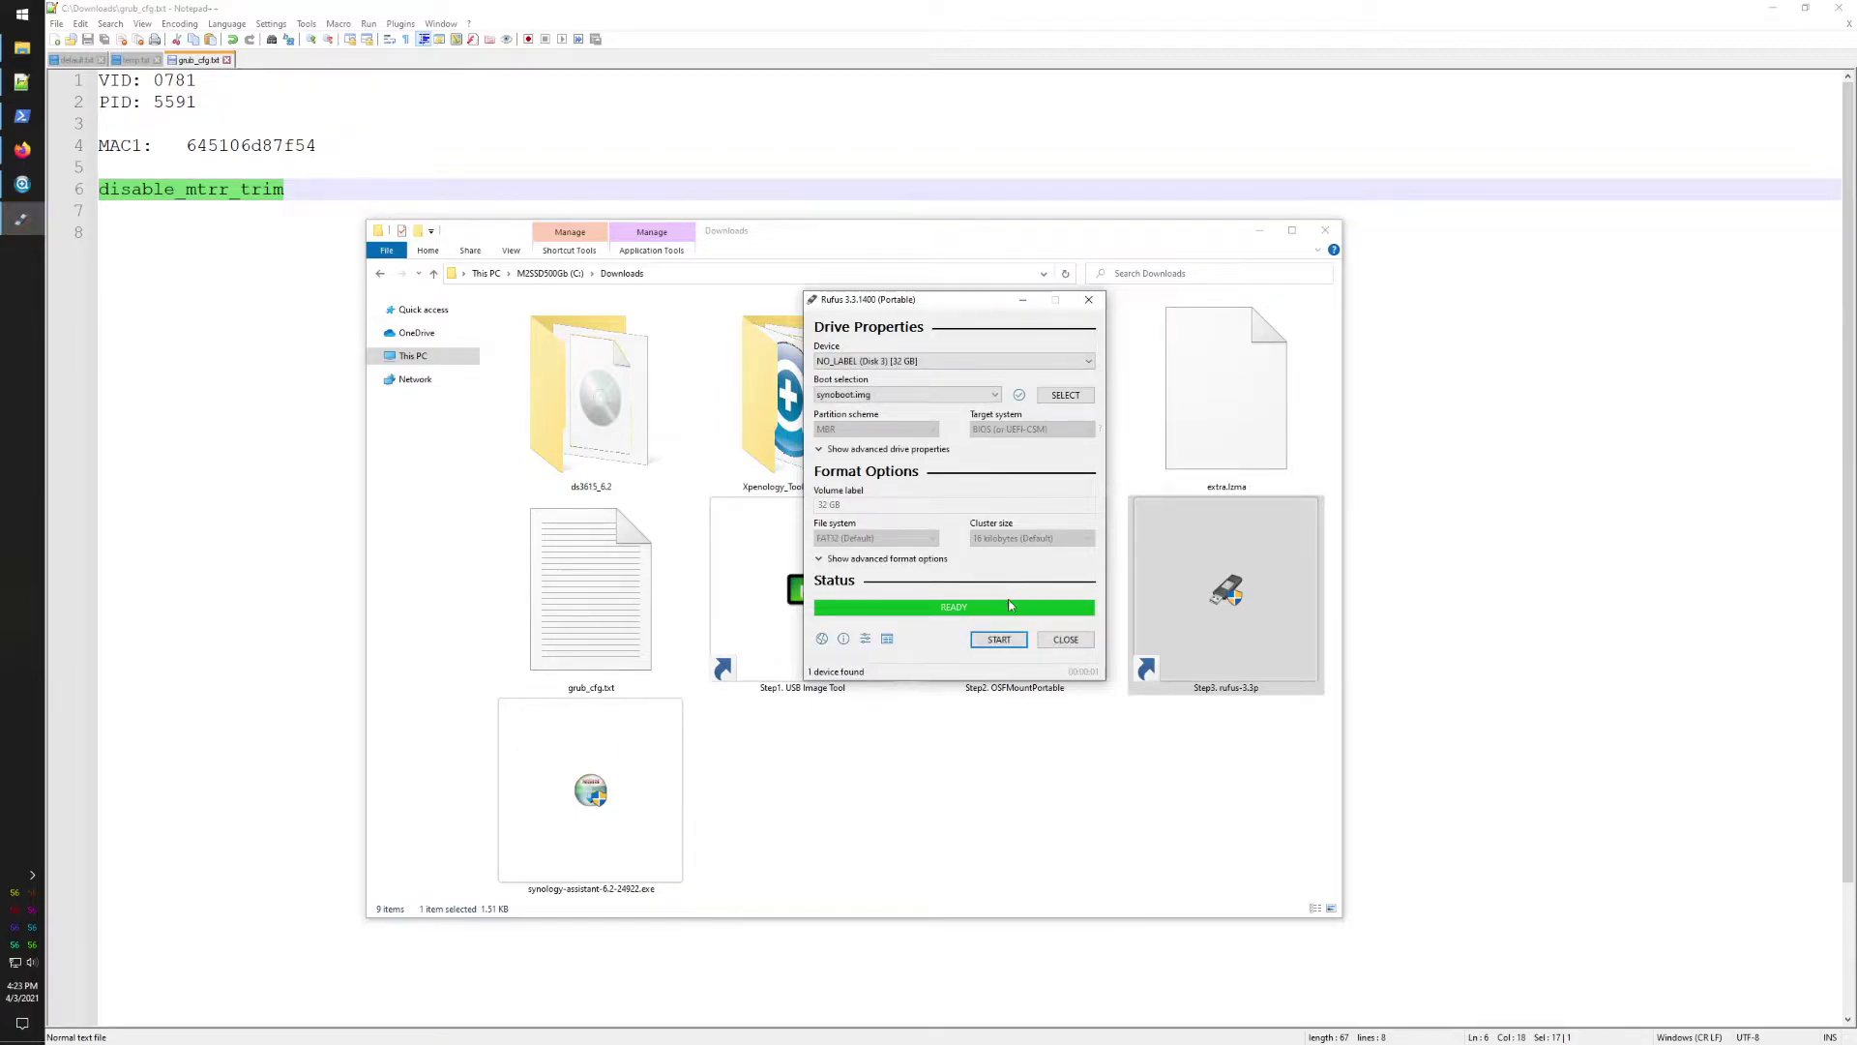
click(1061, 640)
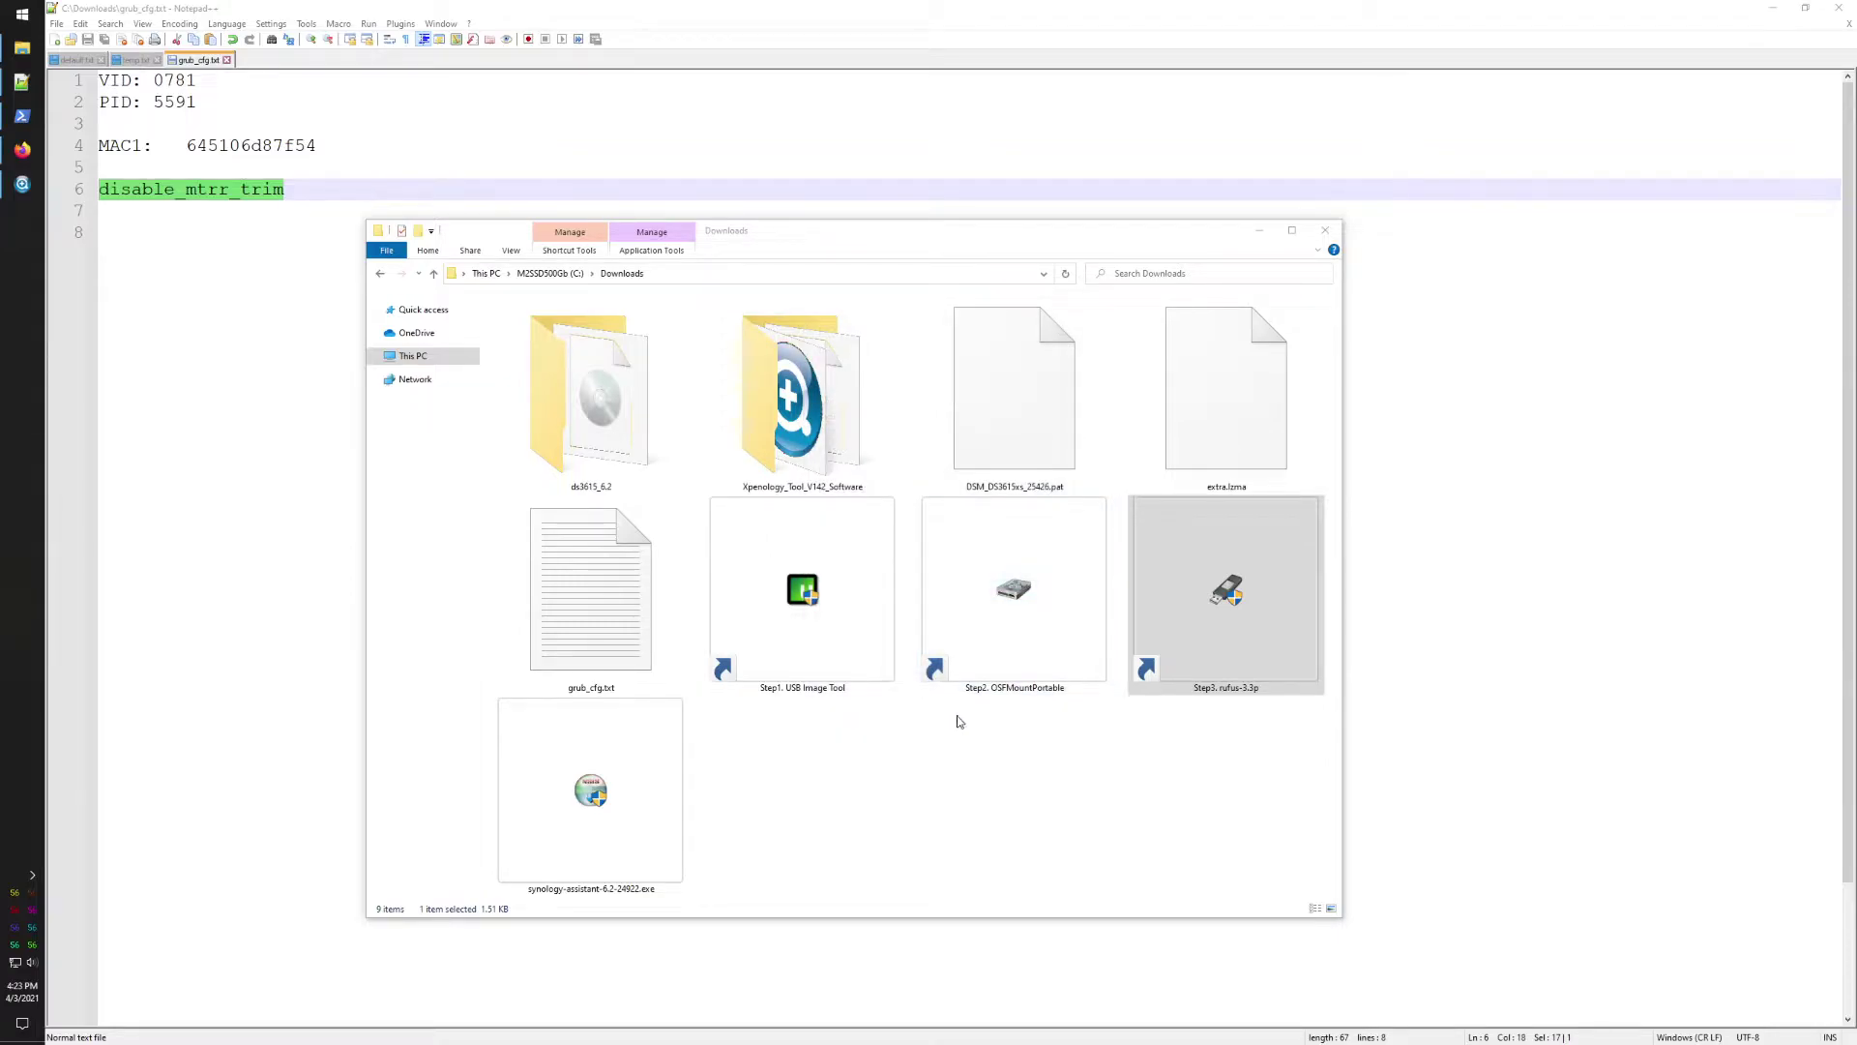
Step: Check the USB device's options in the system tray, then dismiss them
click(32, 875)
right_click(59, 848)
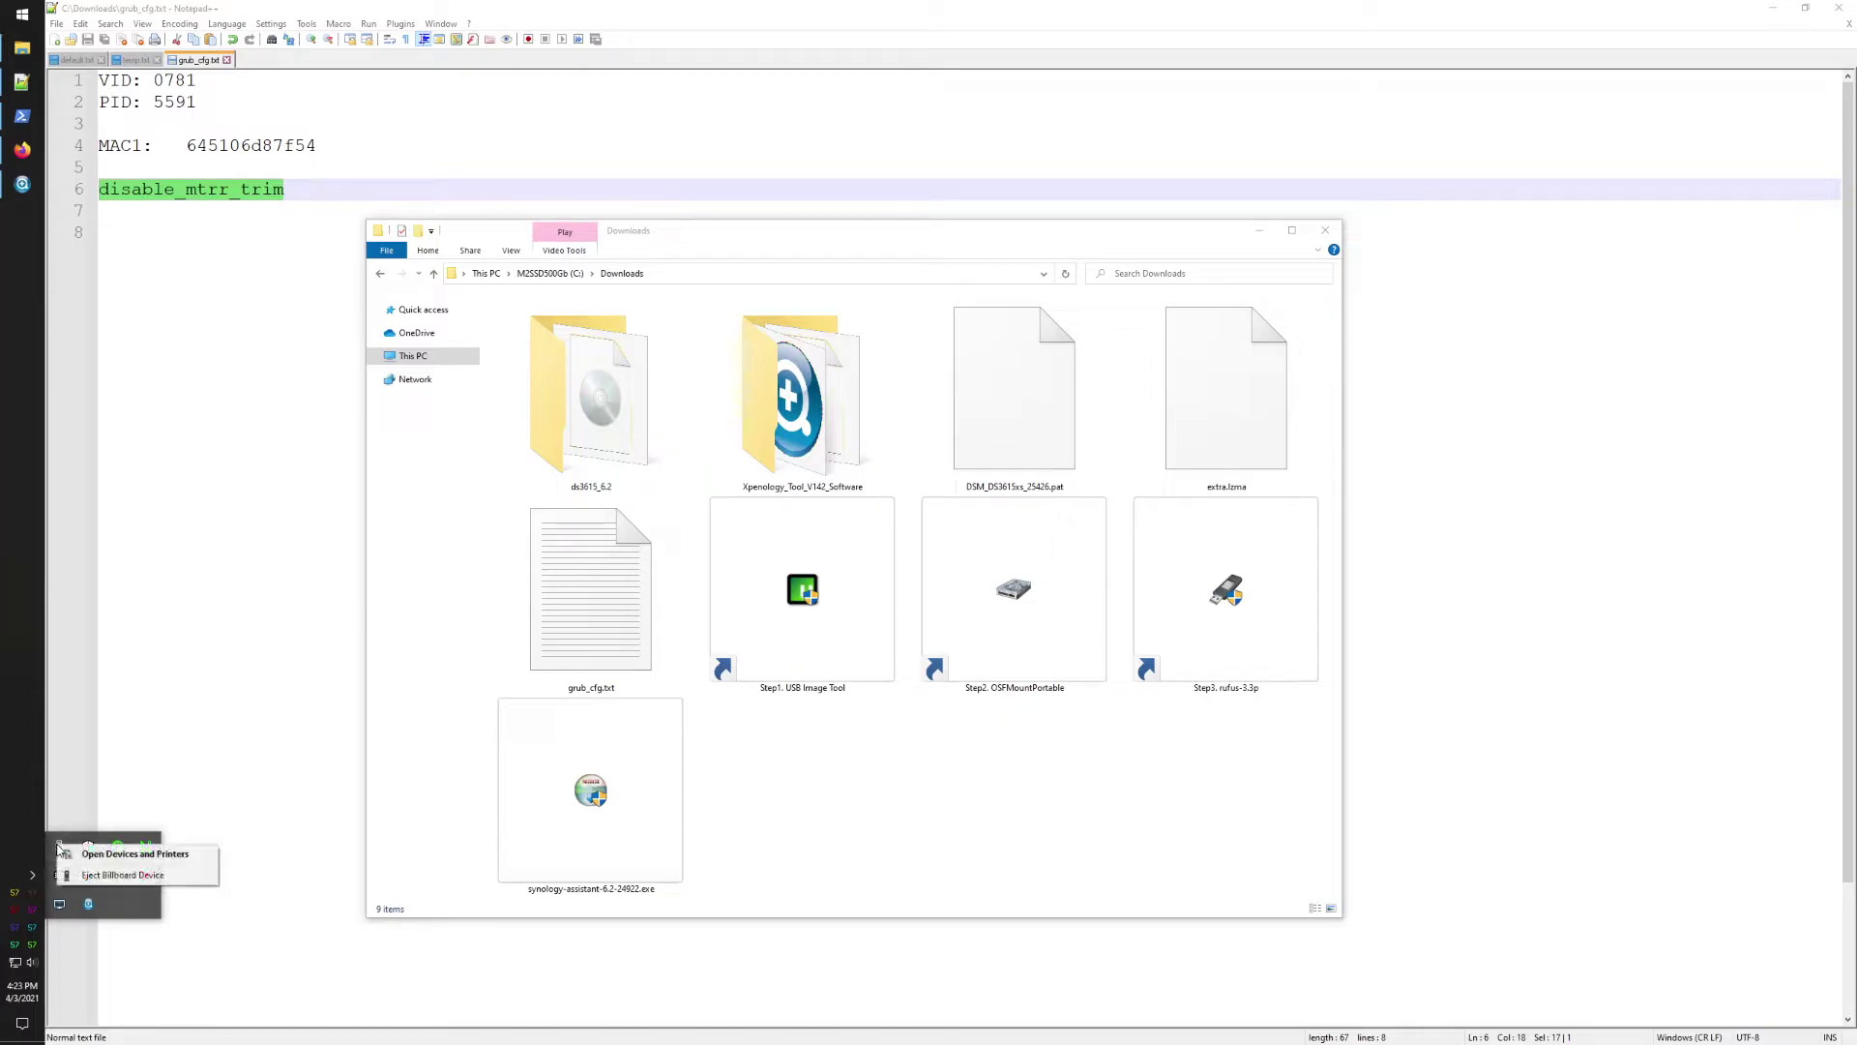
click(24, 813)
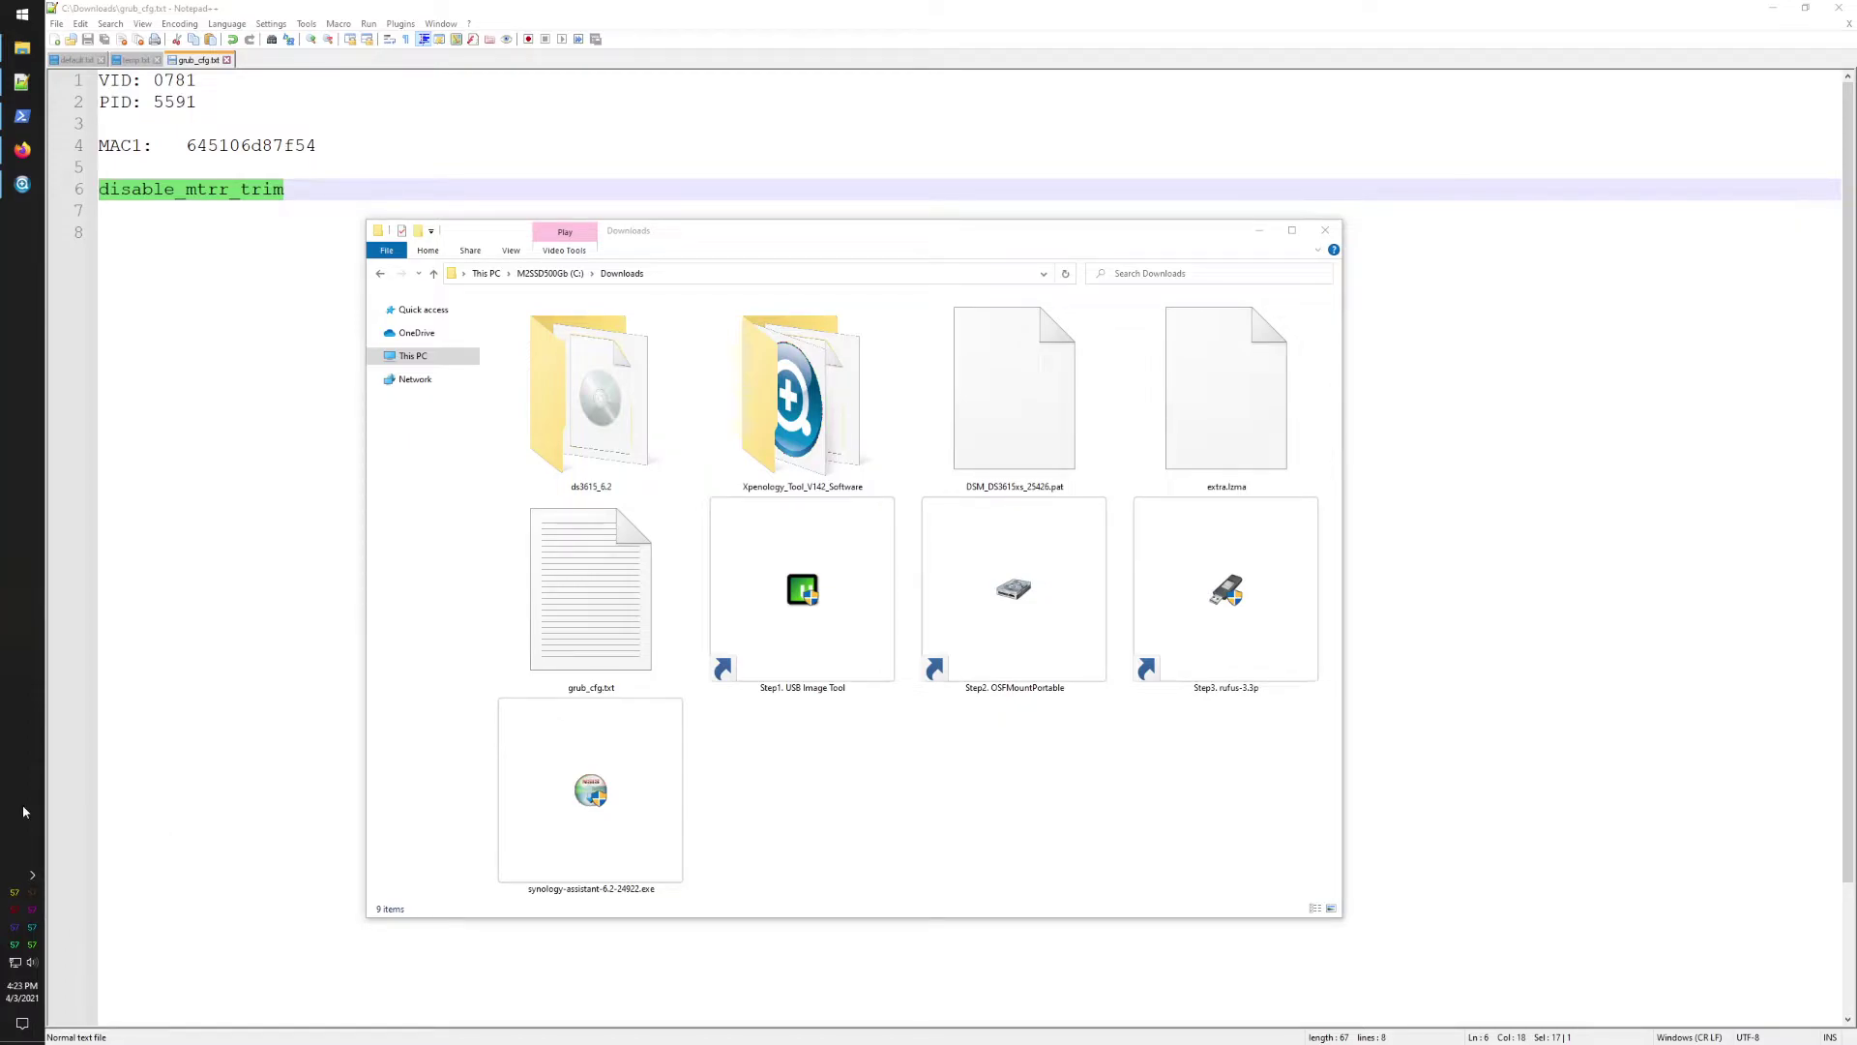
Step: Search the network in Synology Assistant and agree to the Synology EULA
click(24, 185)
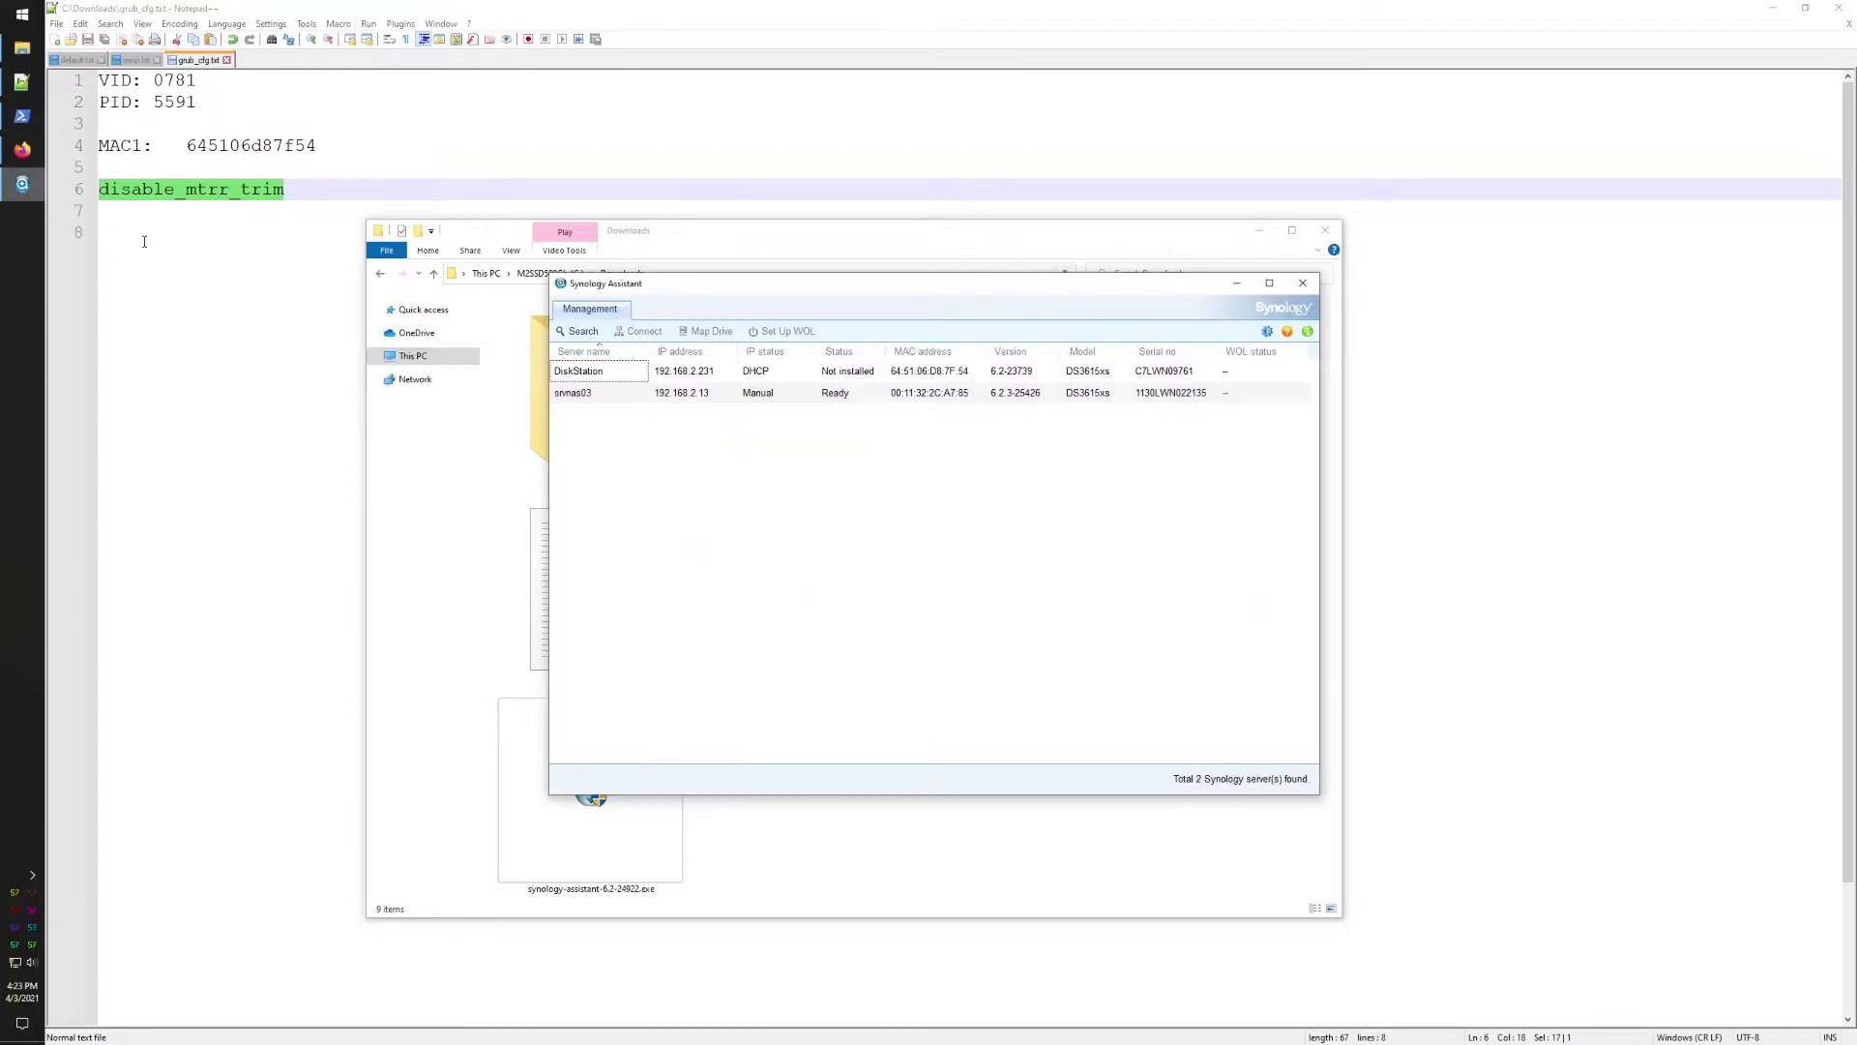
click(584, 332)
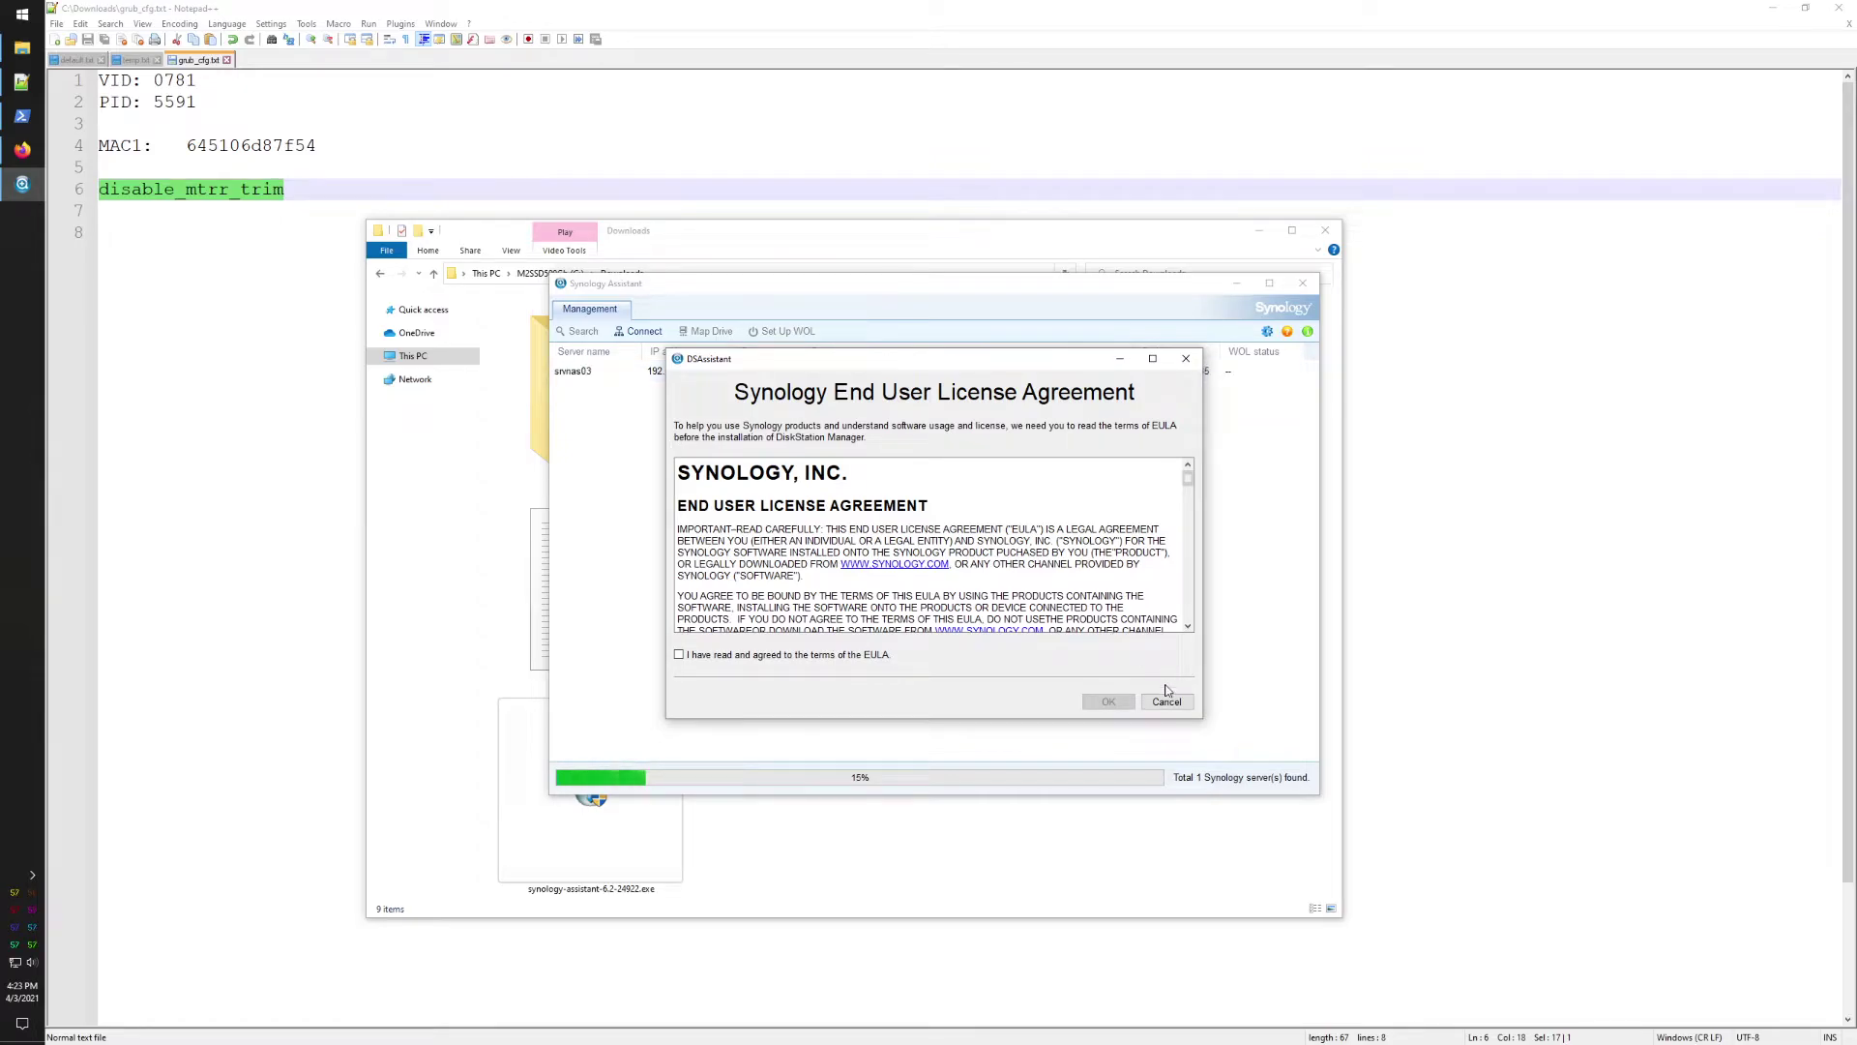
click(796, 656)
click(1108, 702)
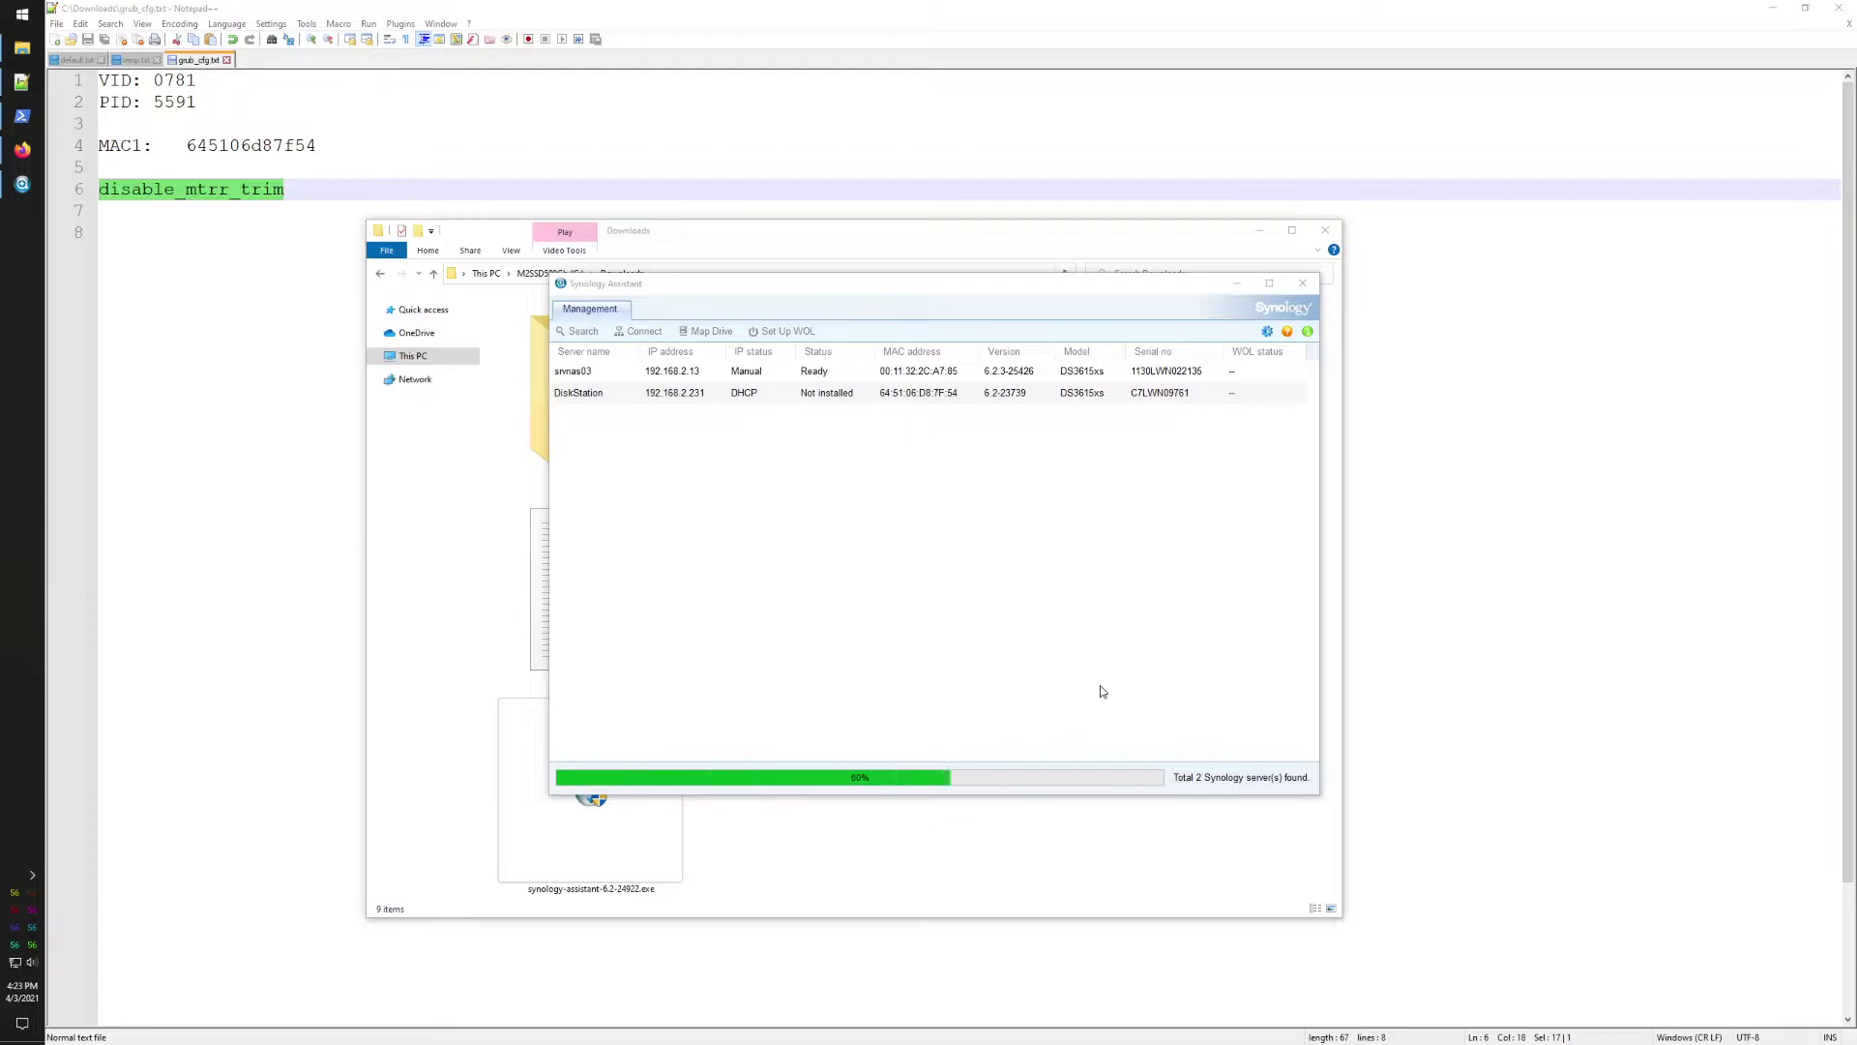
Step: Compare the DiskStation at 192.168.2.231's MAC address with the noted MAC
click(583, 397)
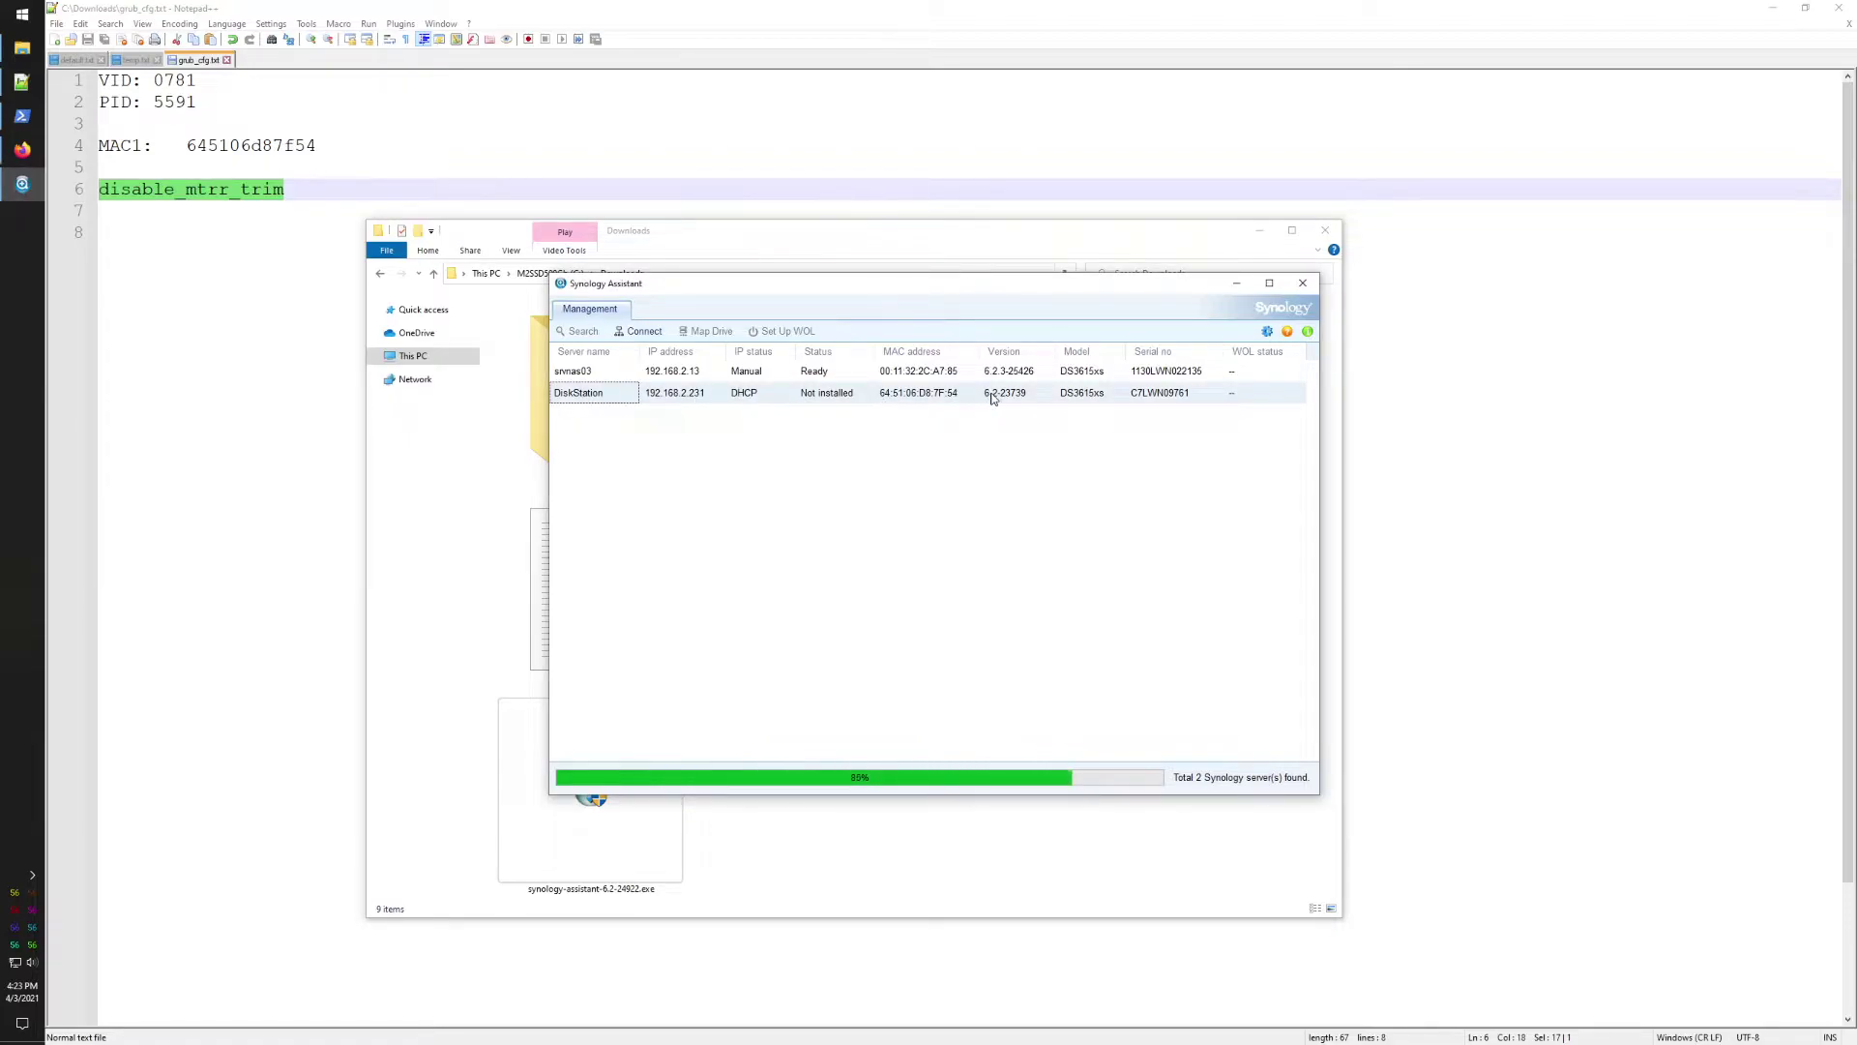
double_click(287, 144)
click(23, 183)
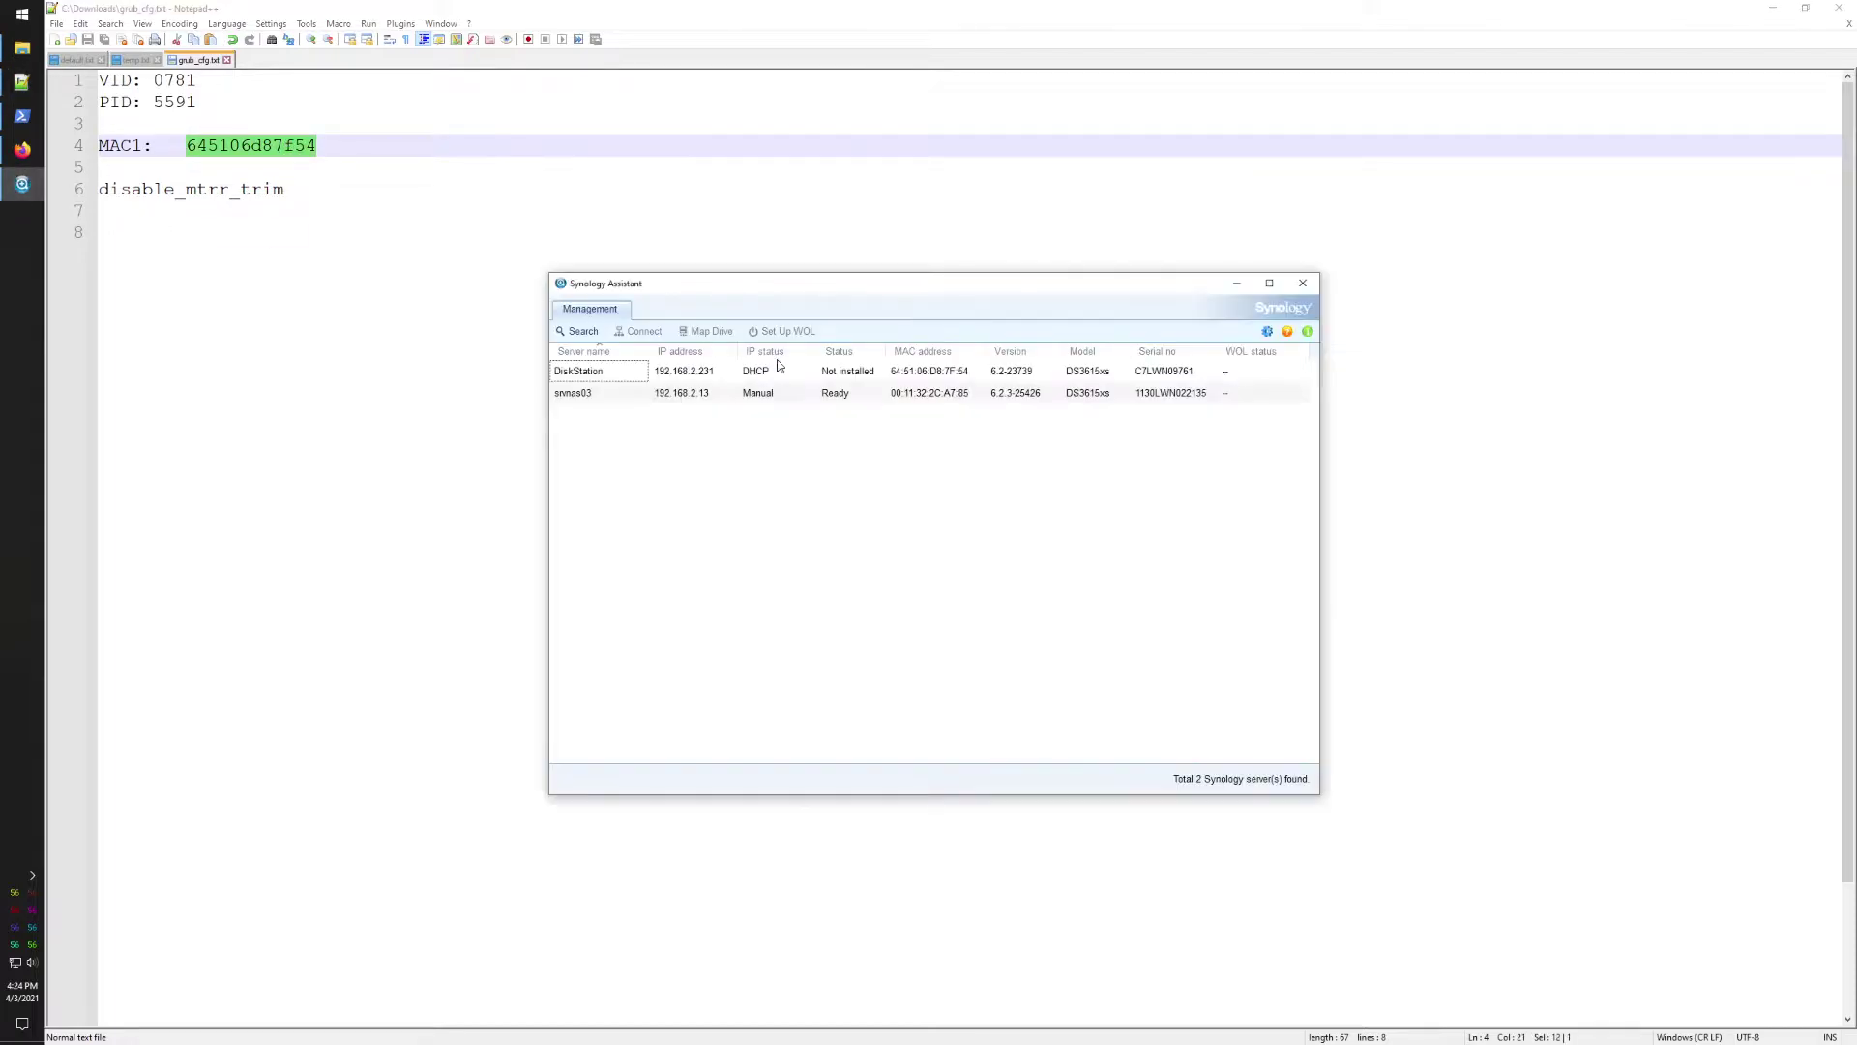
click(944, 374)
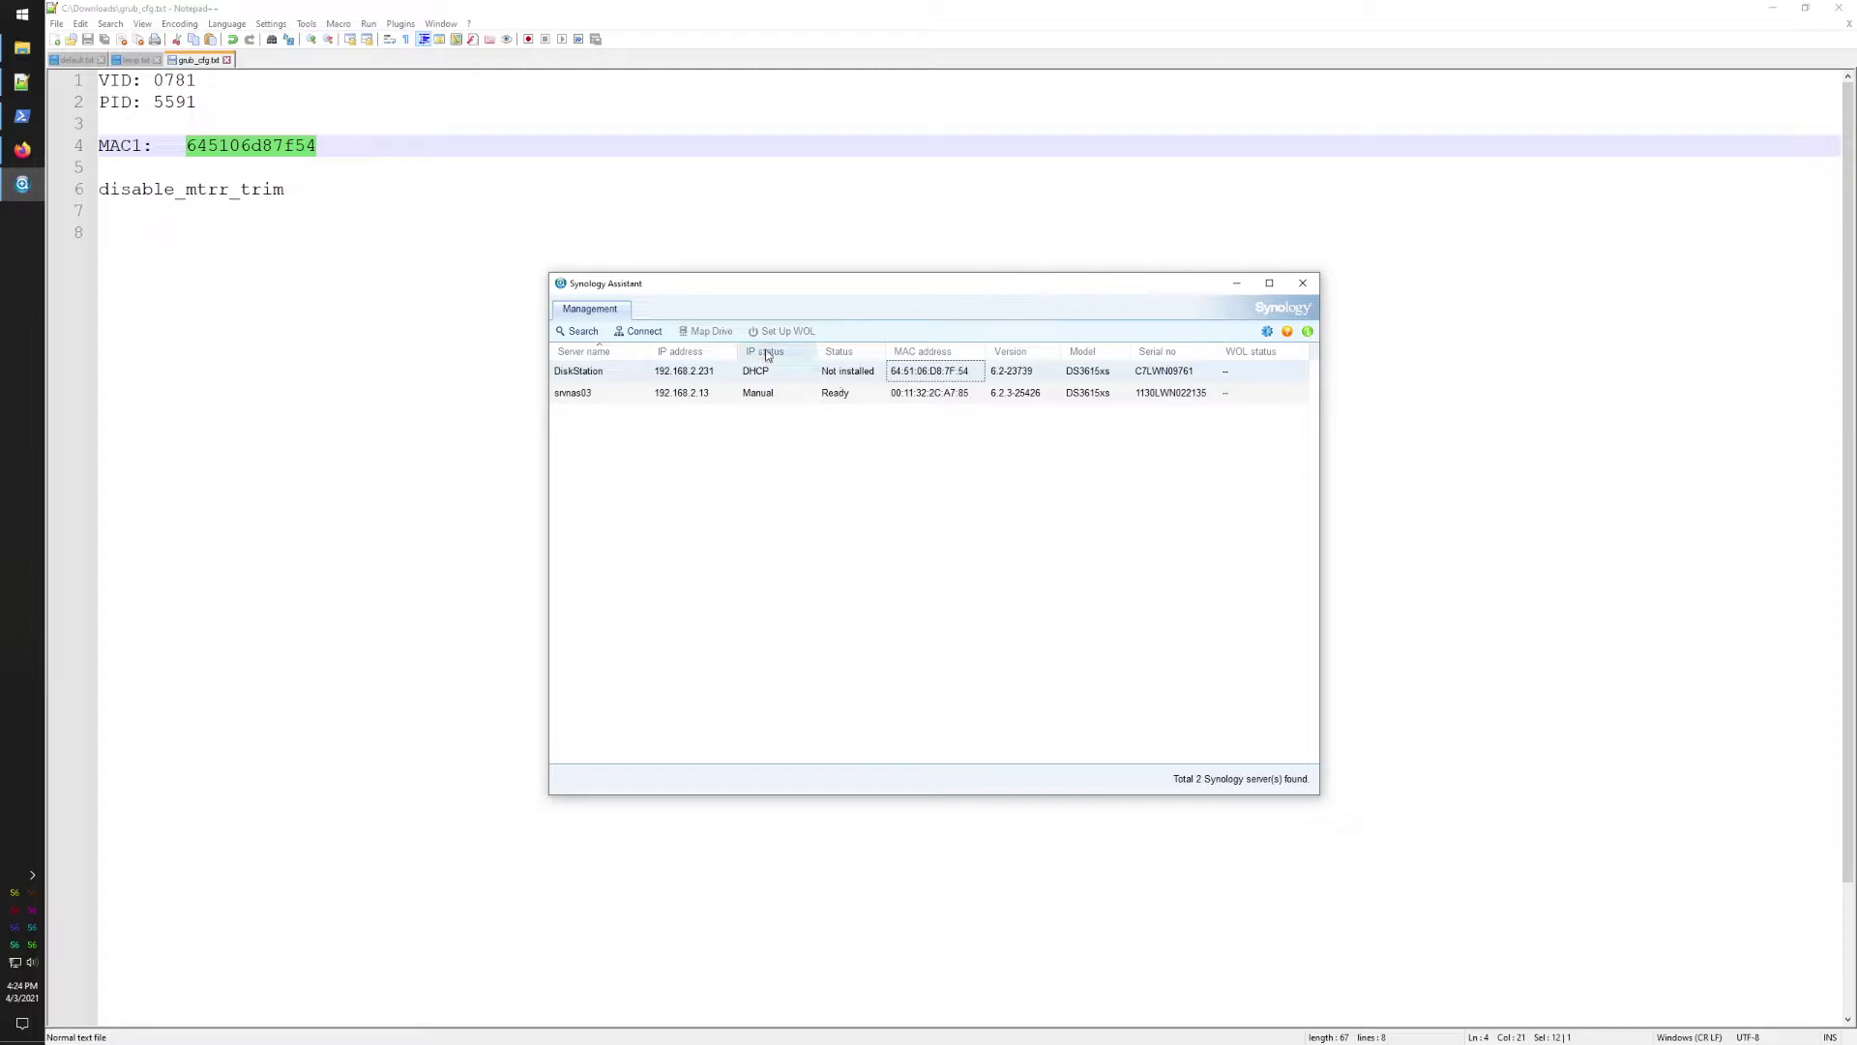
click(22, 149)
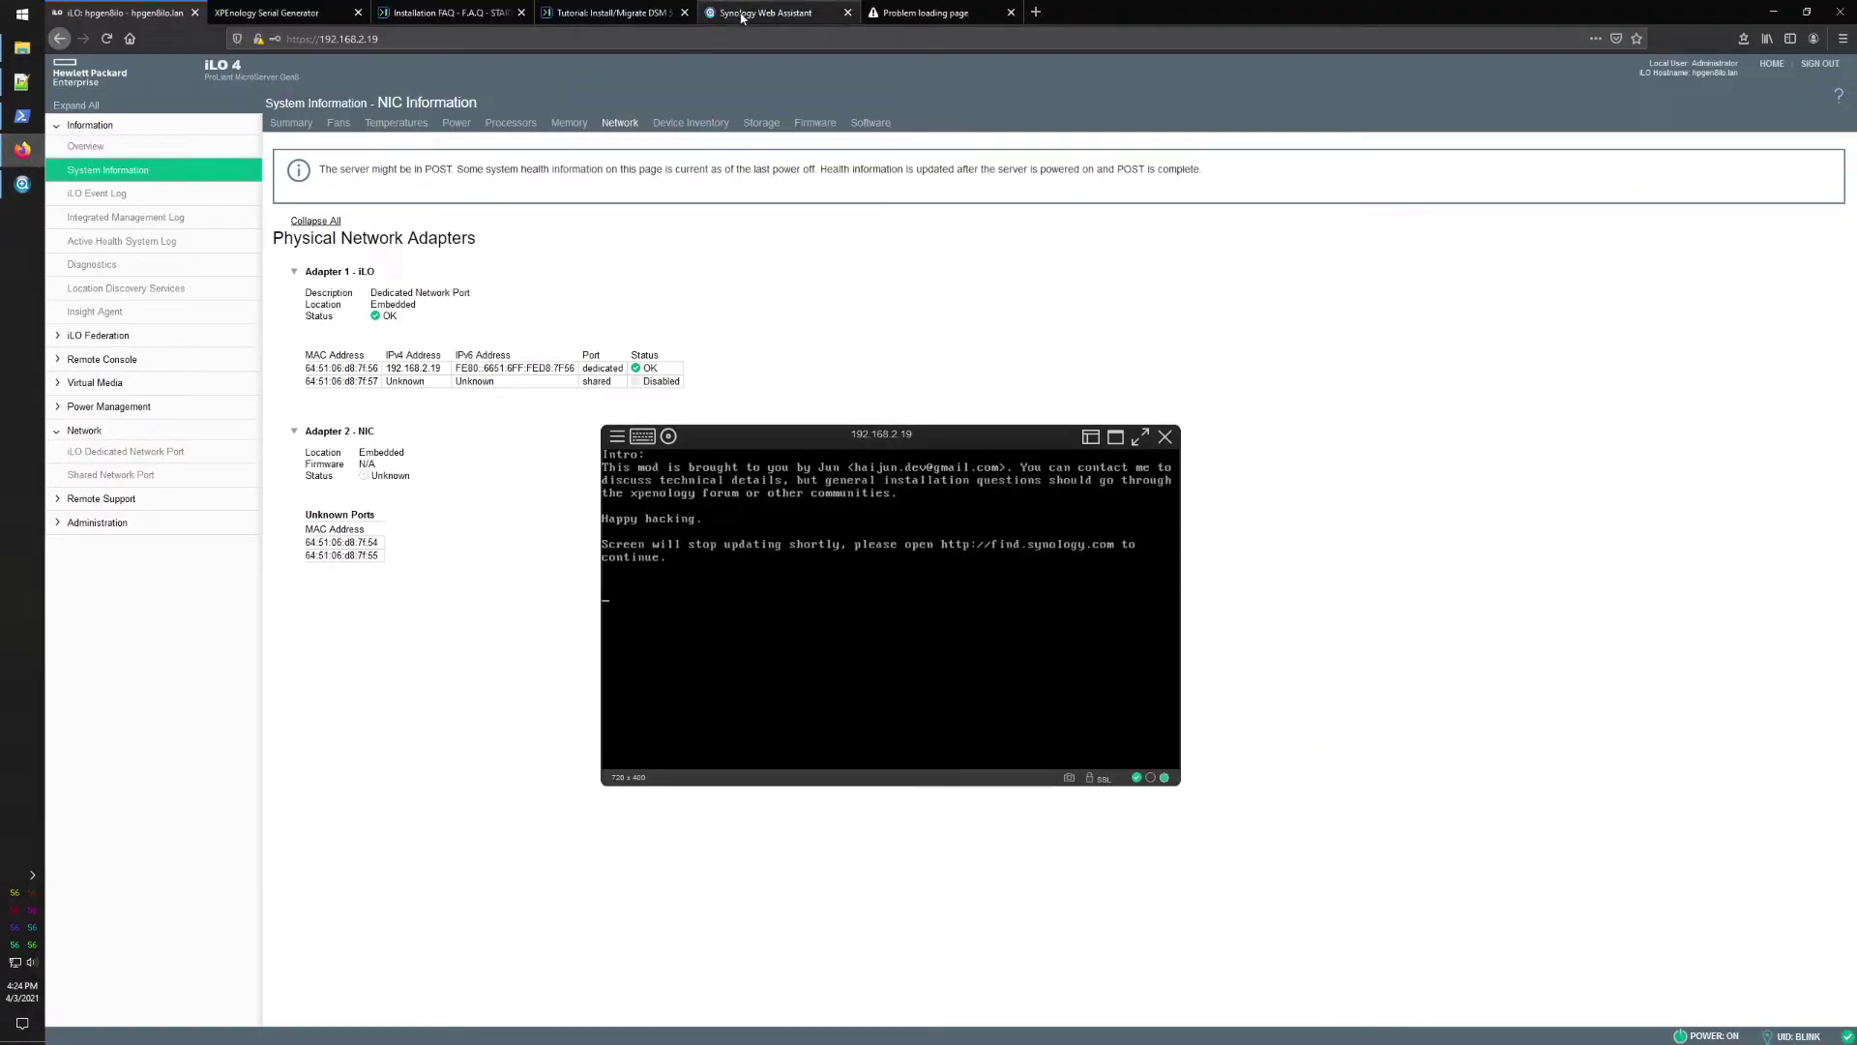
Step: Connect to the DiskStation from find.synology.com, accepting the EULA and privacy statement
click(749, 14)
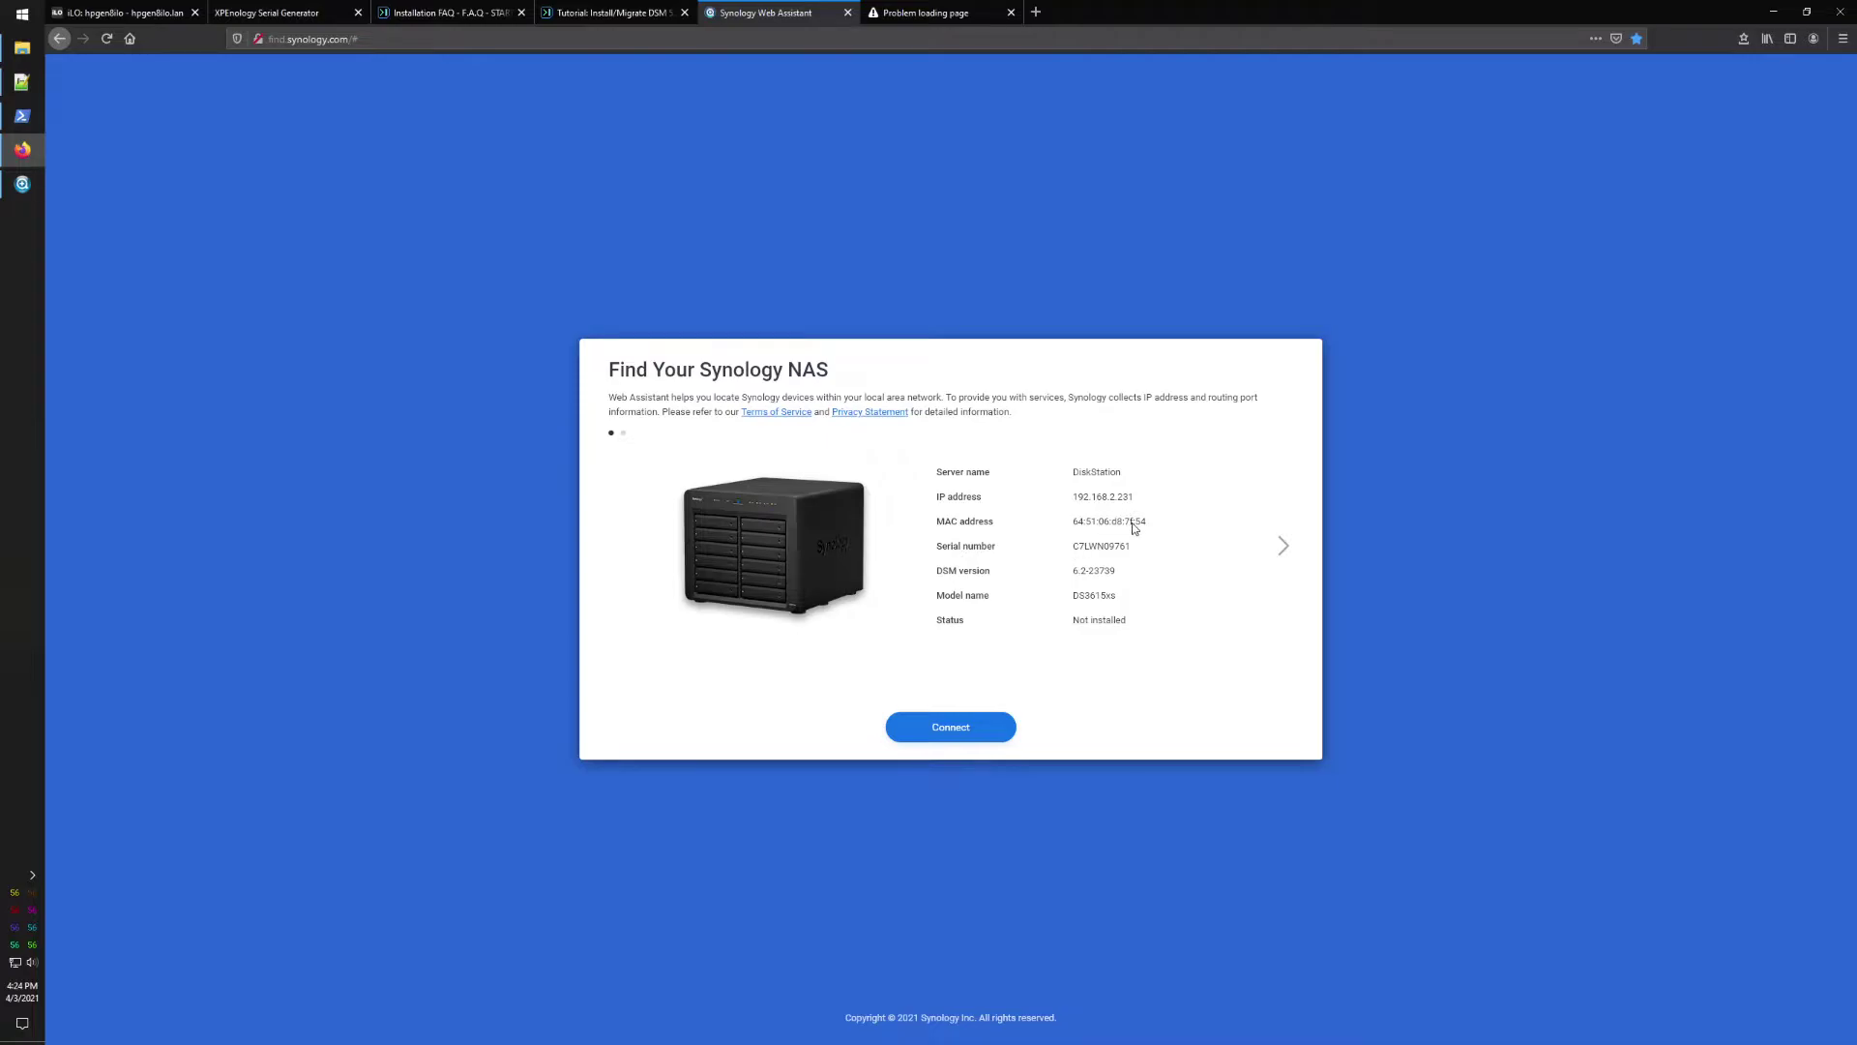
click(952, 729)
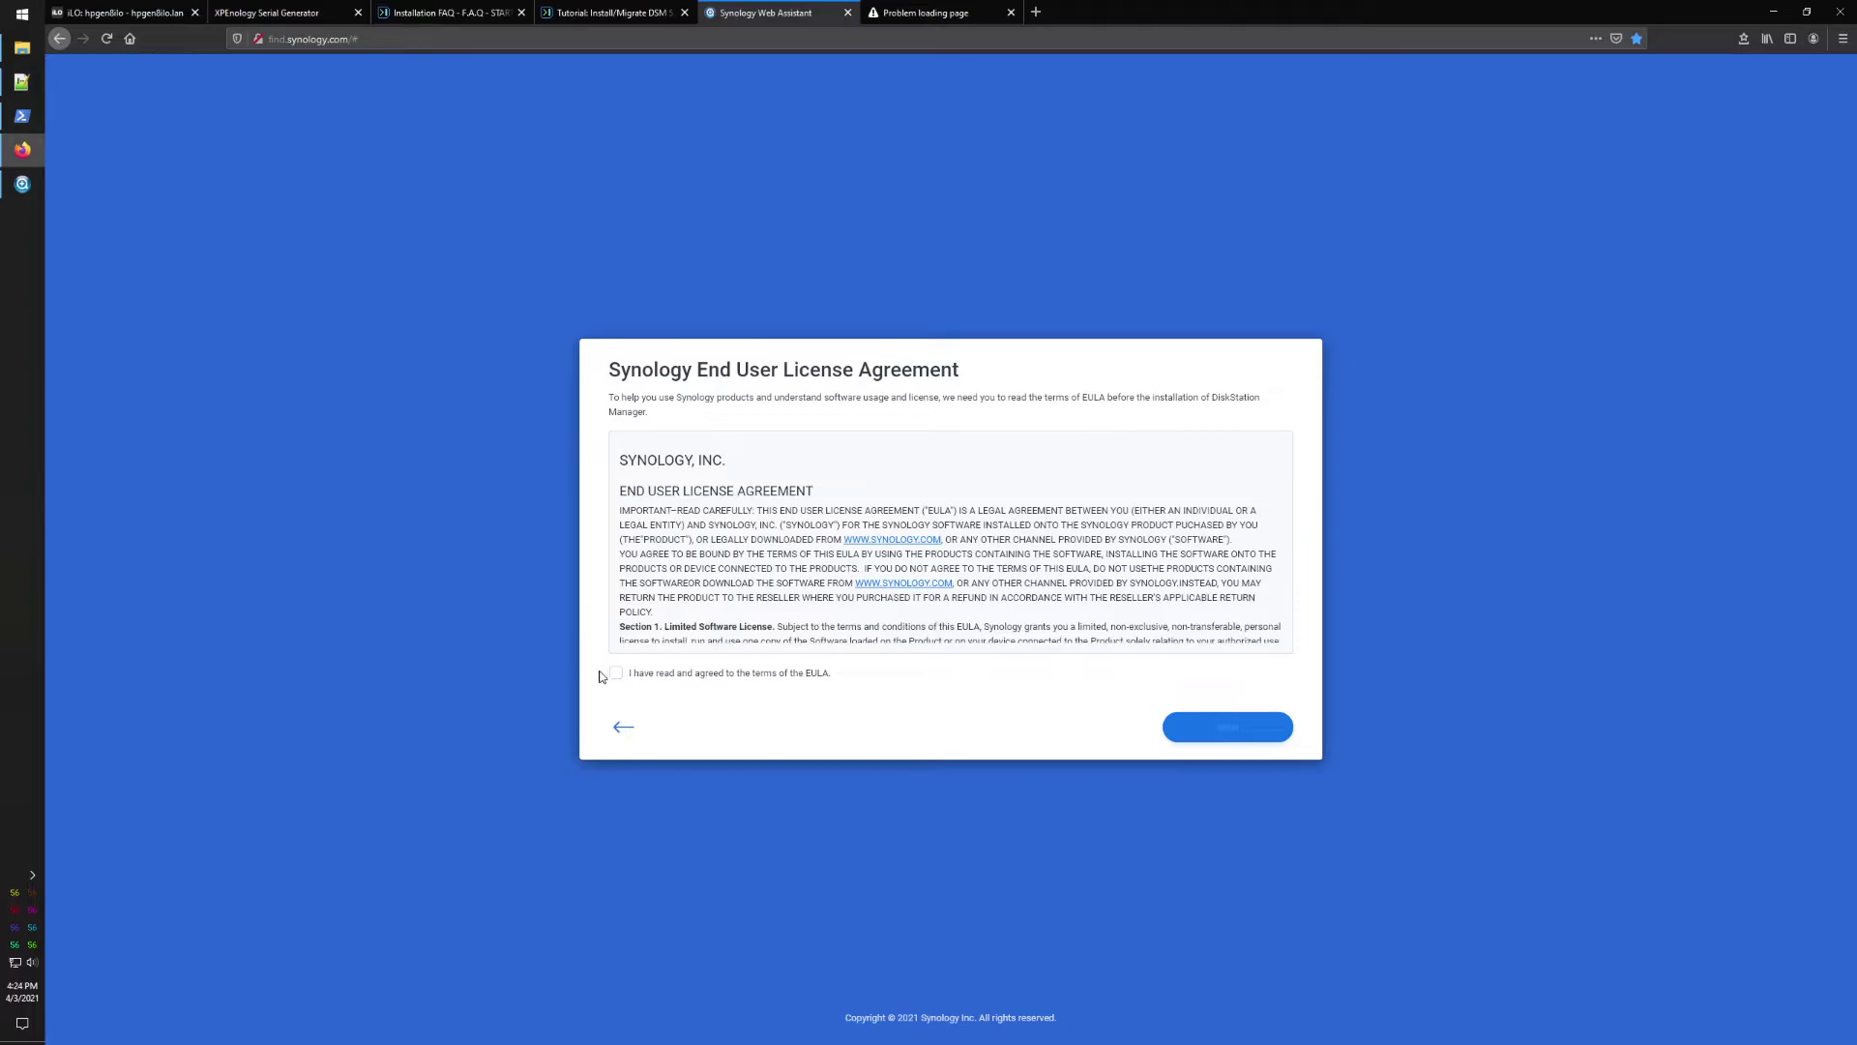
click(613, 674)
click(1221, 728)
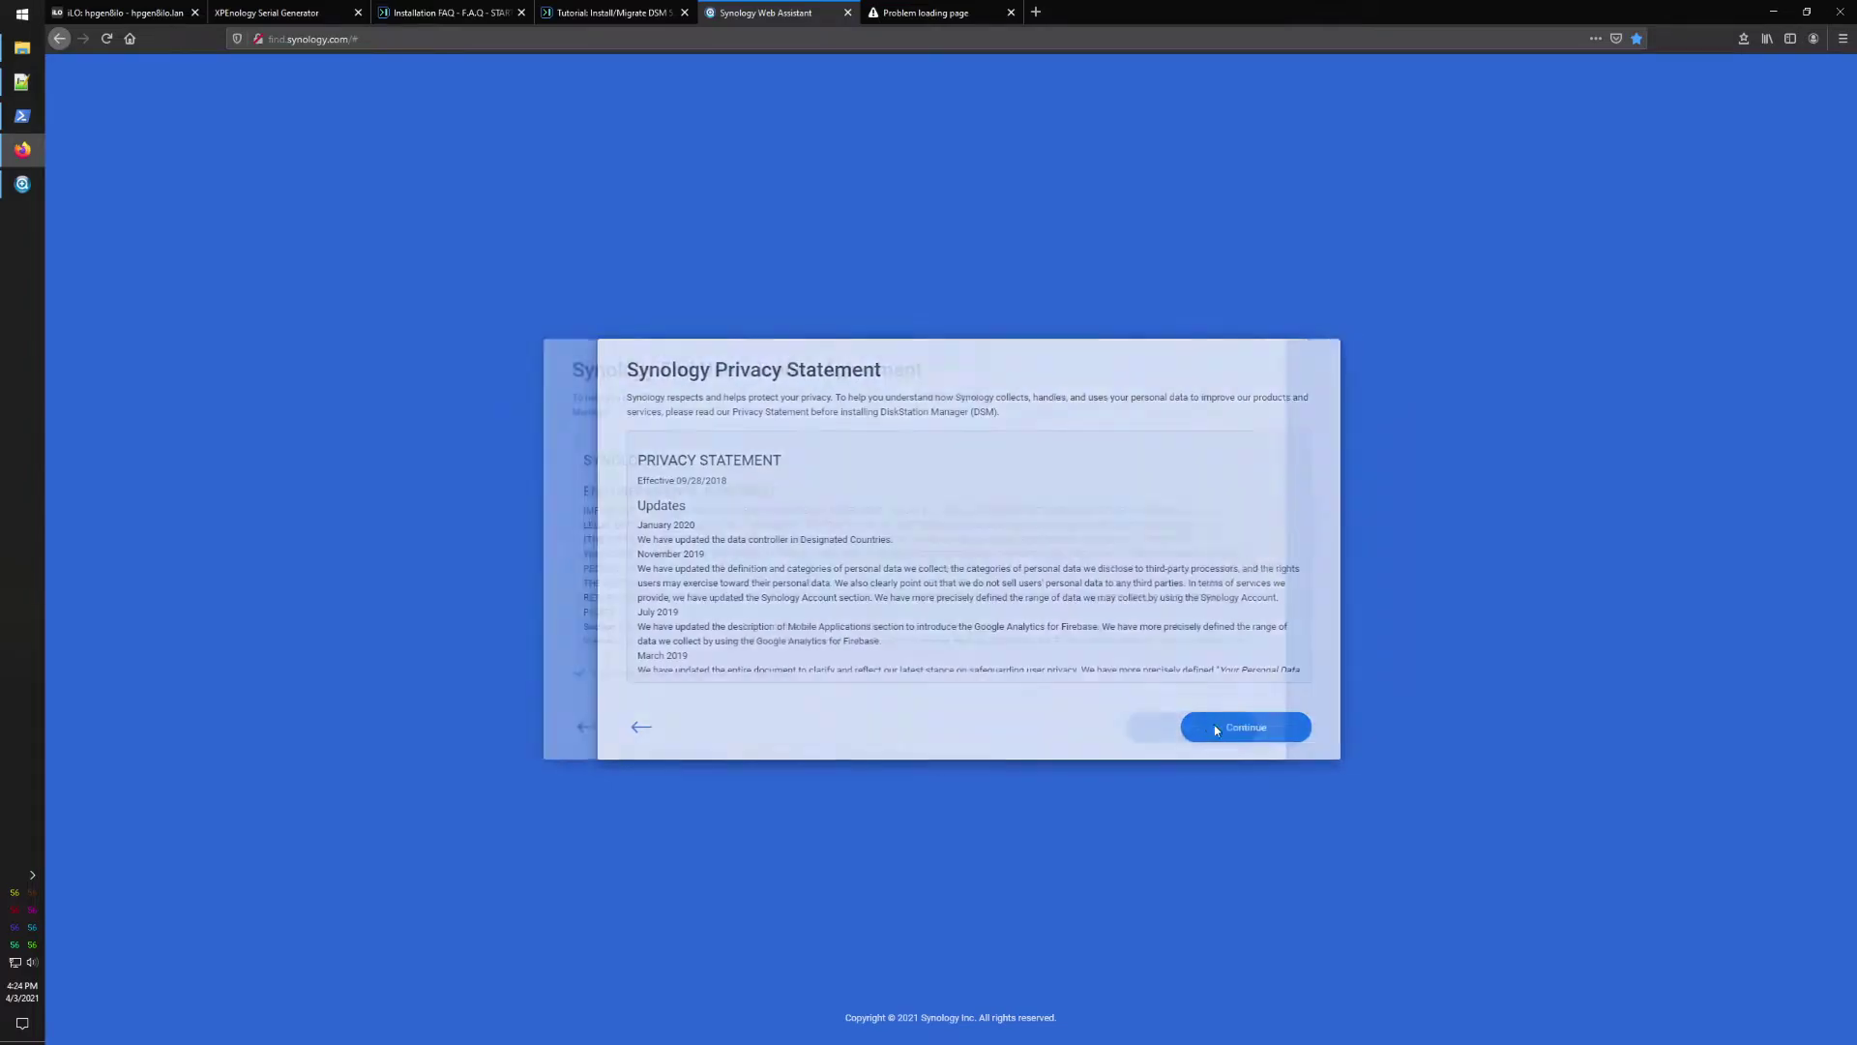
click(1234, 728)
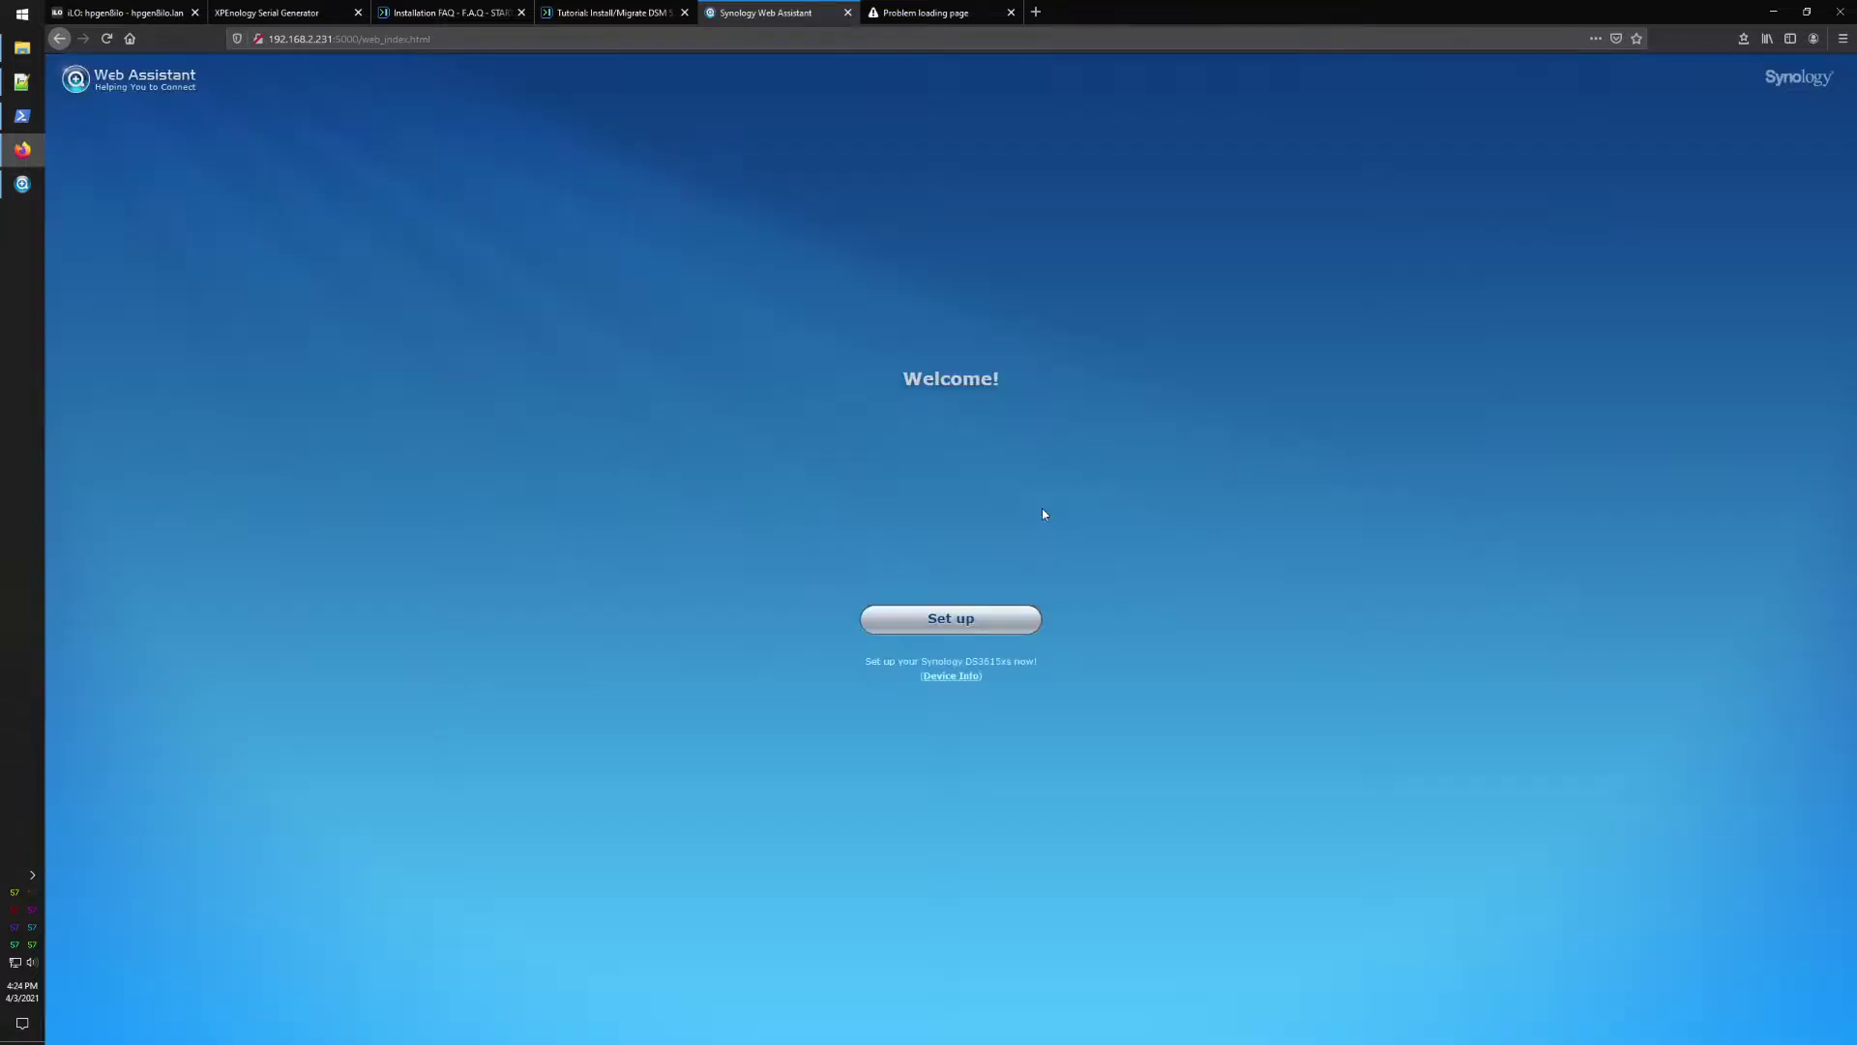
Step: Set up the DS3615xs with a manual DSM install using C:\Downloads\DSM_DS3615xs_25426.pat
click(981, 632)
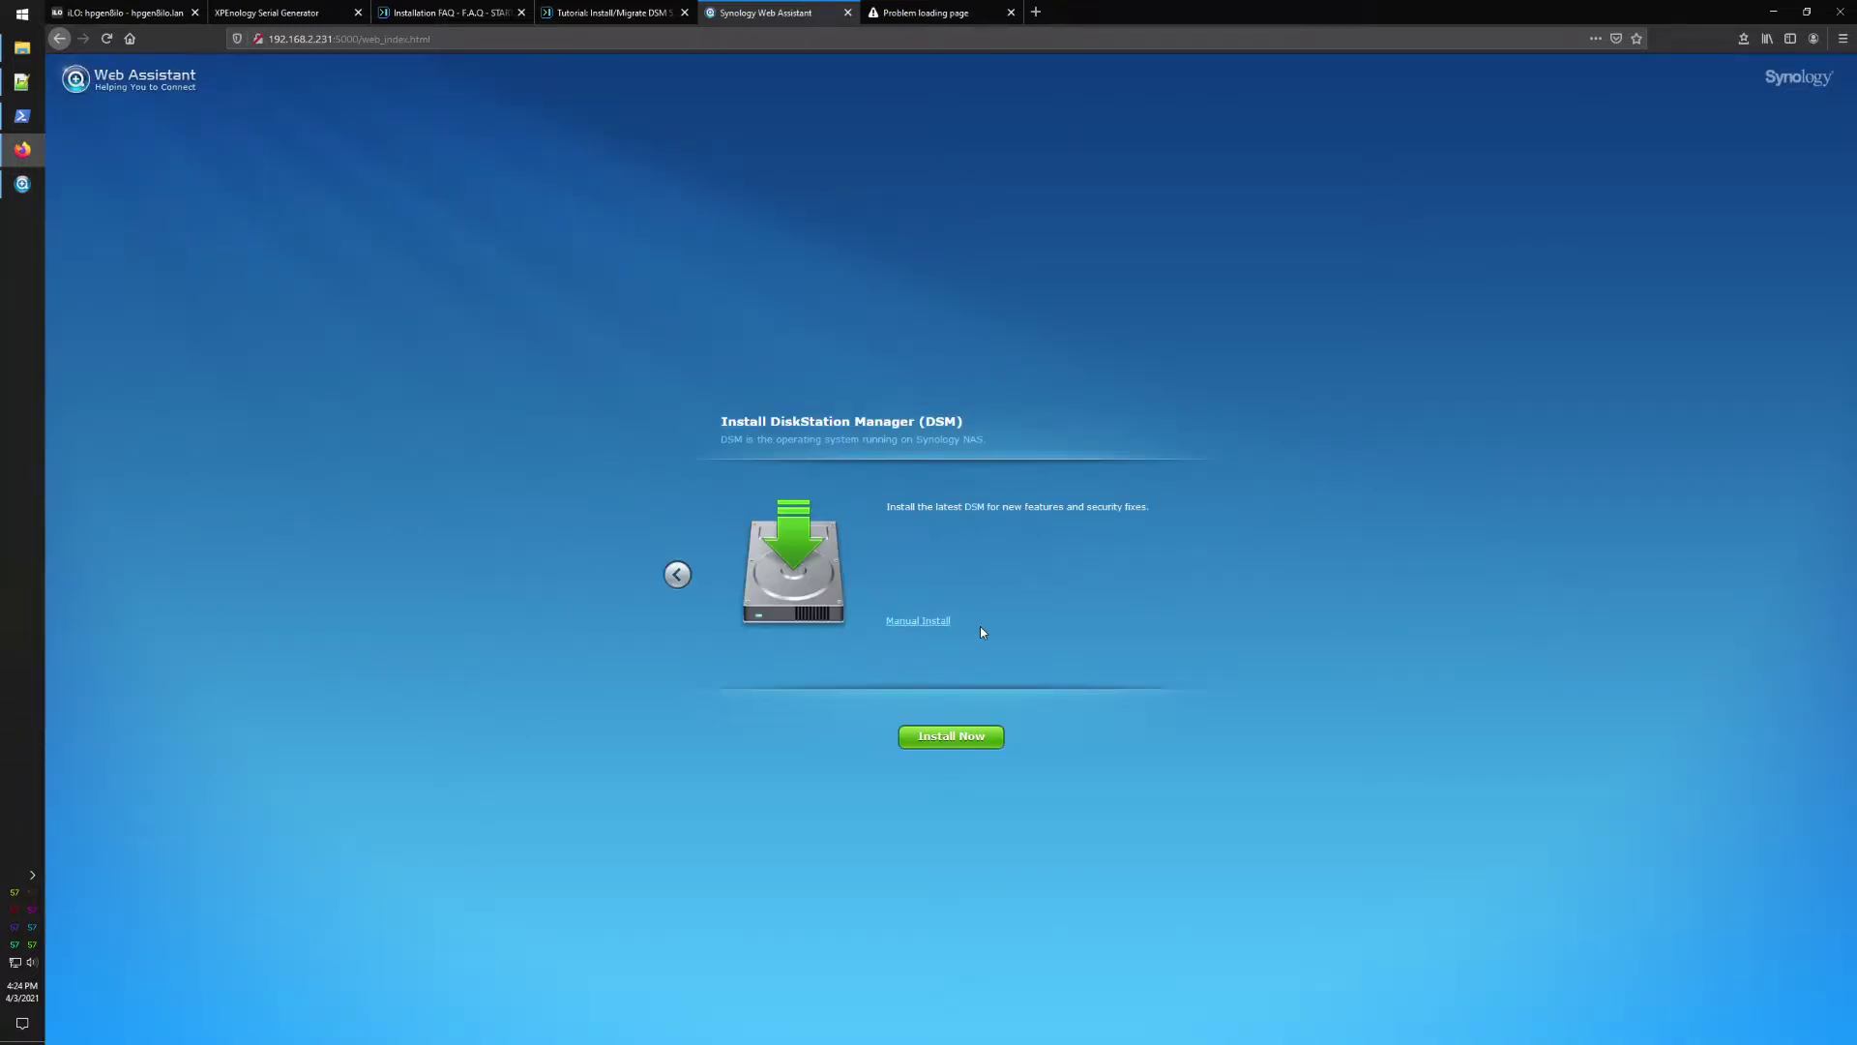
click(931, 624)
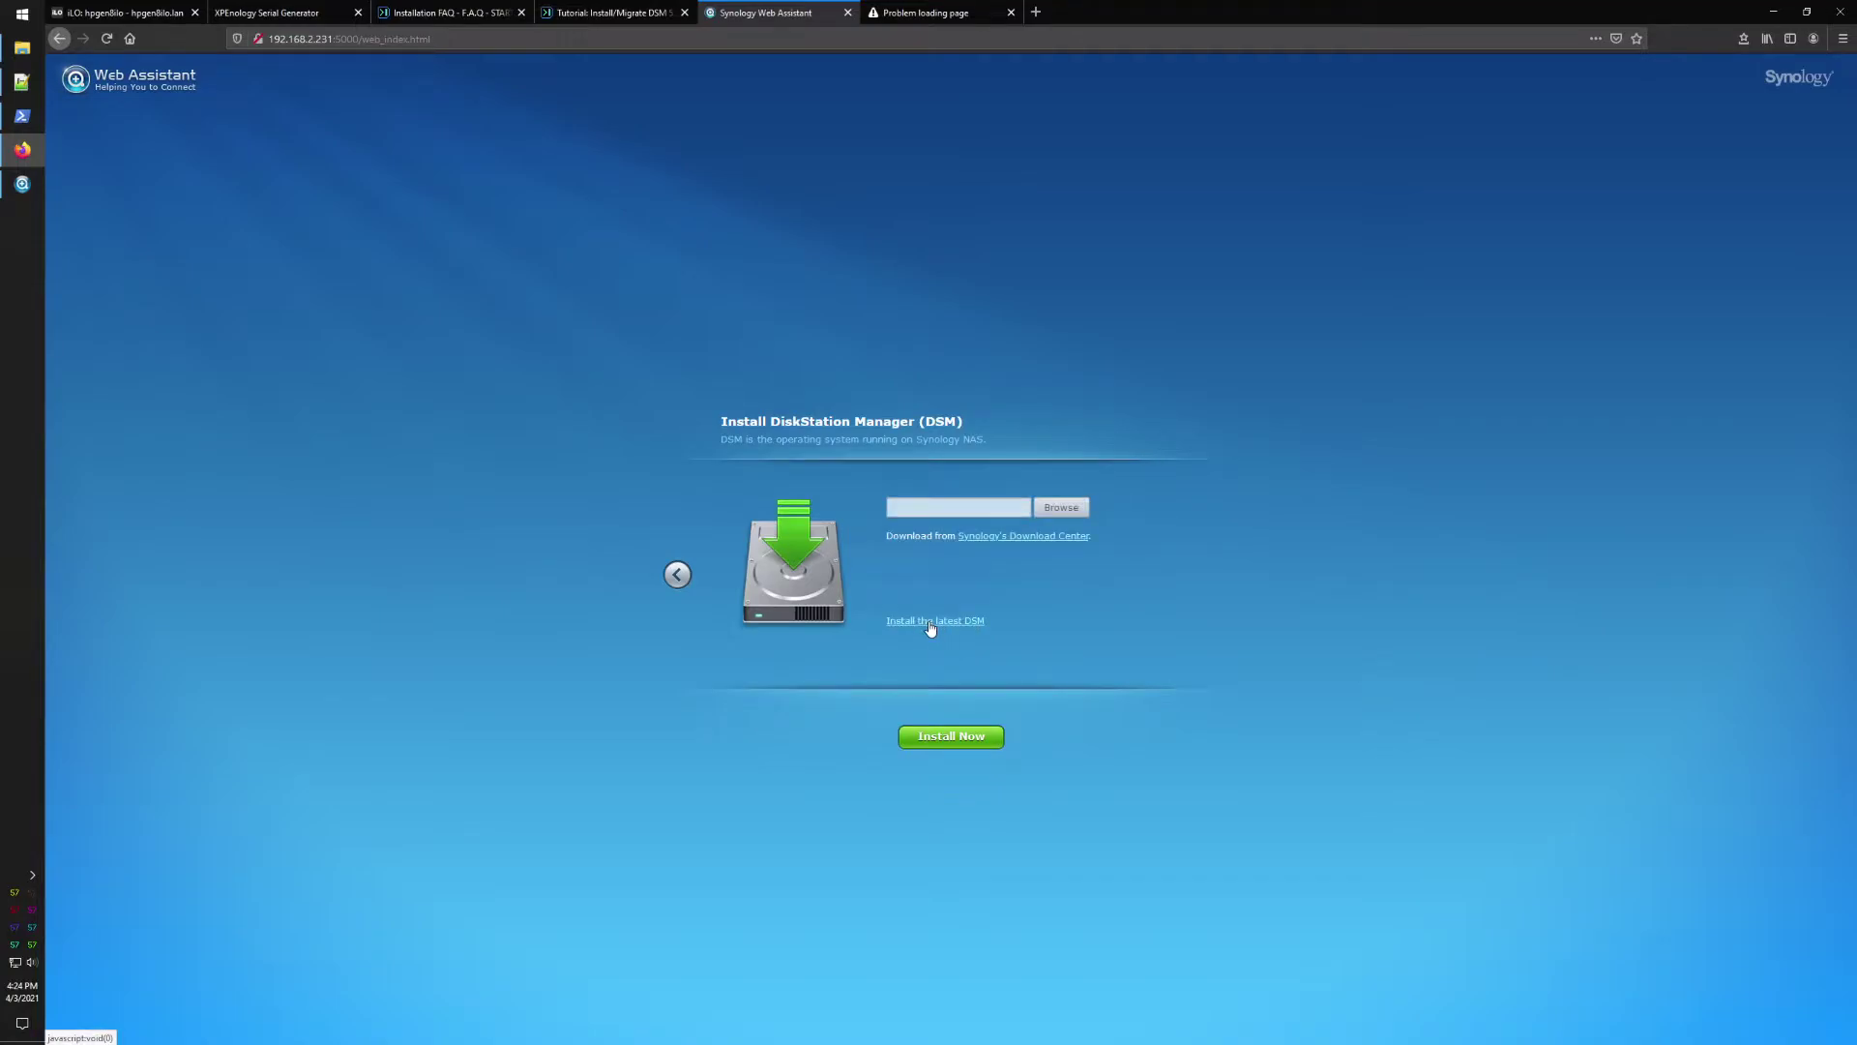
click(1061, 510)
click(101, 144)
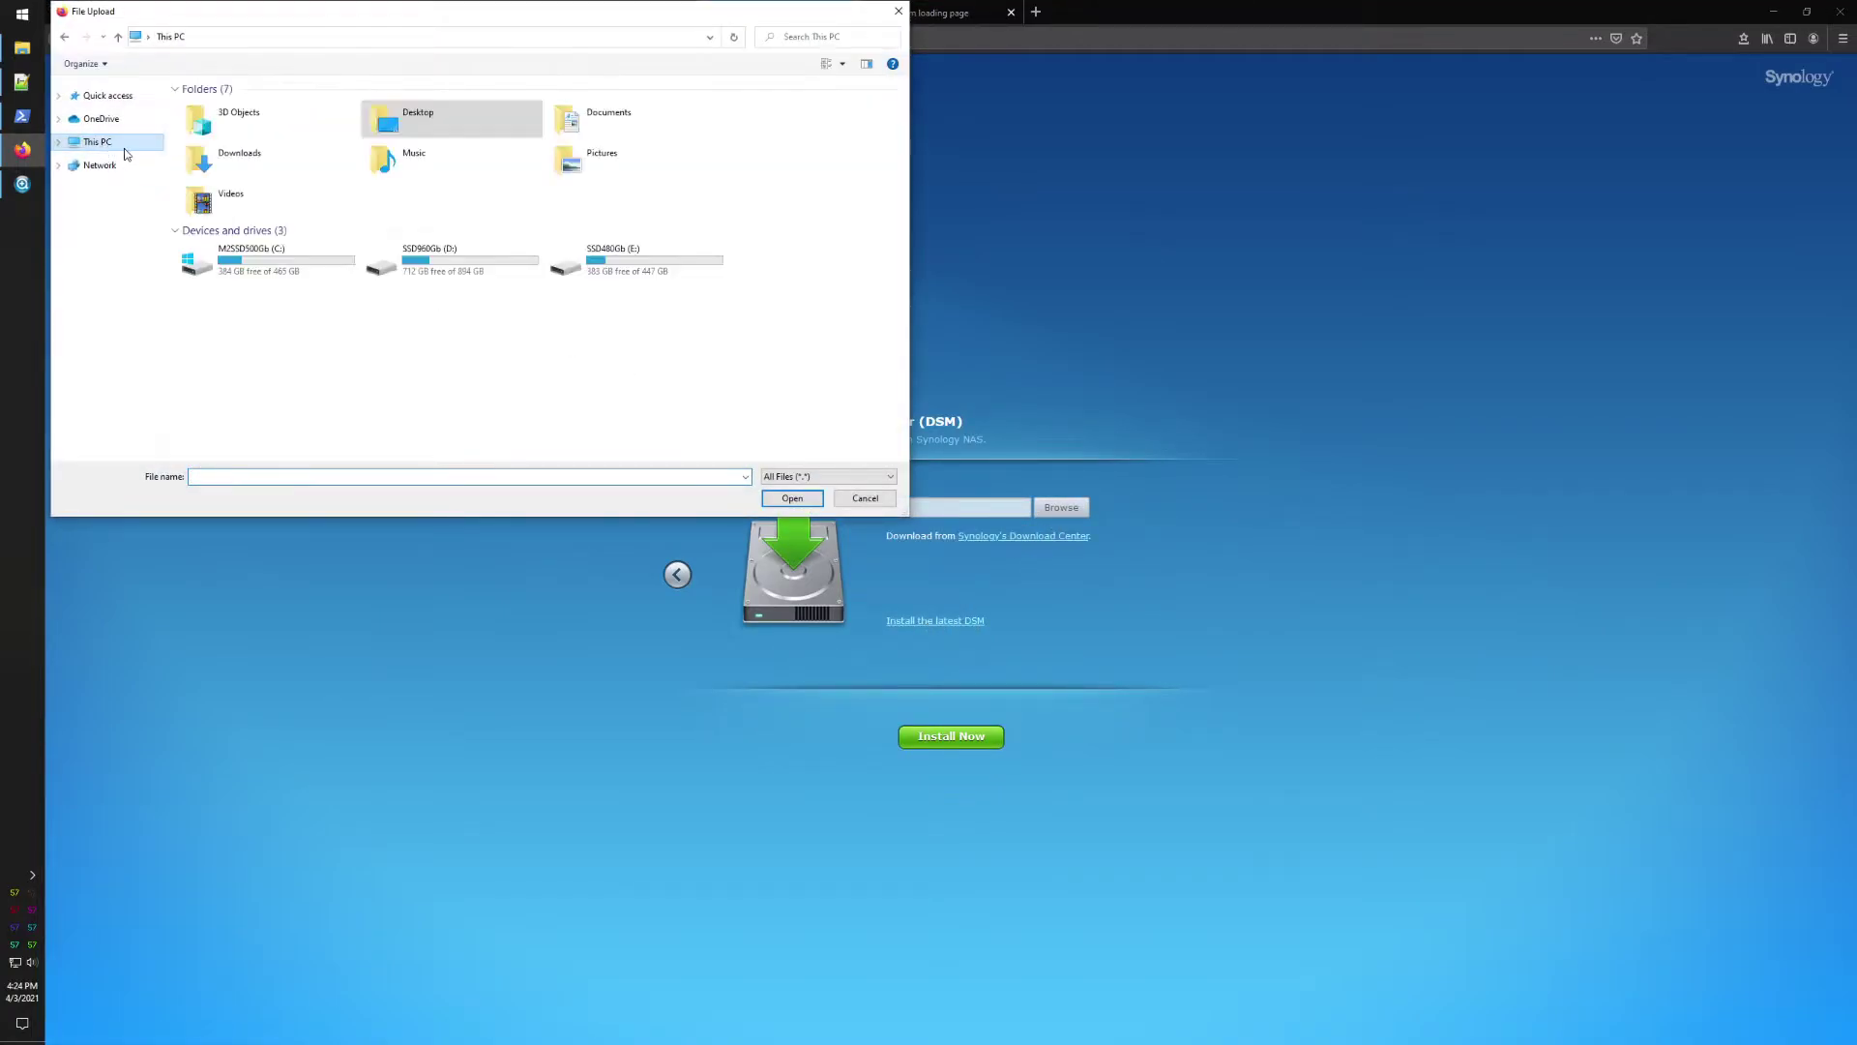
double_click(262, 256)
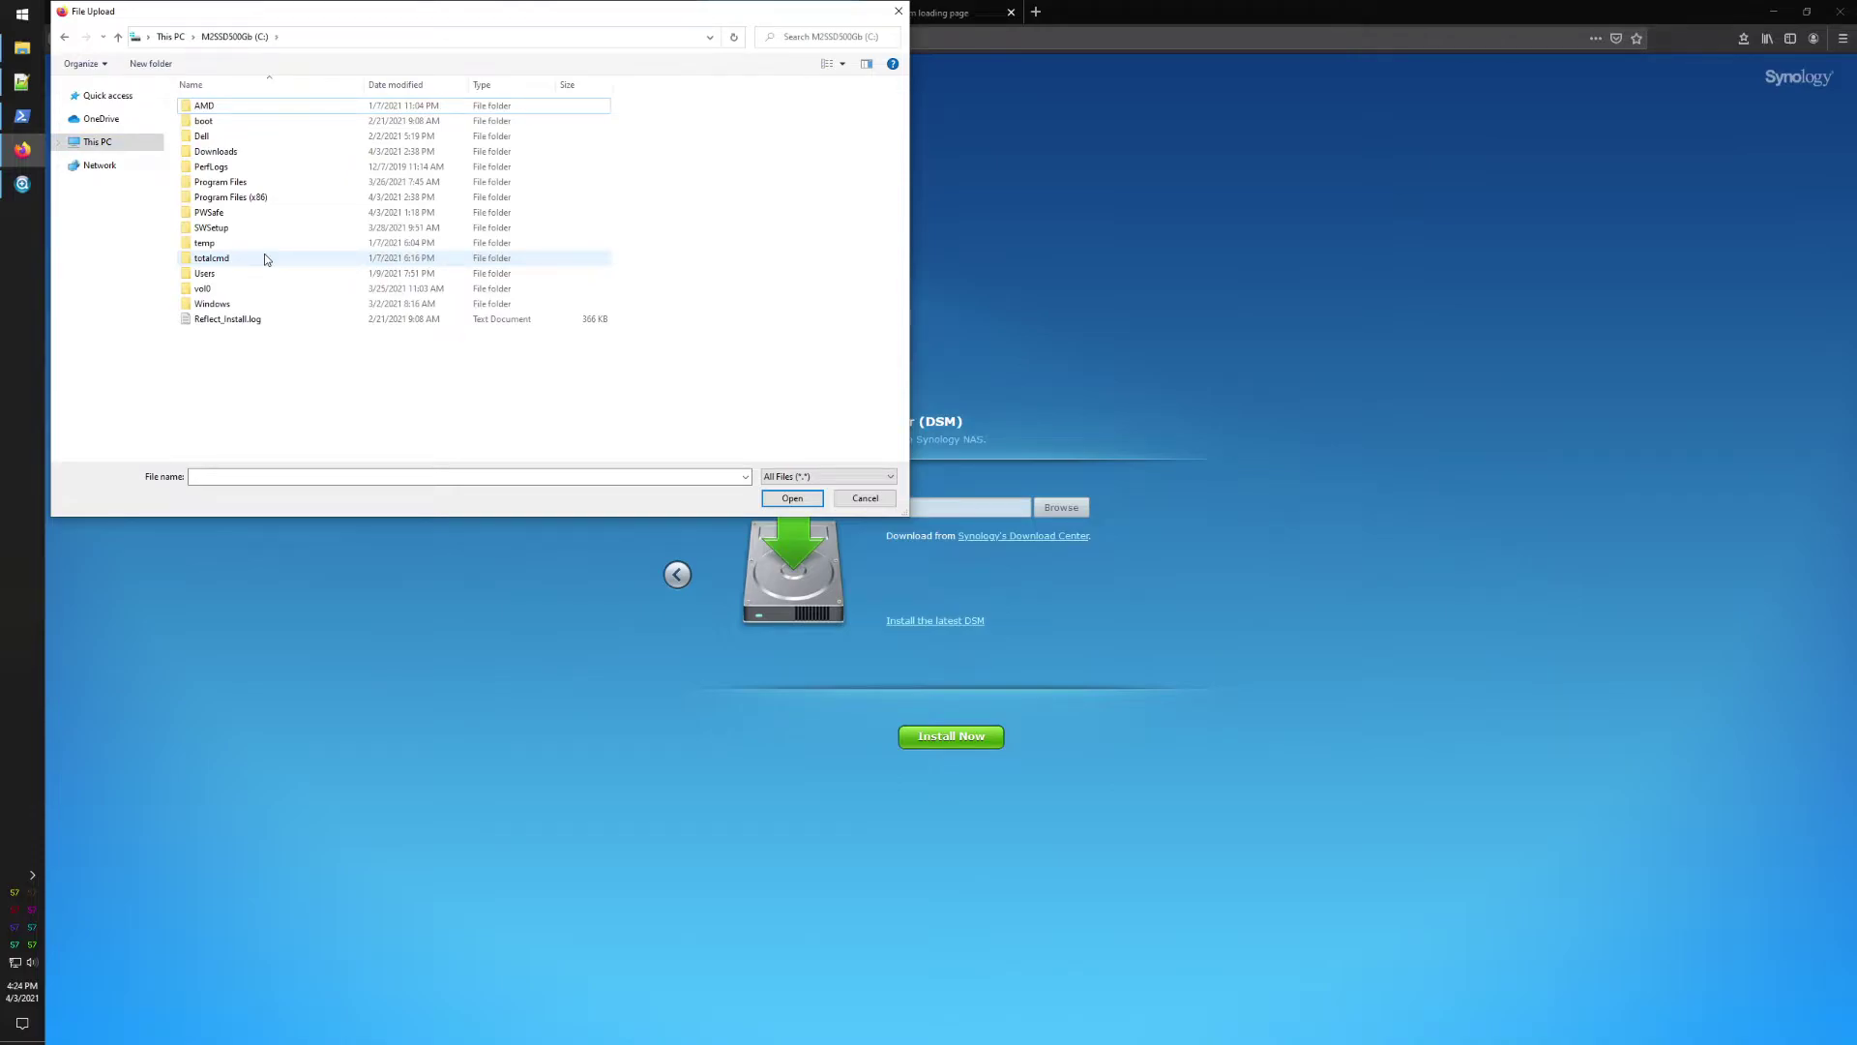
double_click(219, 153)
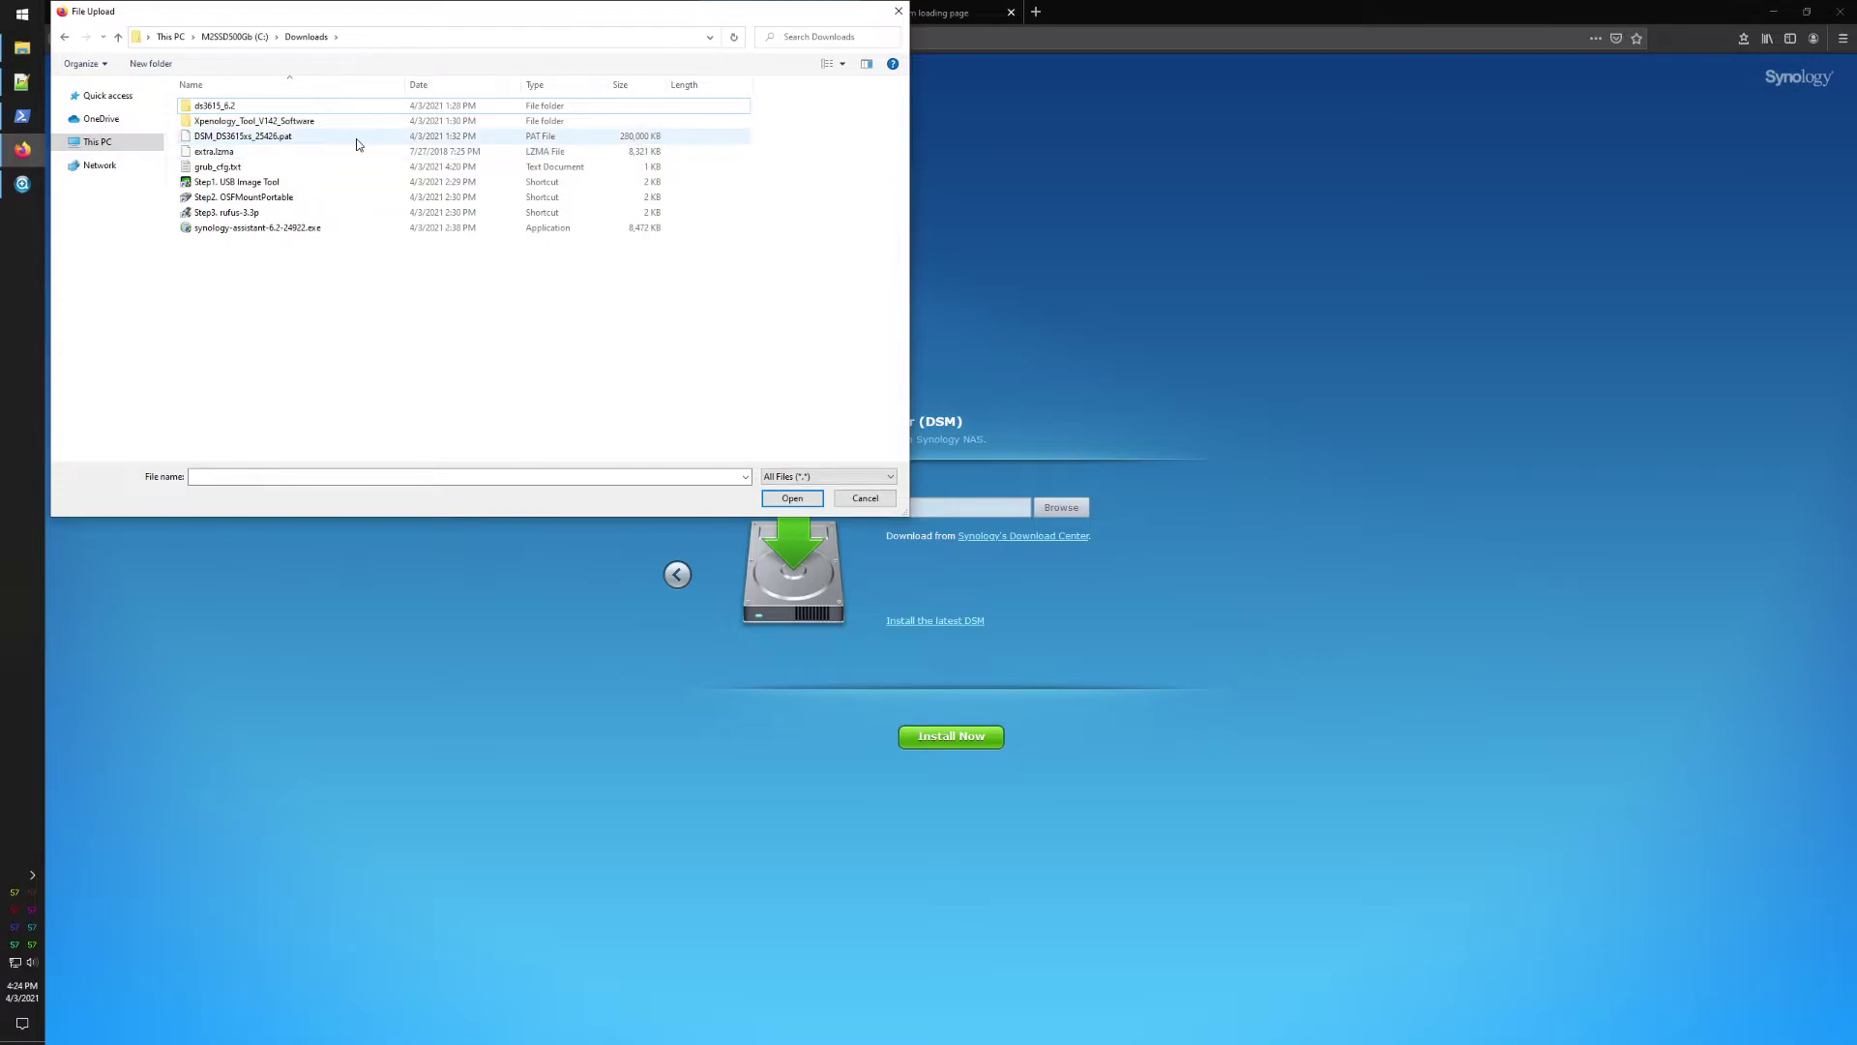
double_click(313, 139)
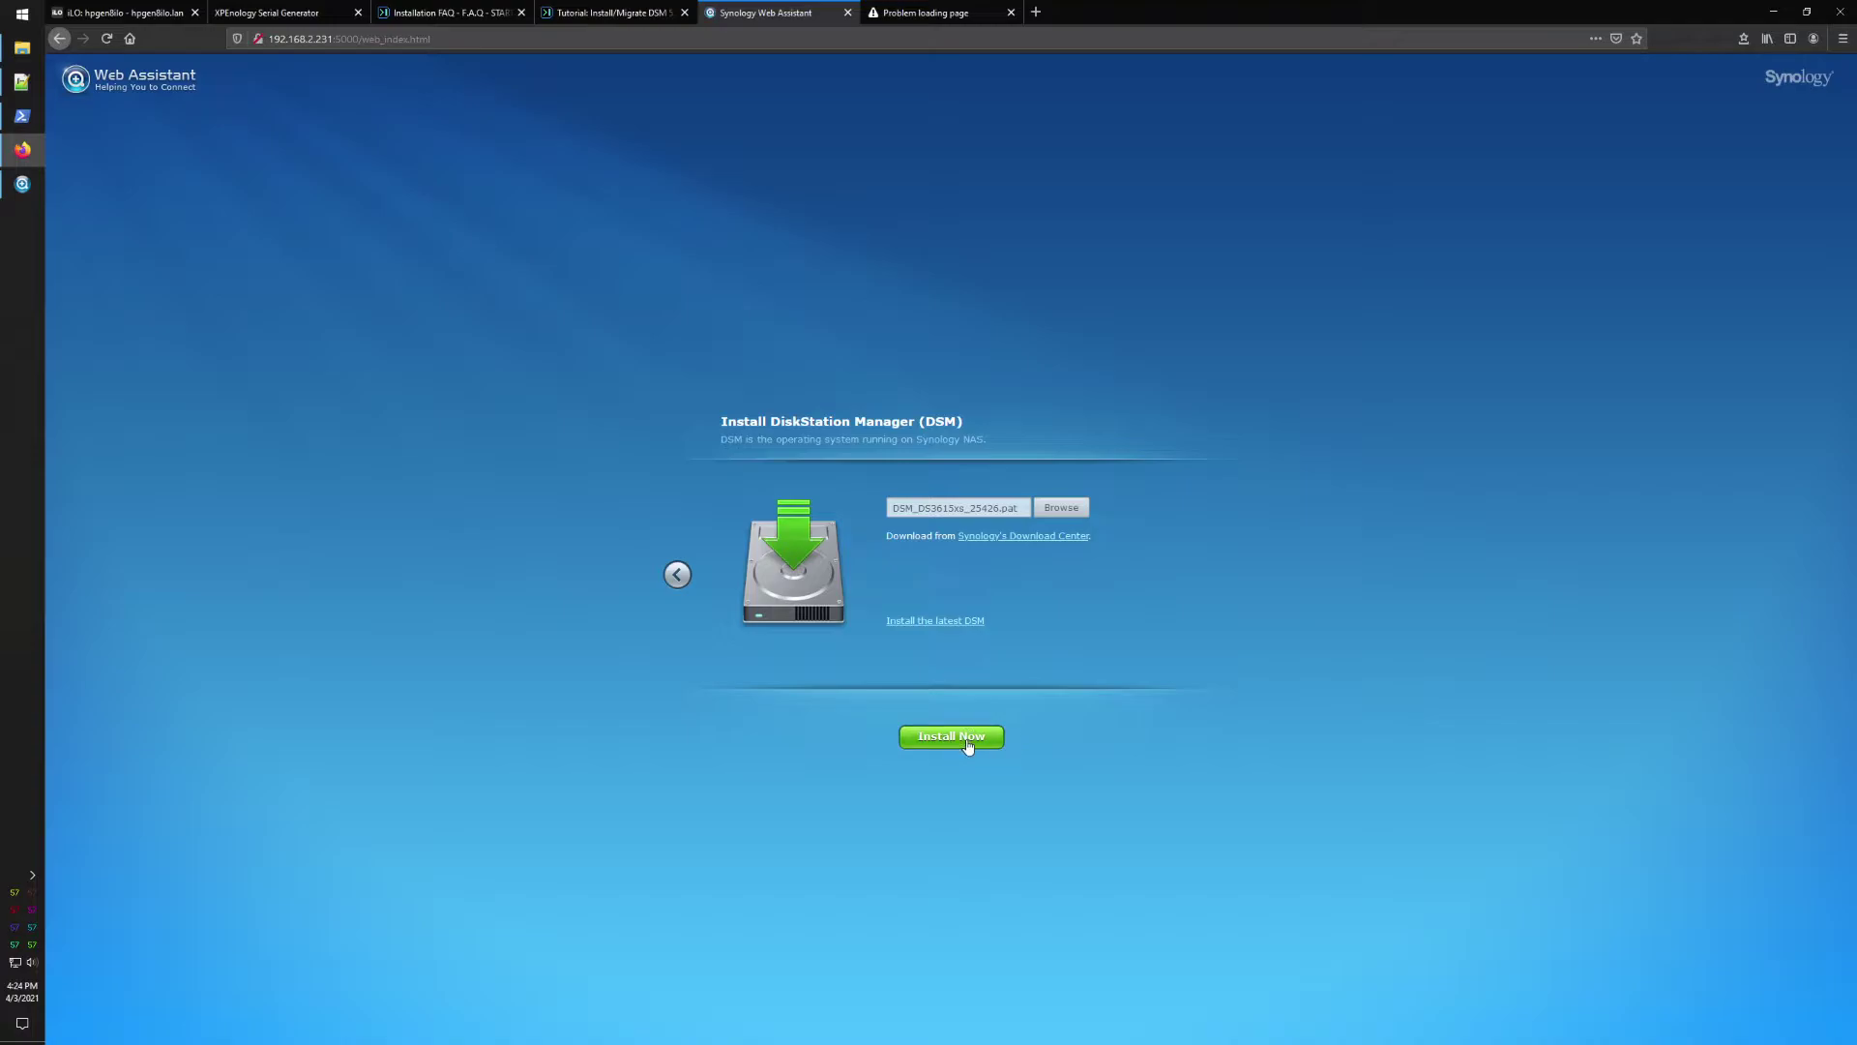
Step: Install DSM now, acknowledging that all data on hard disk 1 will be erased
click(967, 746)
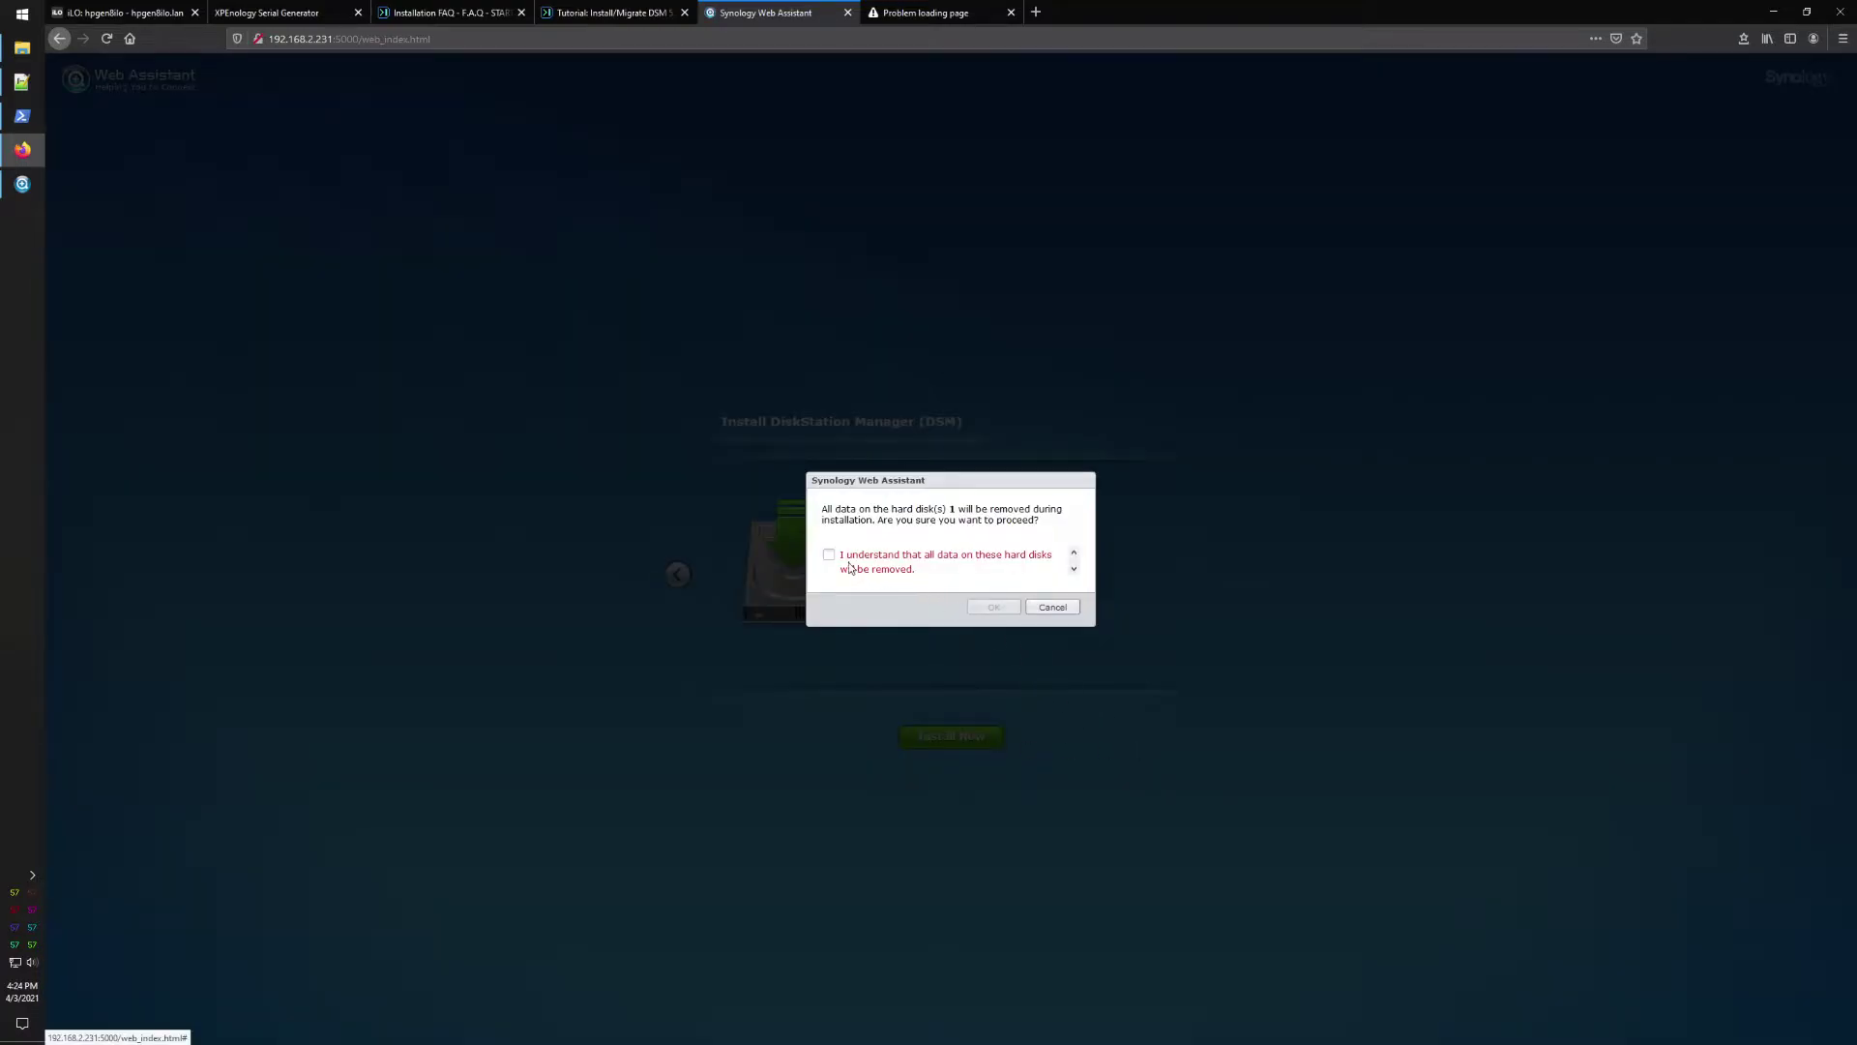
click(831, 556)
click(995, 606)
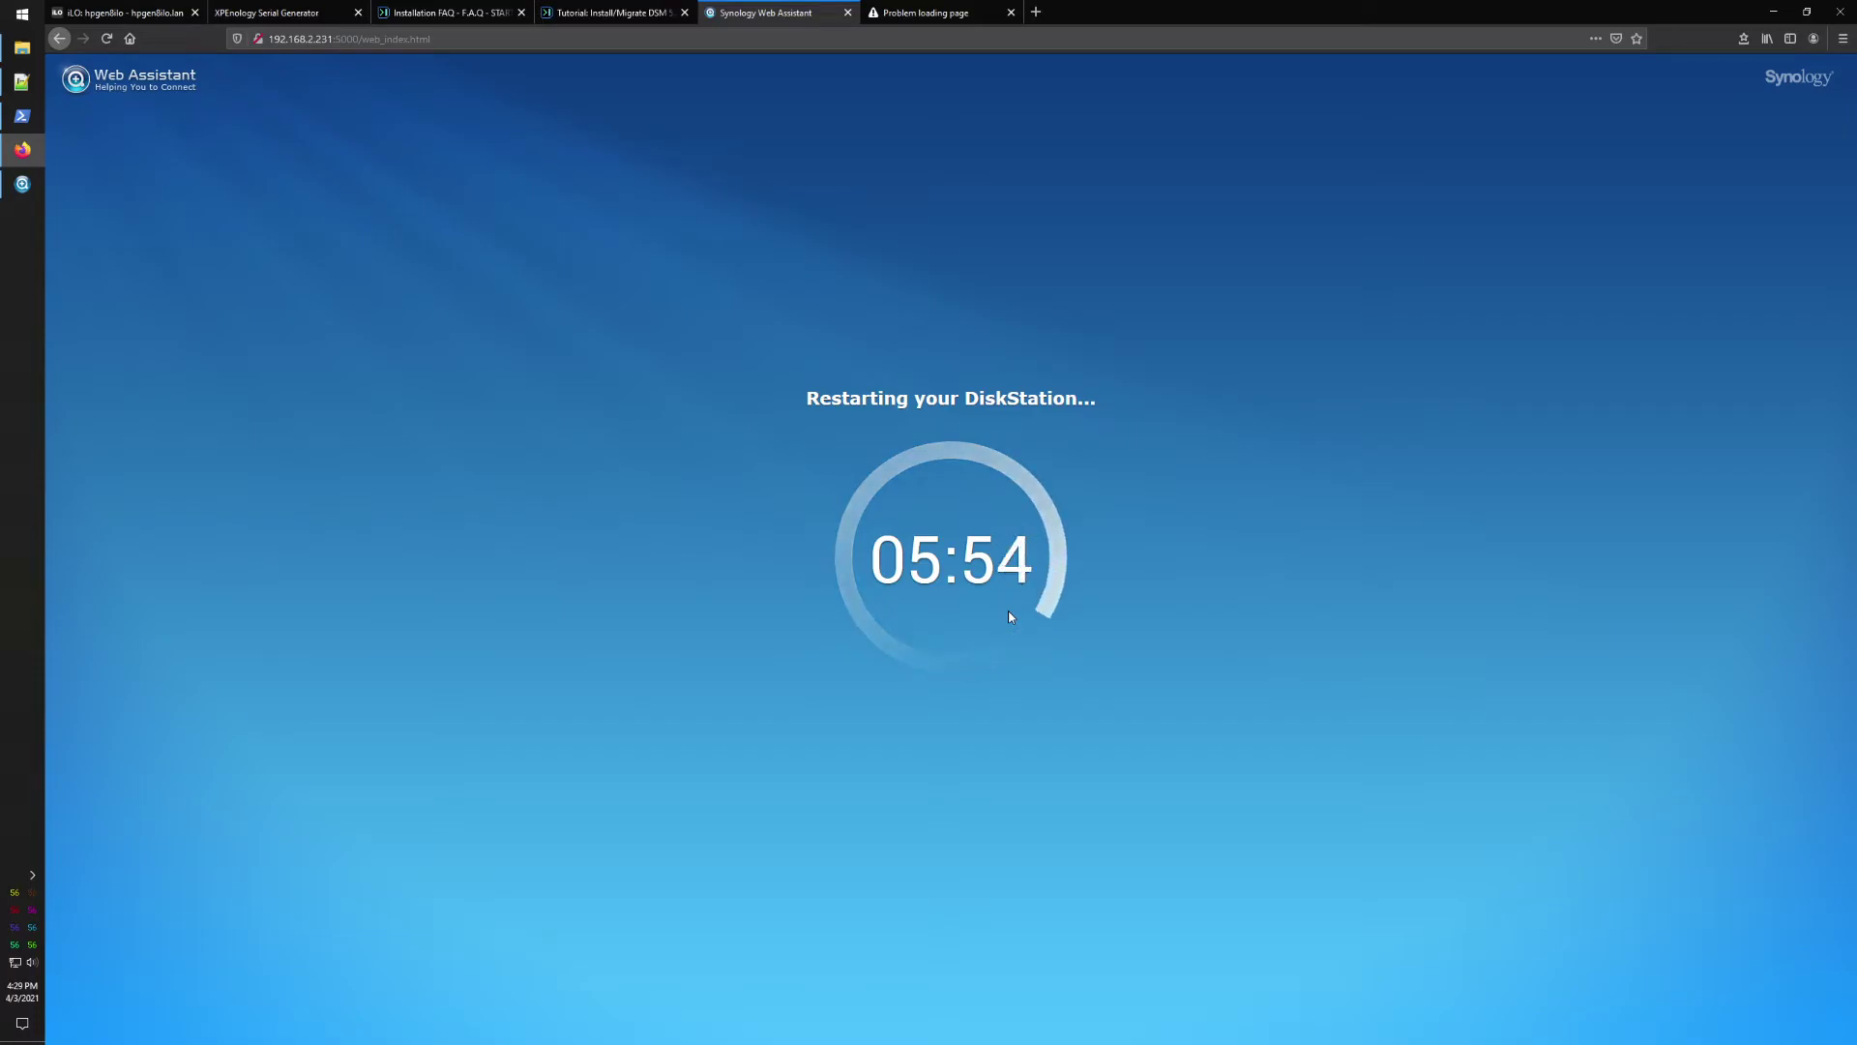
Step: Bring the PowerShell ping results up beside the DiskStation restart countdown
click(21, 115)
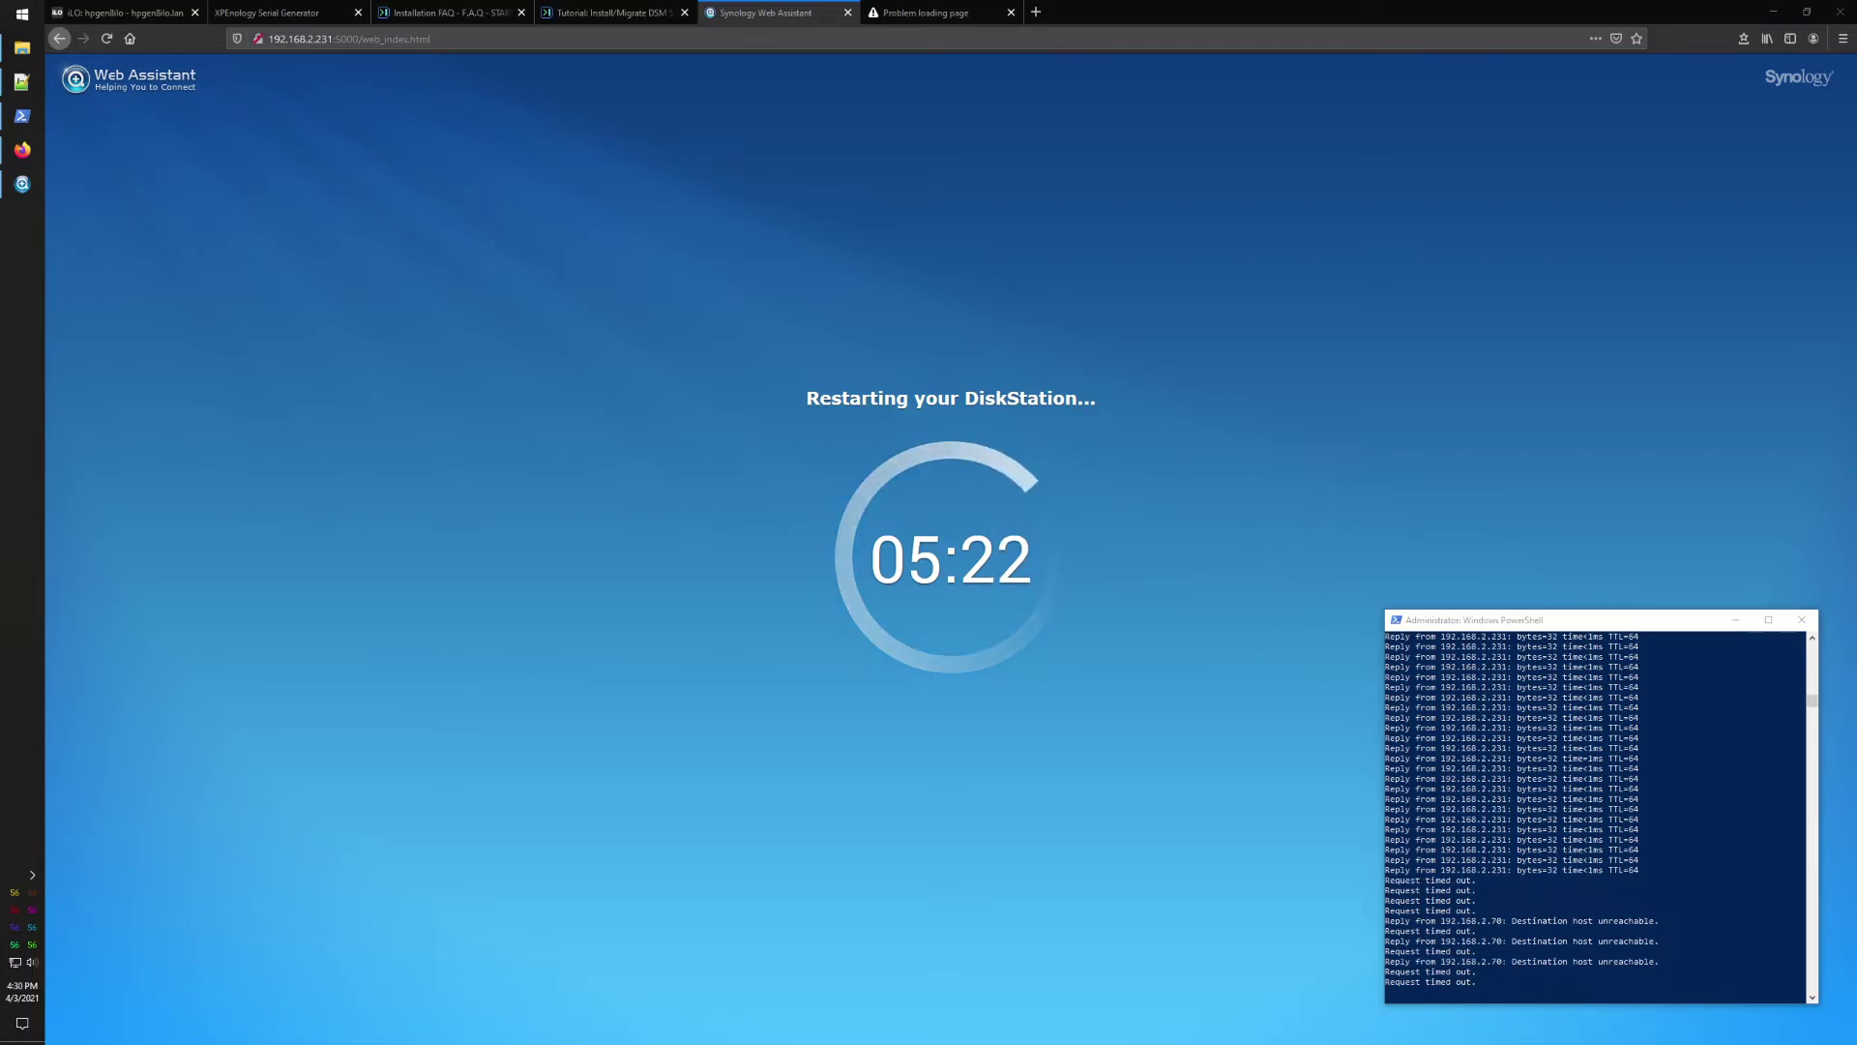
Step: Monitor the ping to 192.168.2.231, checking the iLO console and countdown, until replies return
click(1514, 627)
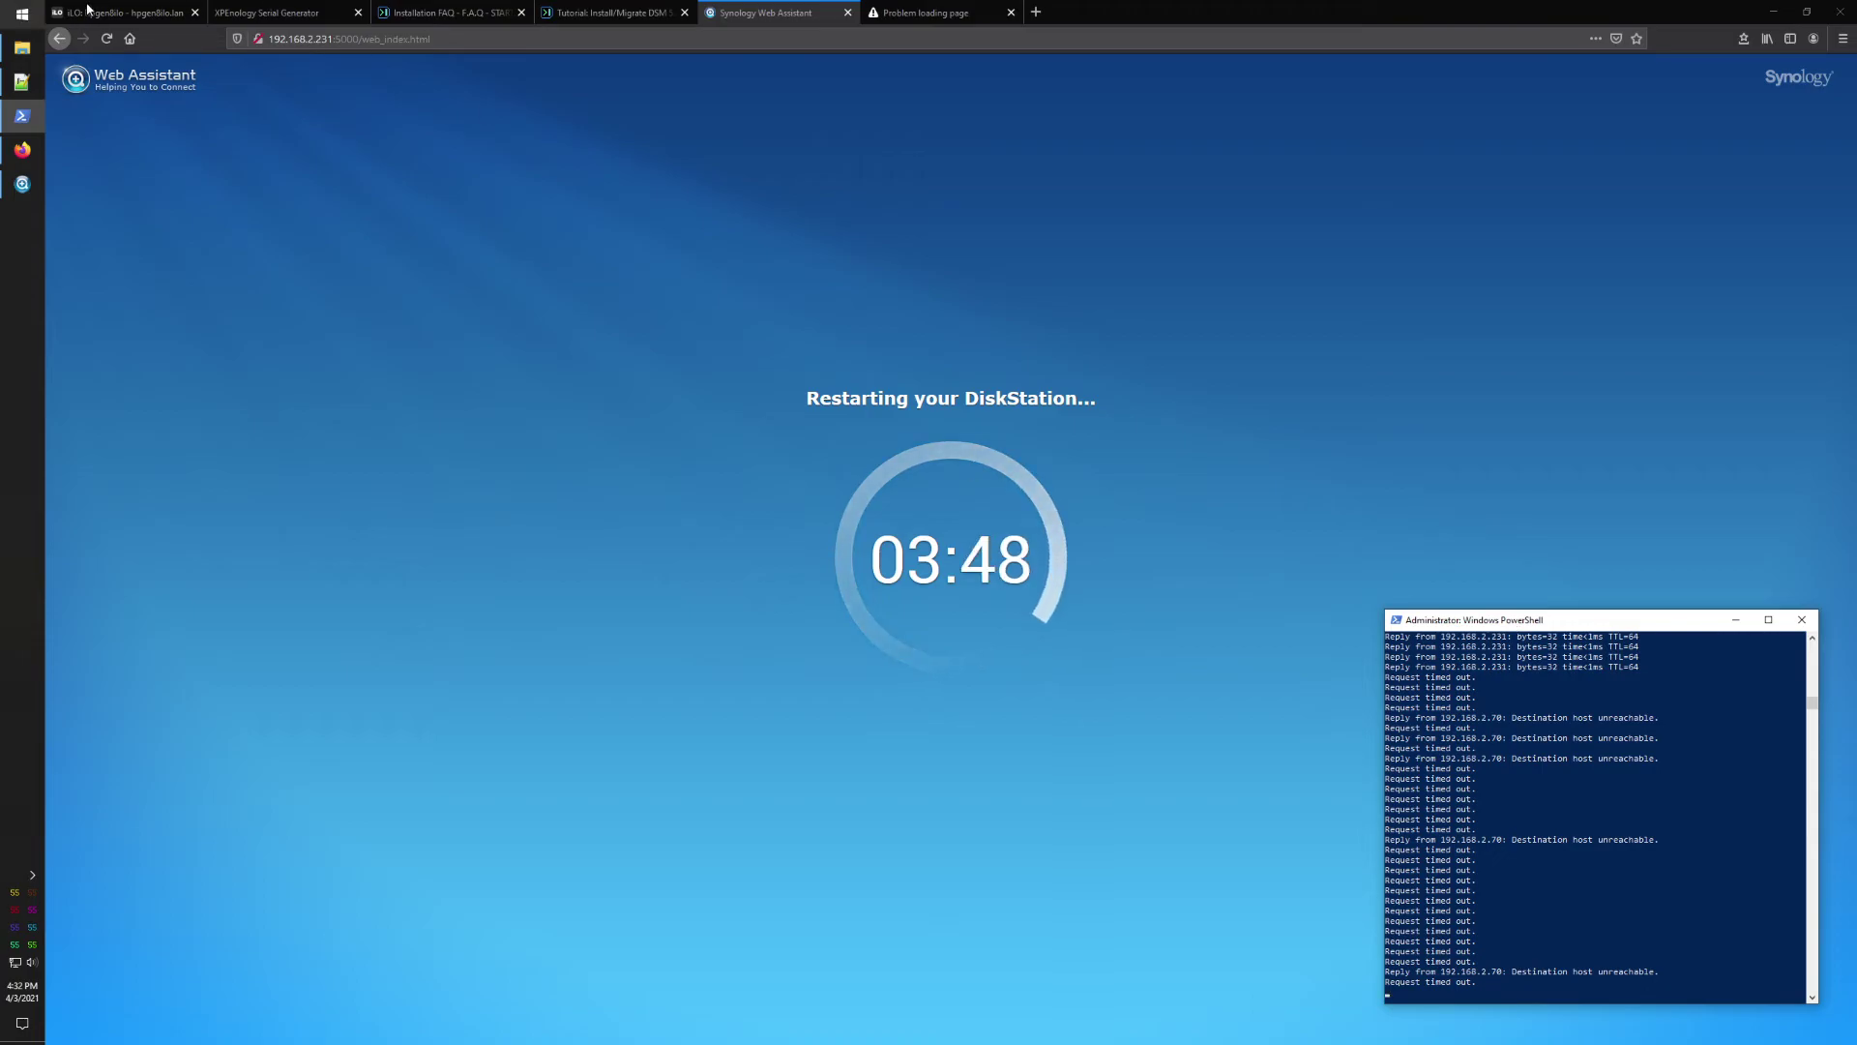
click(124, 10)
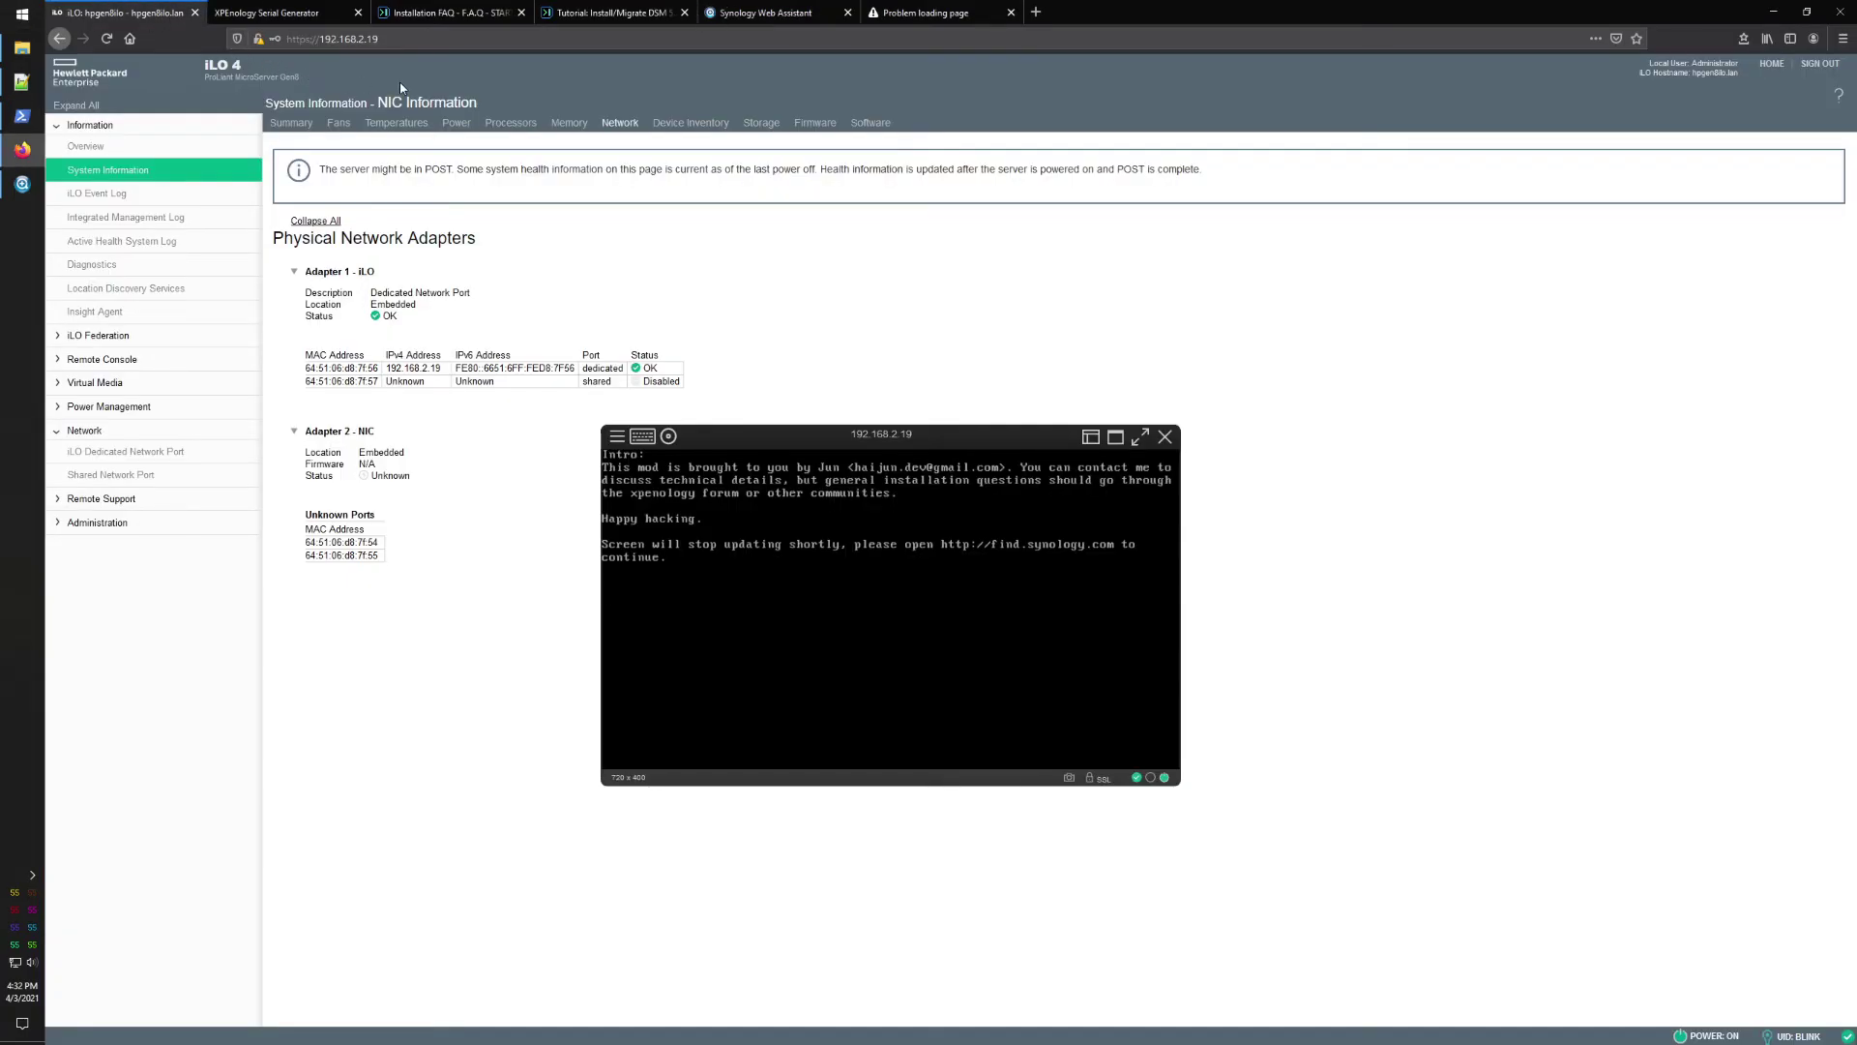
click(764, 12)
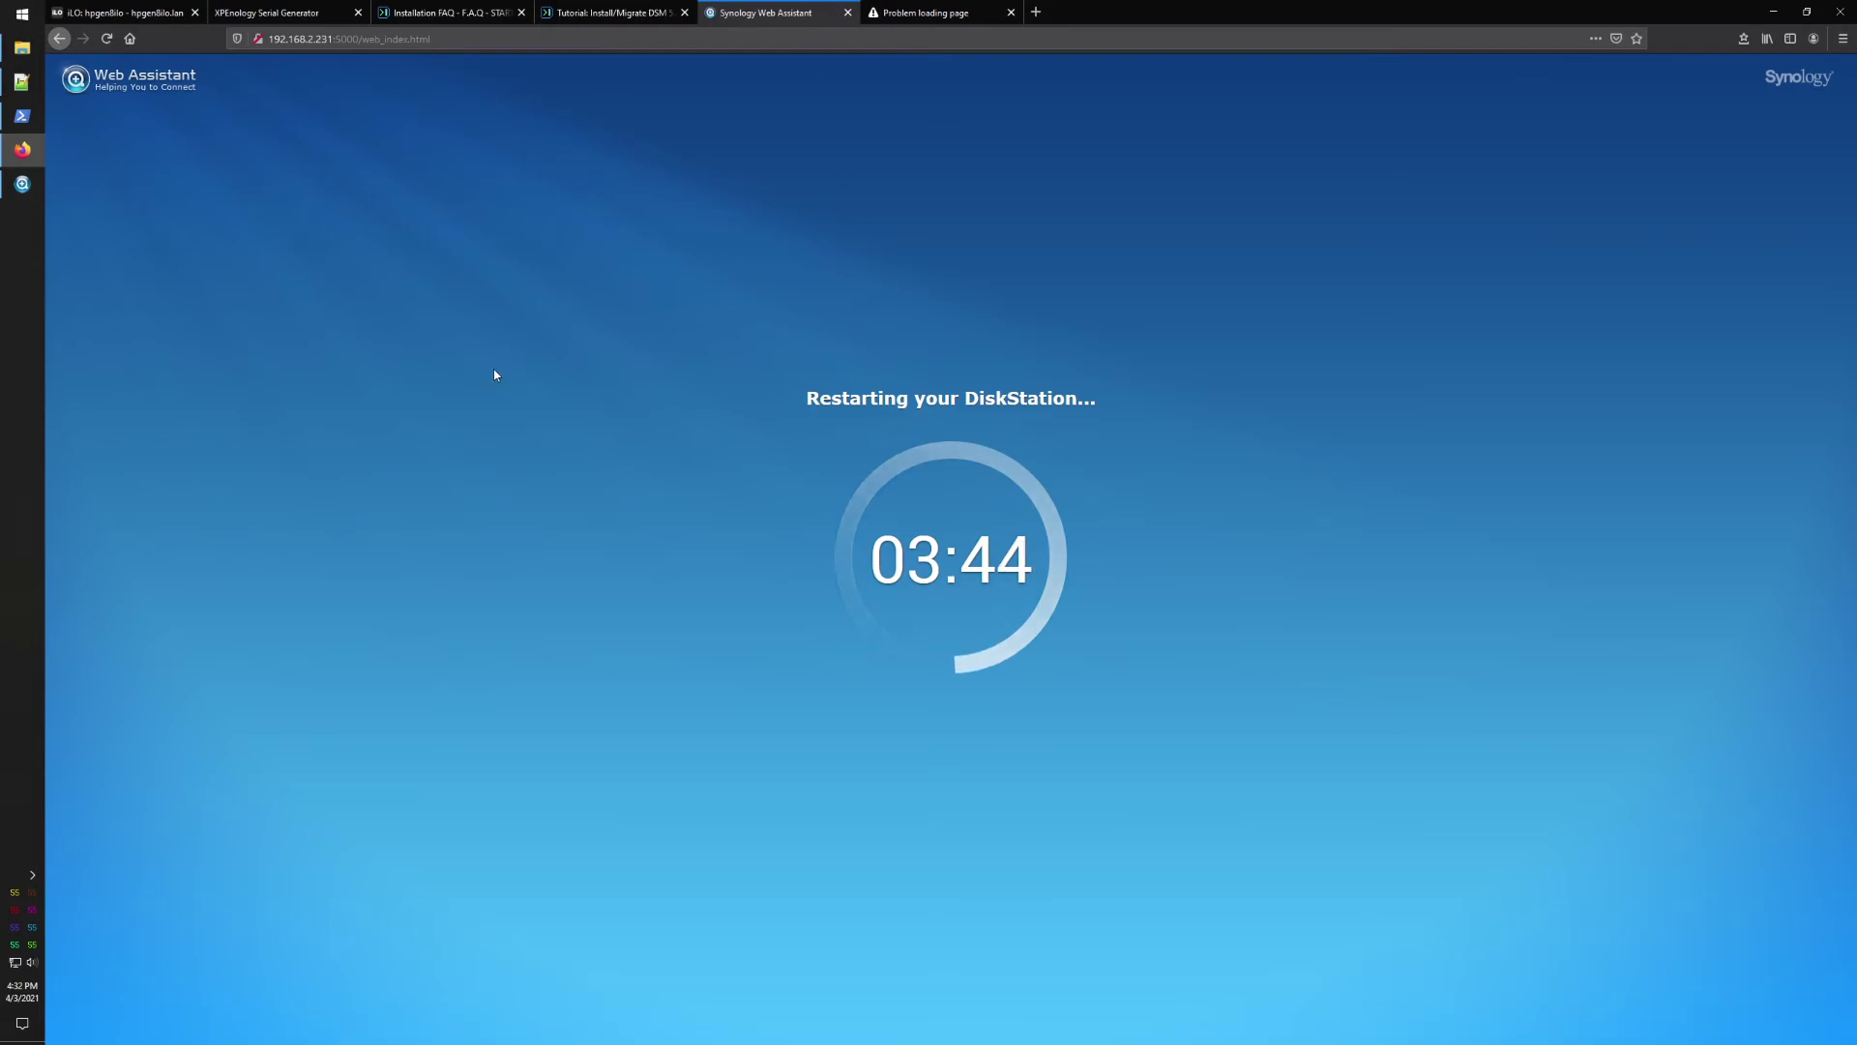
click(22, 115)
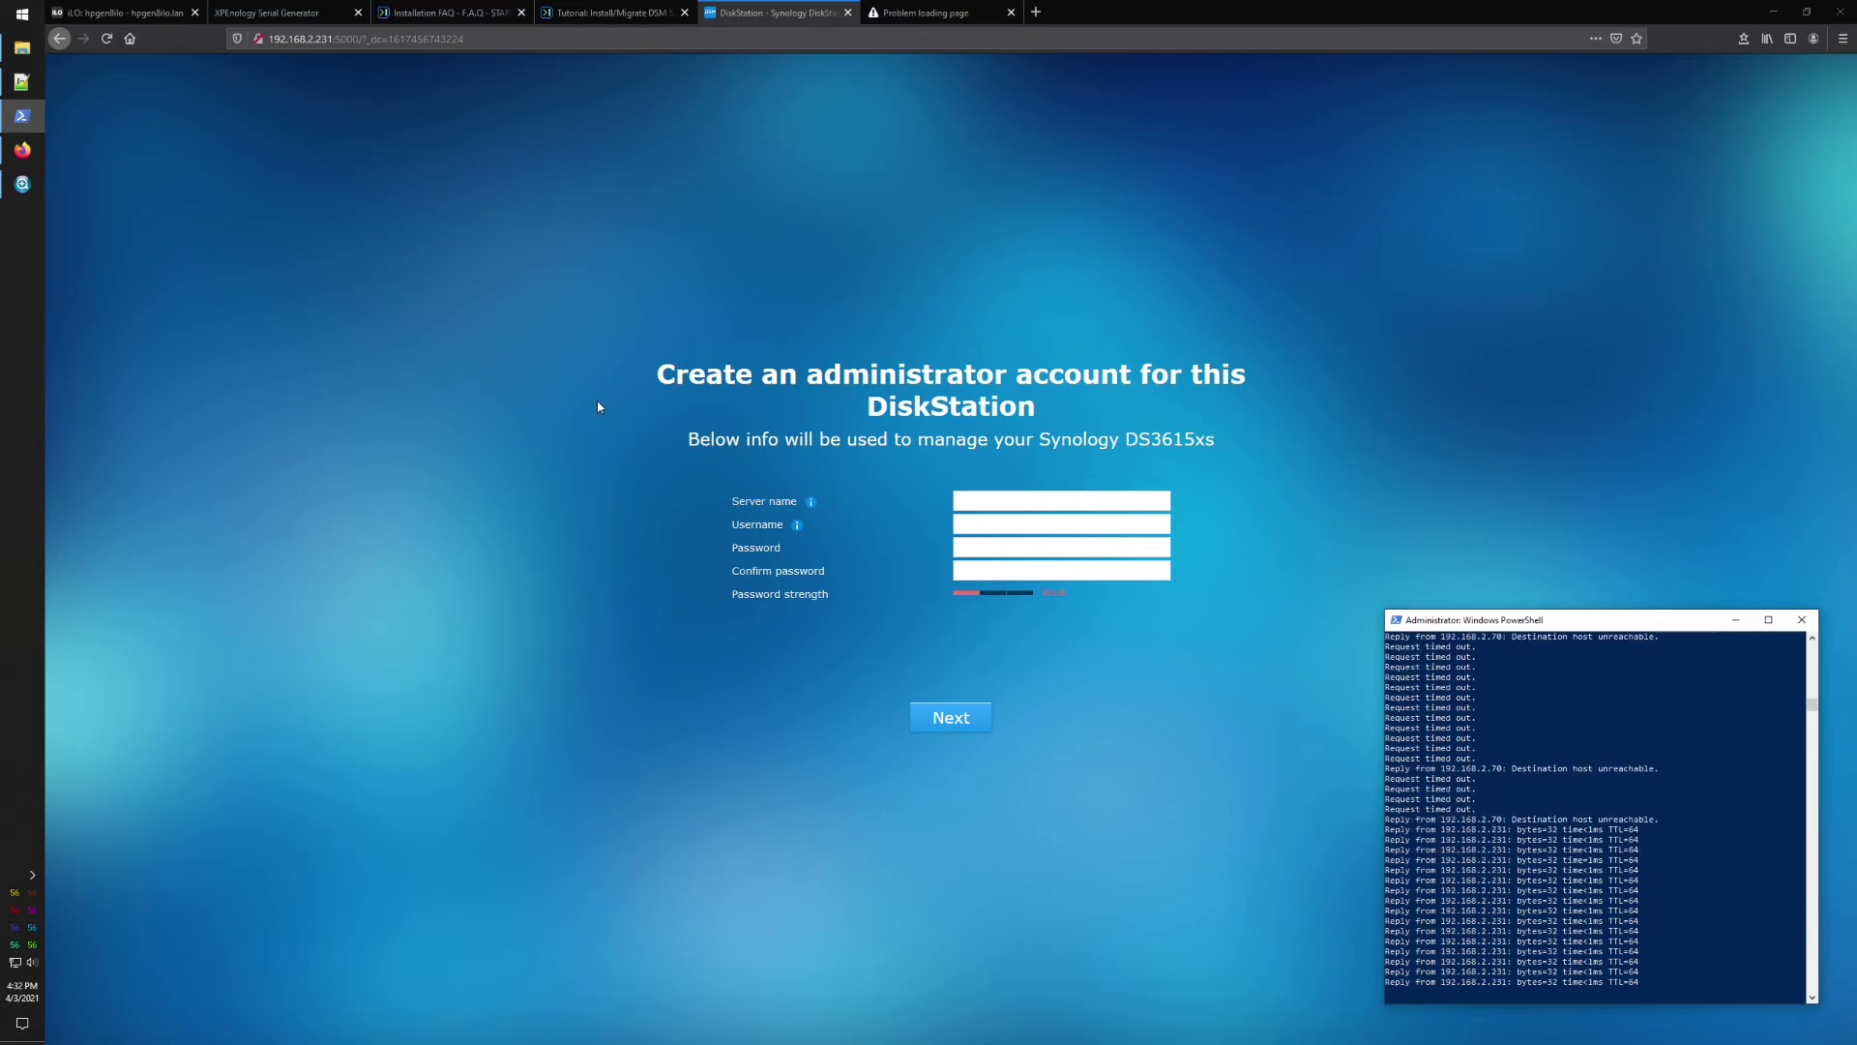
Step: Enter server name srvnas01 and username admin on the administrator account page
click(994, 500)
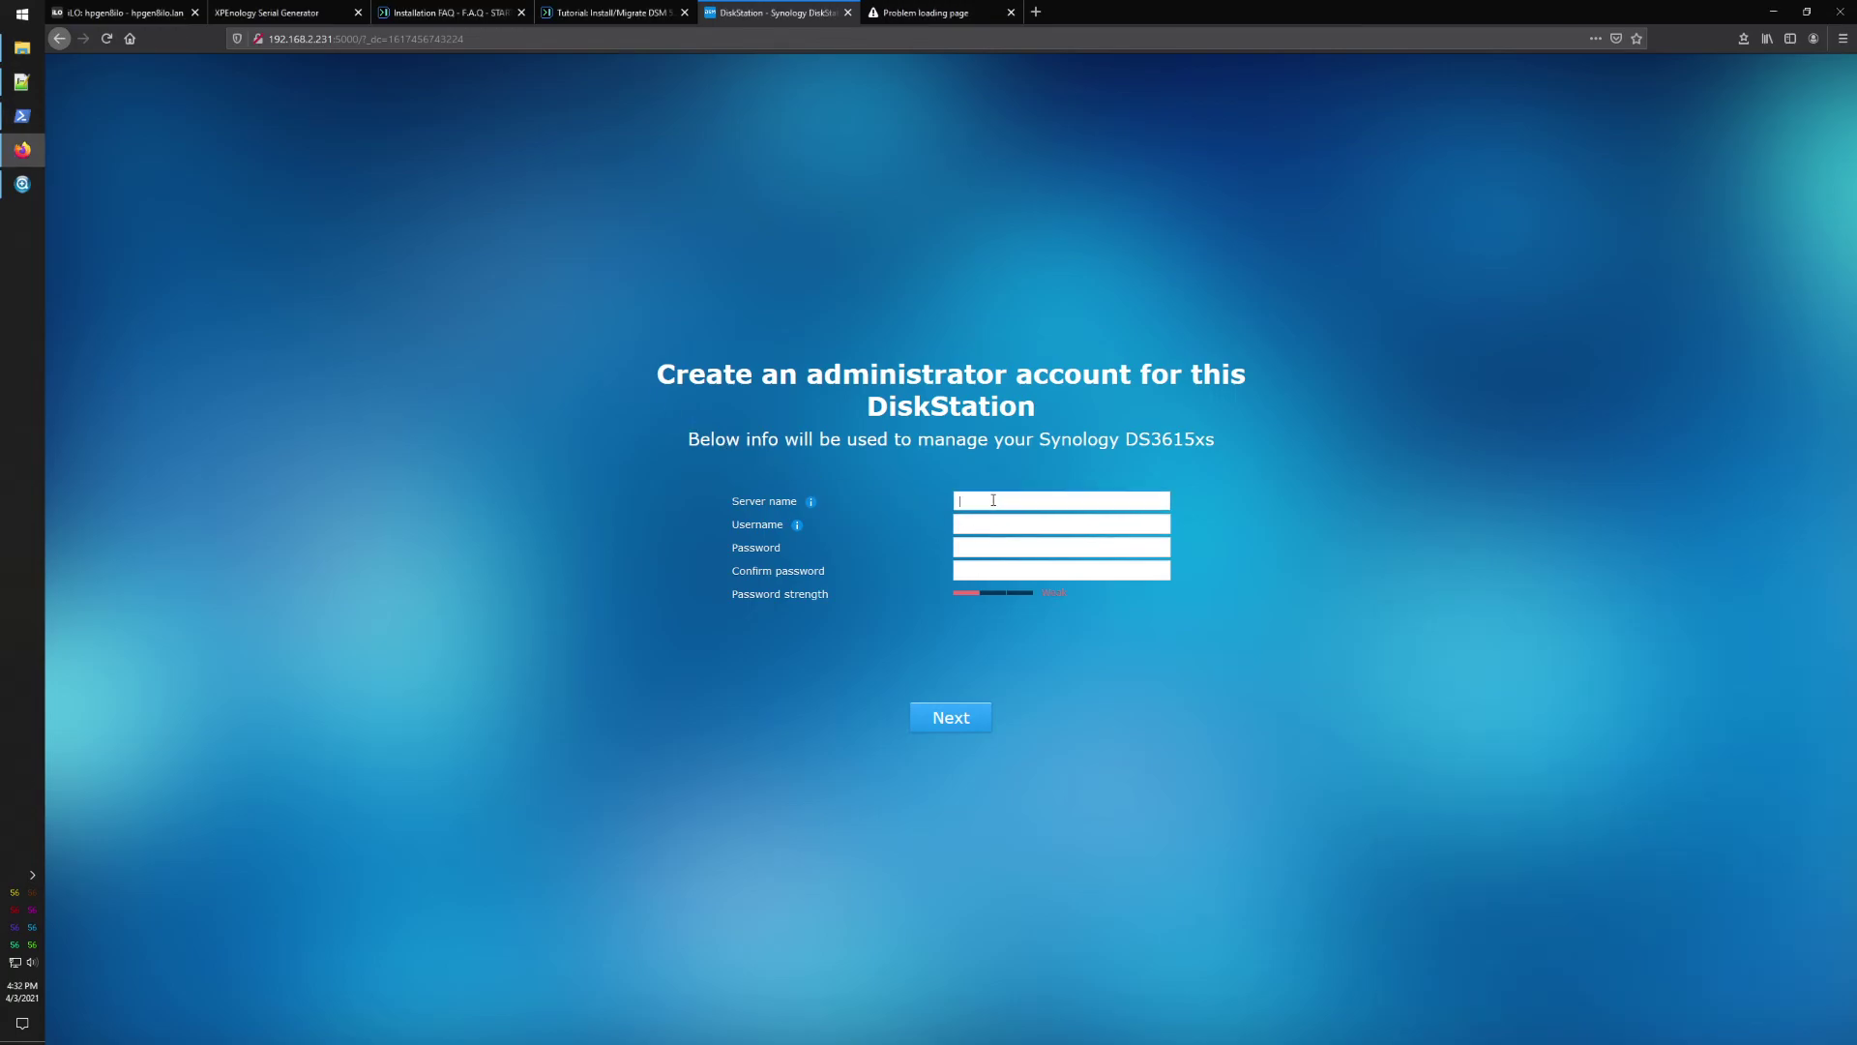
text(srvnas01)
key(Tab)
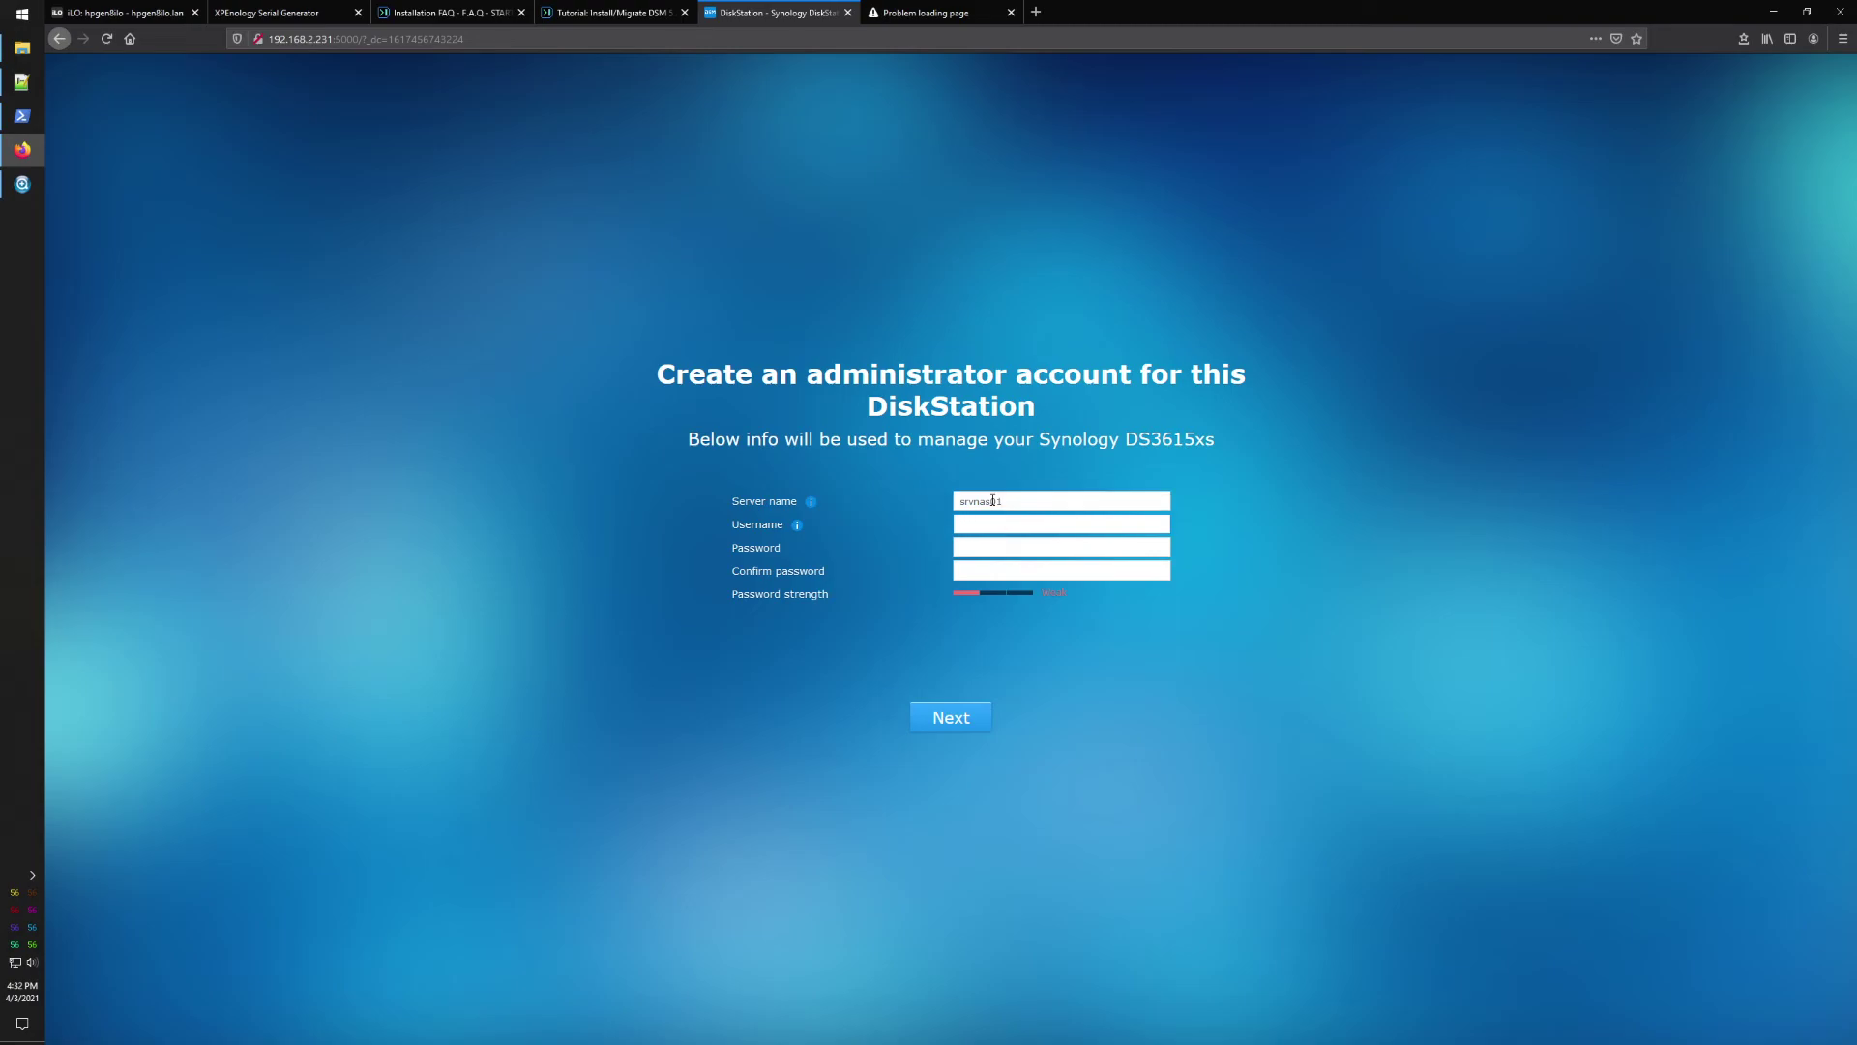
text(admin)
Step: Enter and confirm the admin password, submit, and never save the login in the browser
key(Tab)
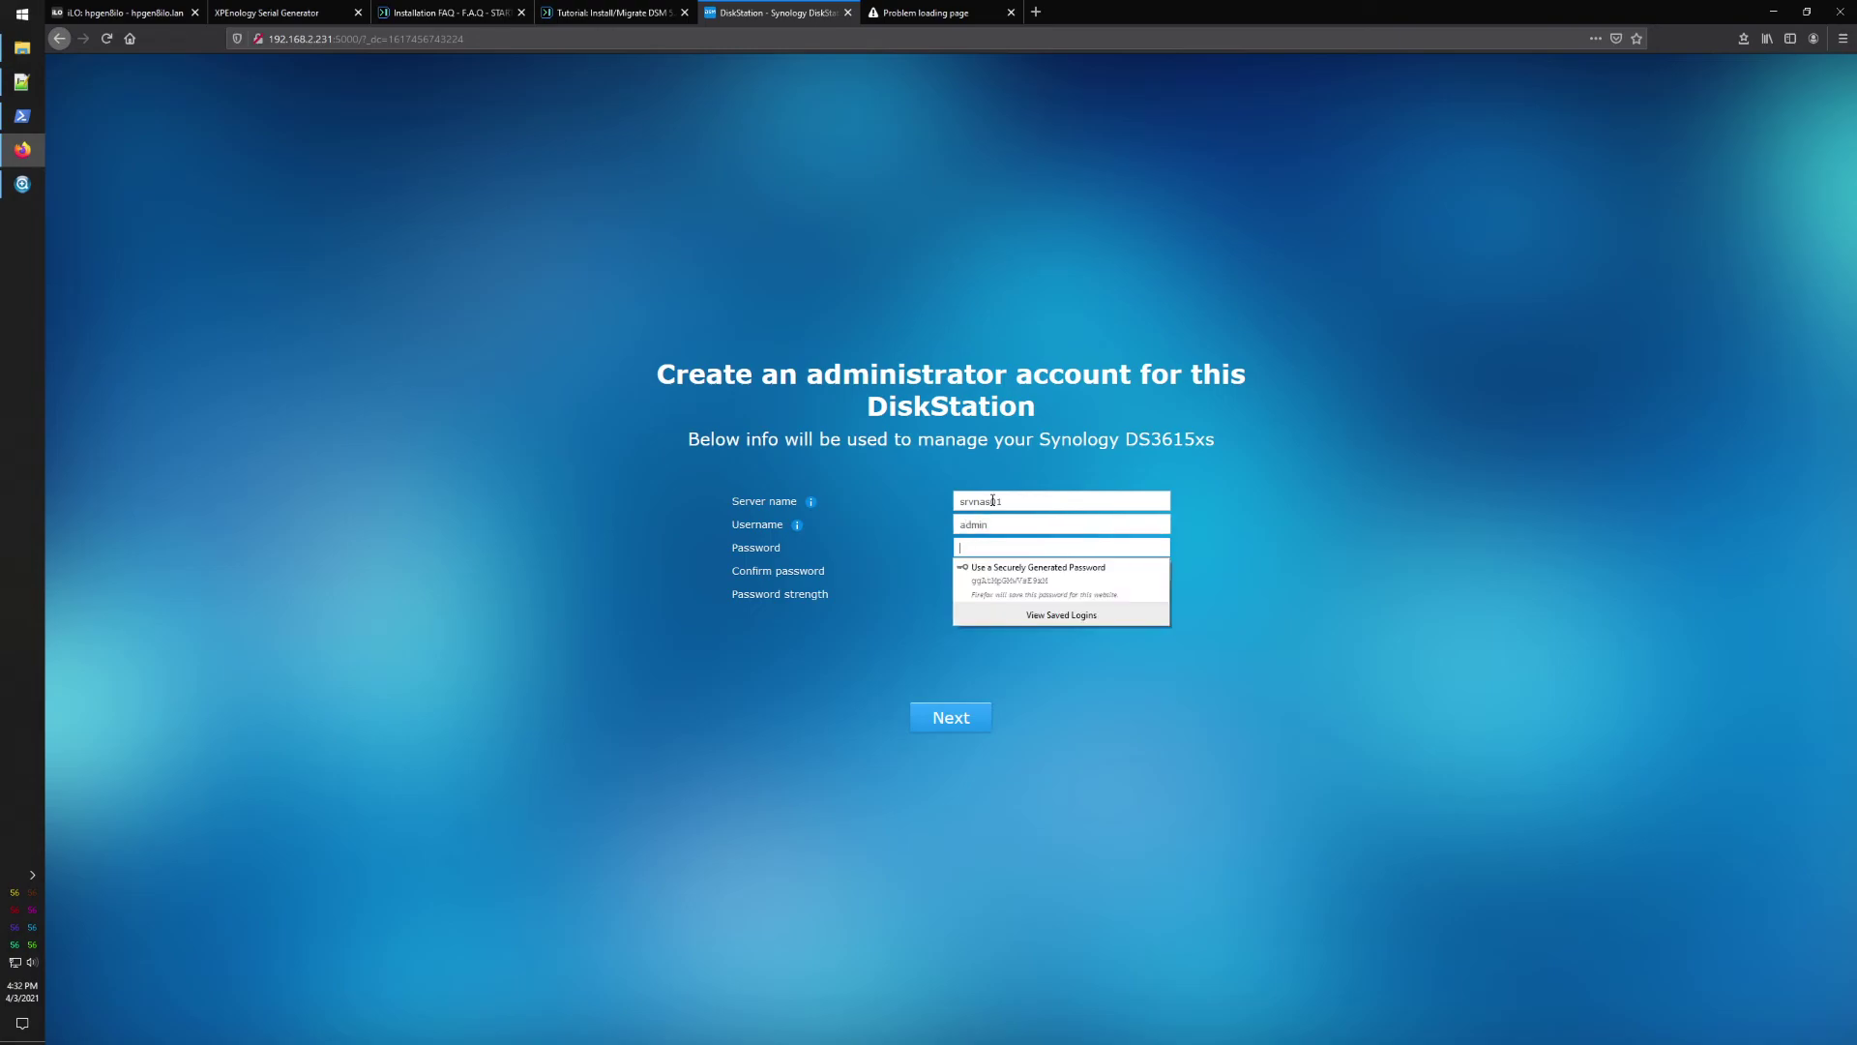
text(**)
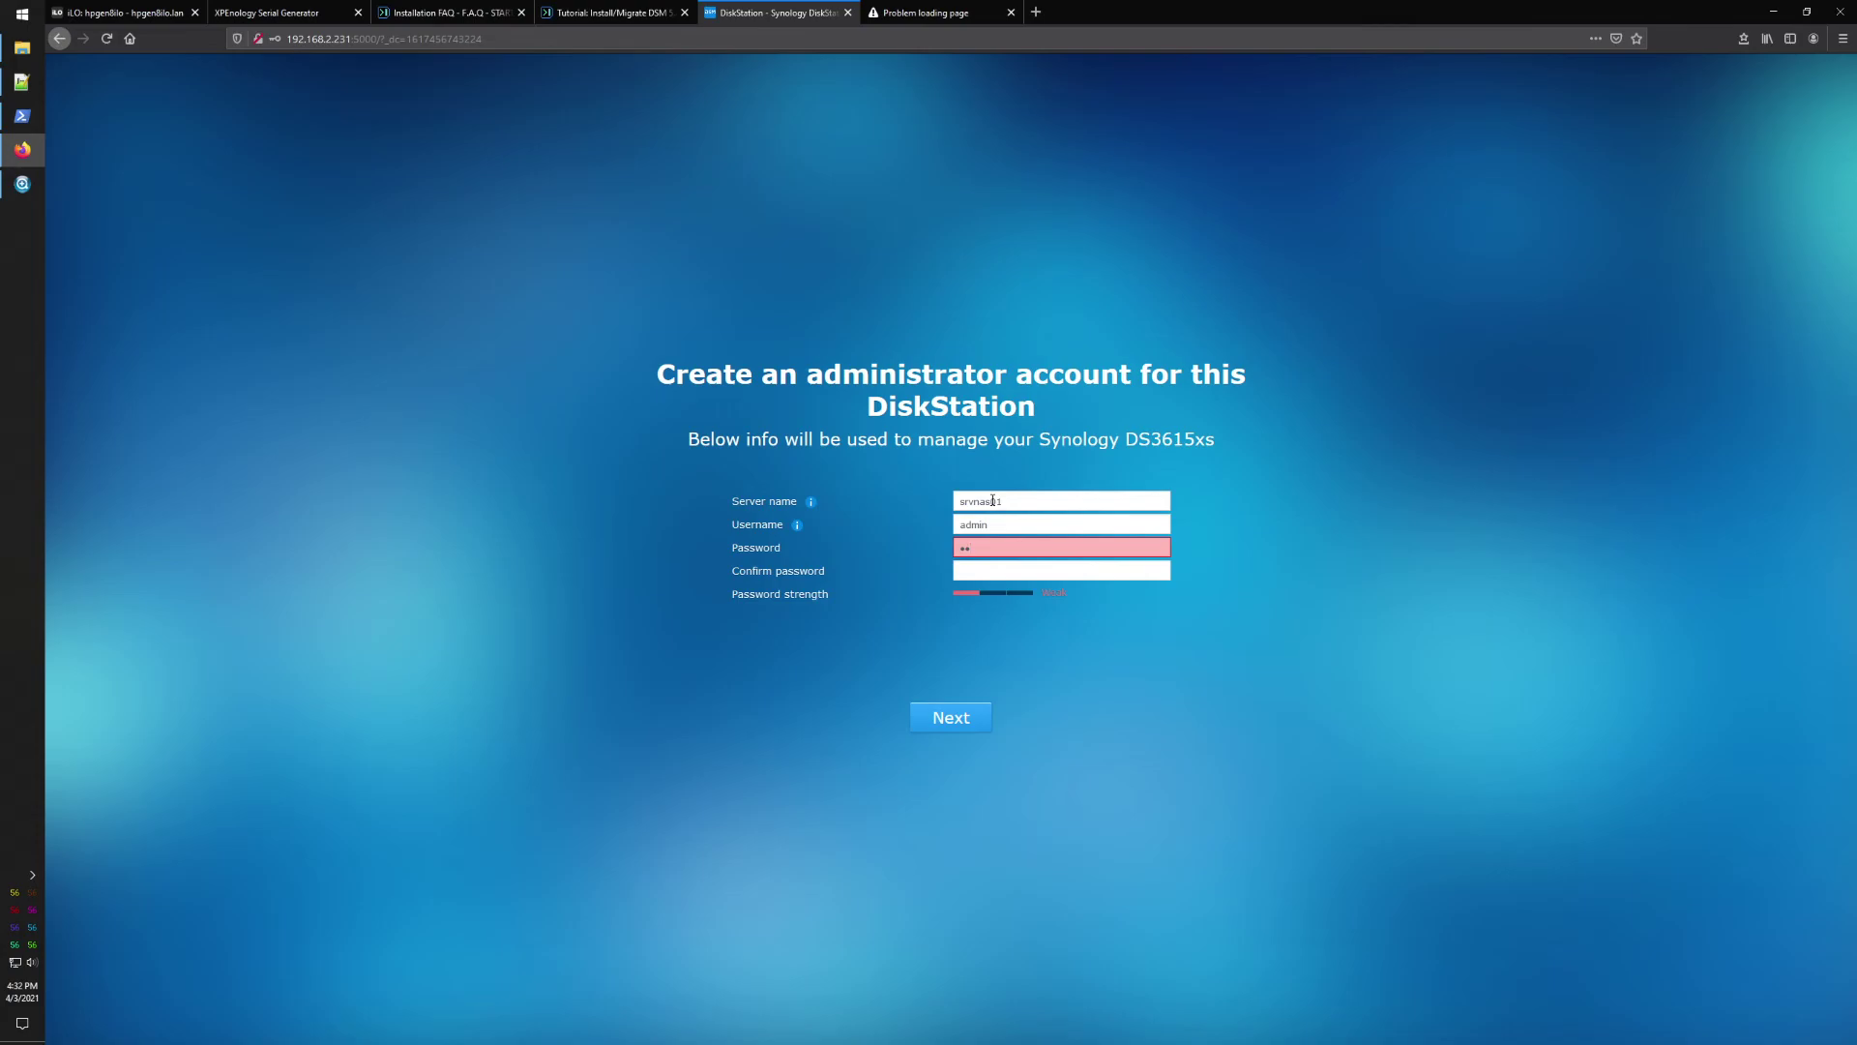
text(*****)
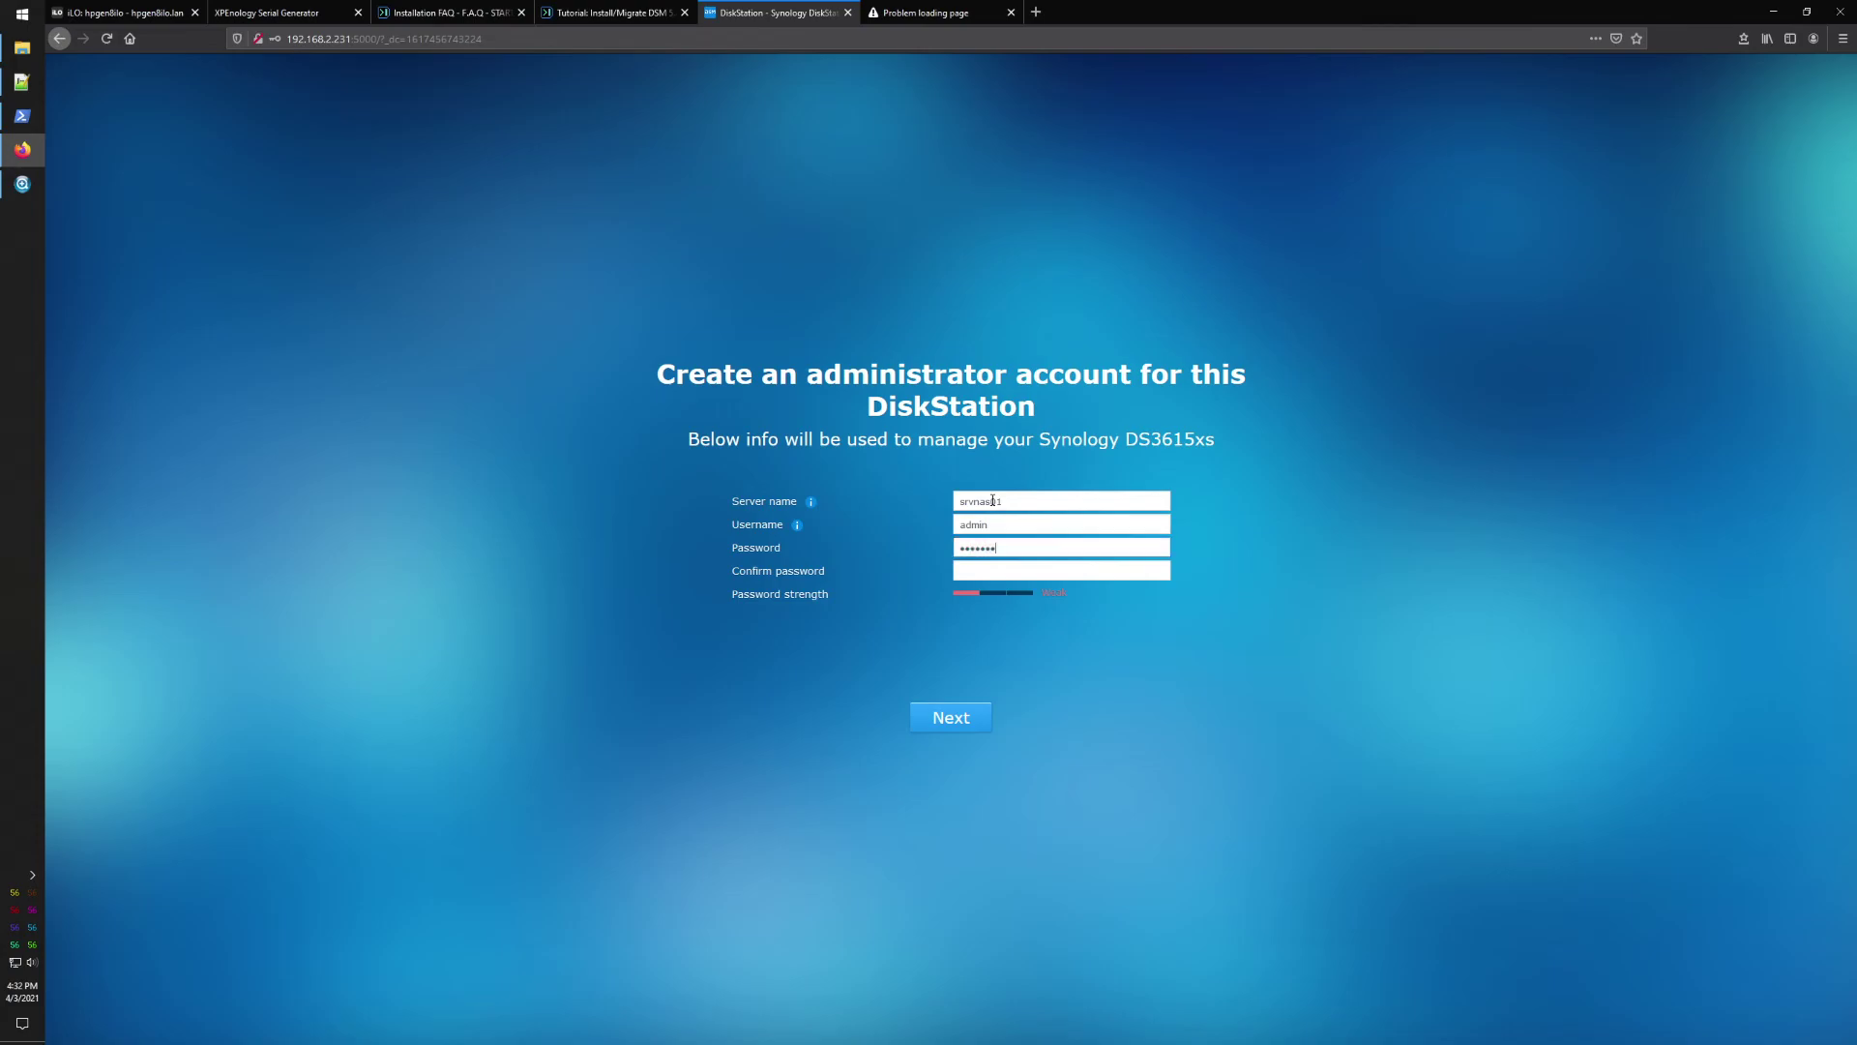
text(*)
key(Tab)
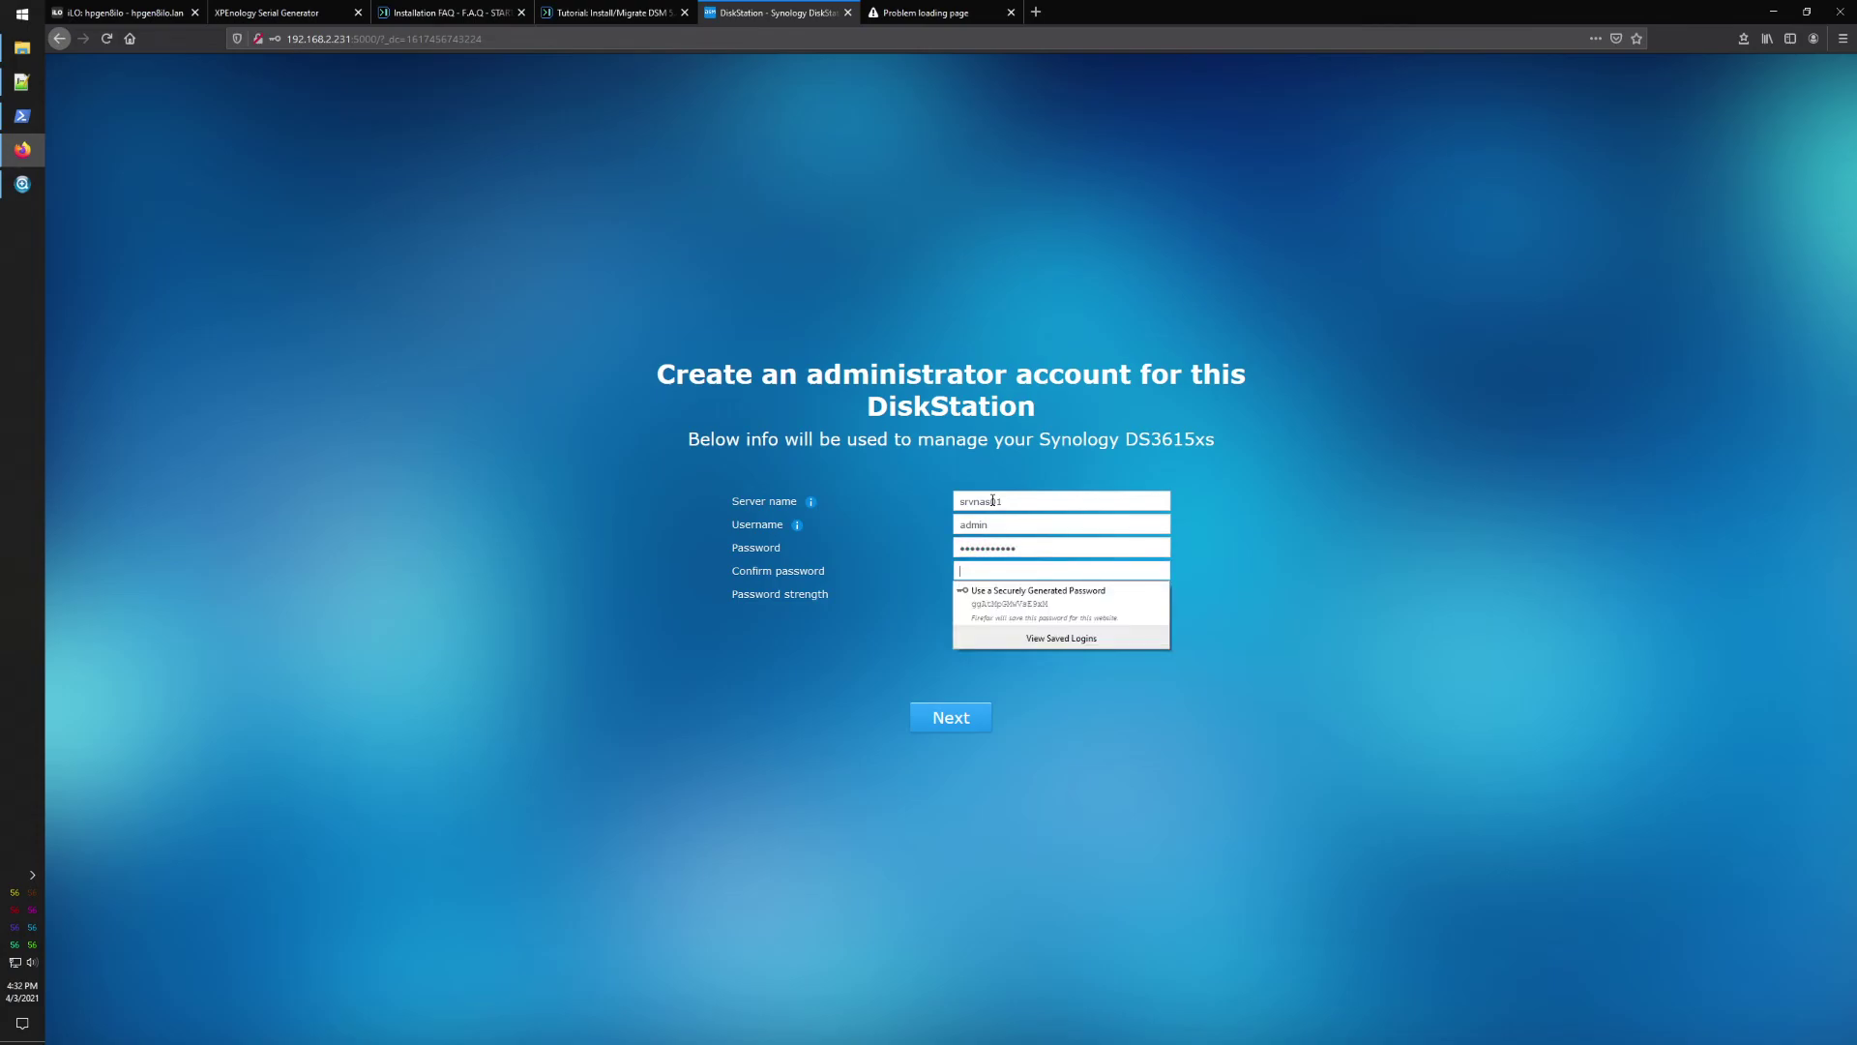
text(***)
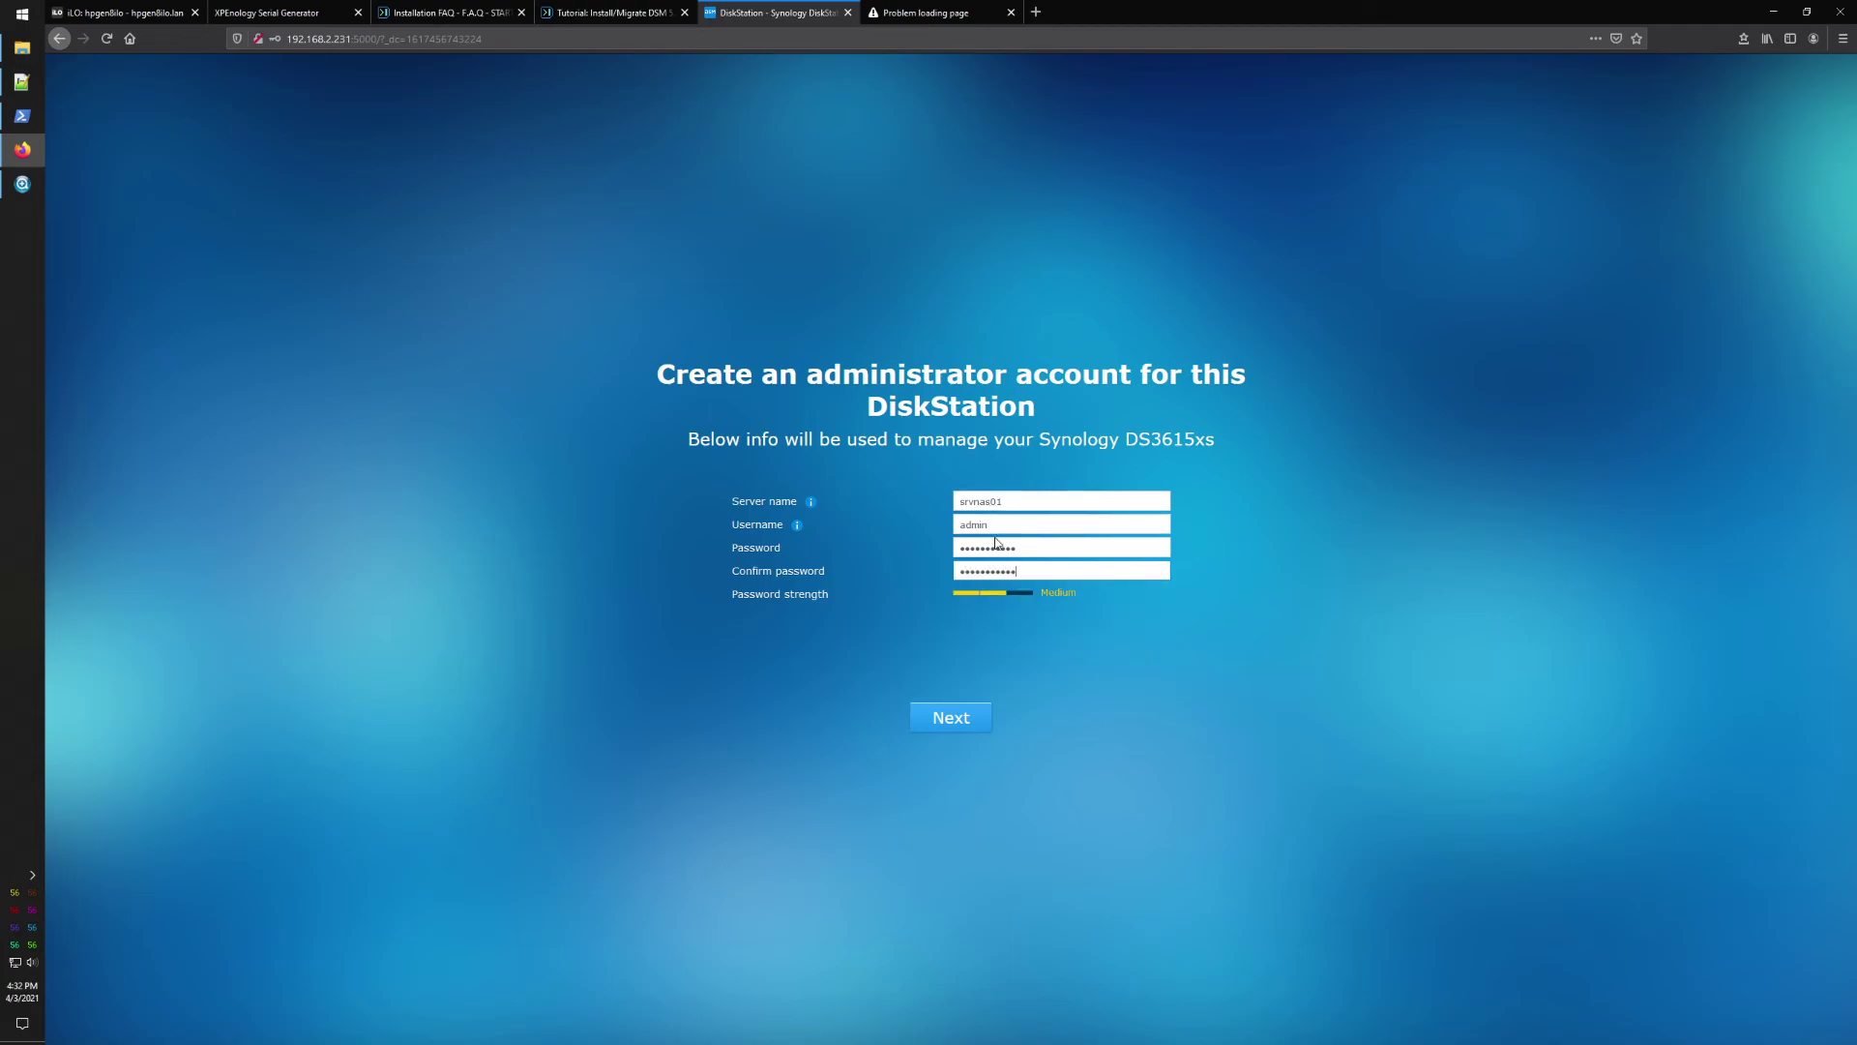
click(958, 732)
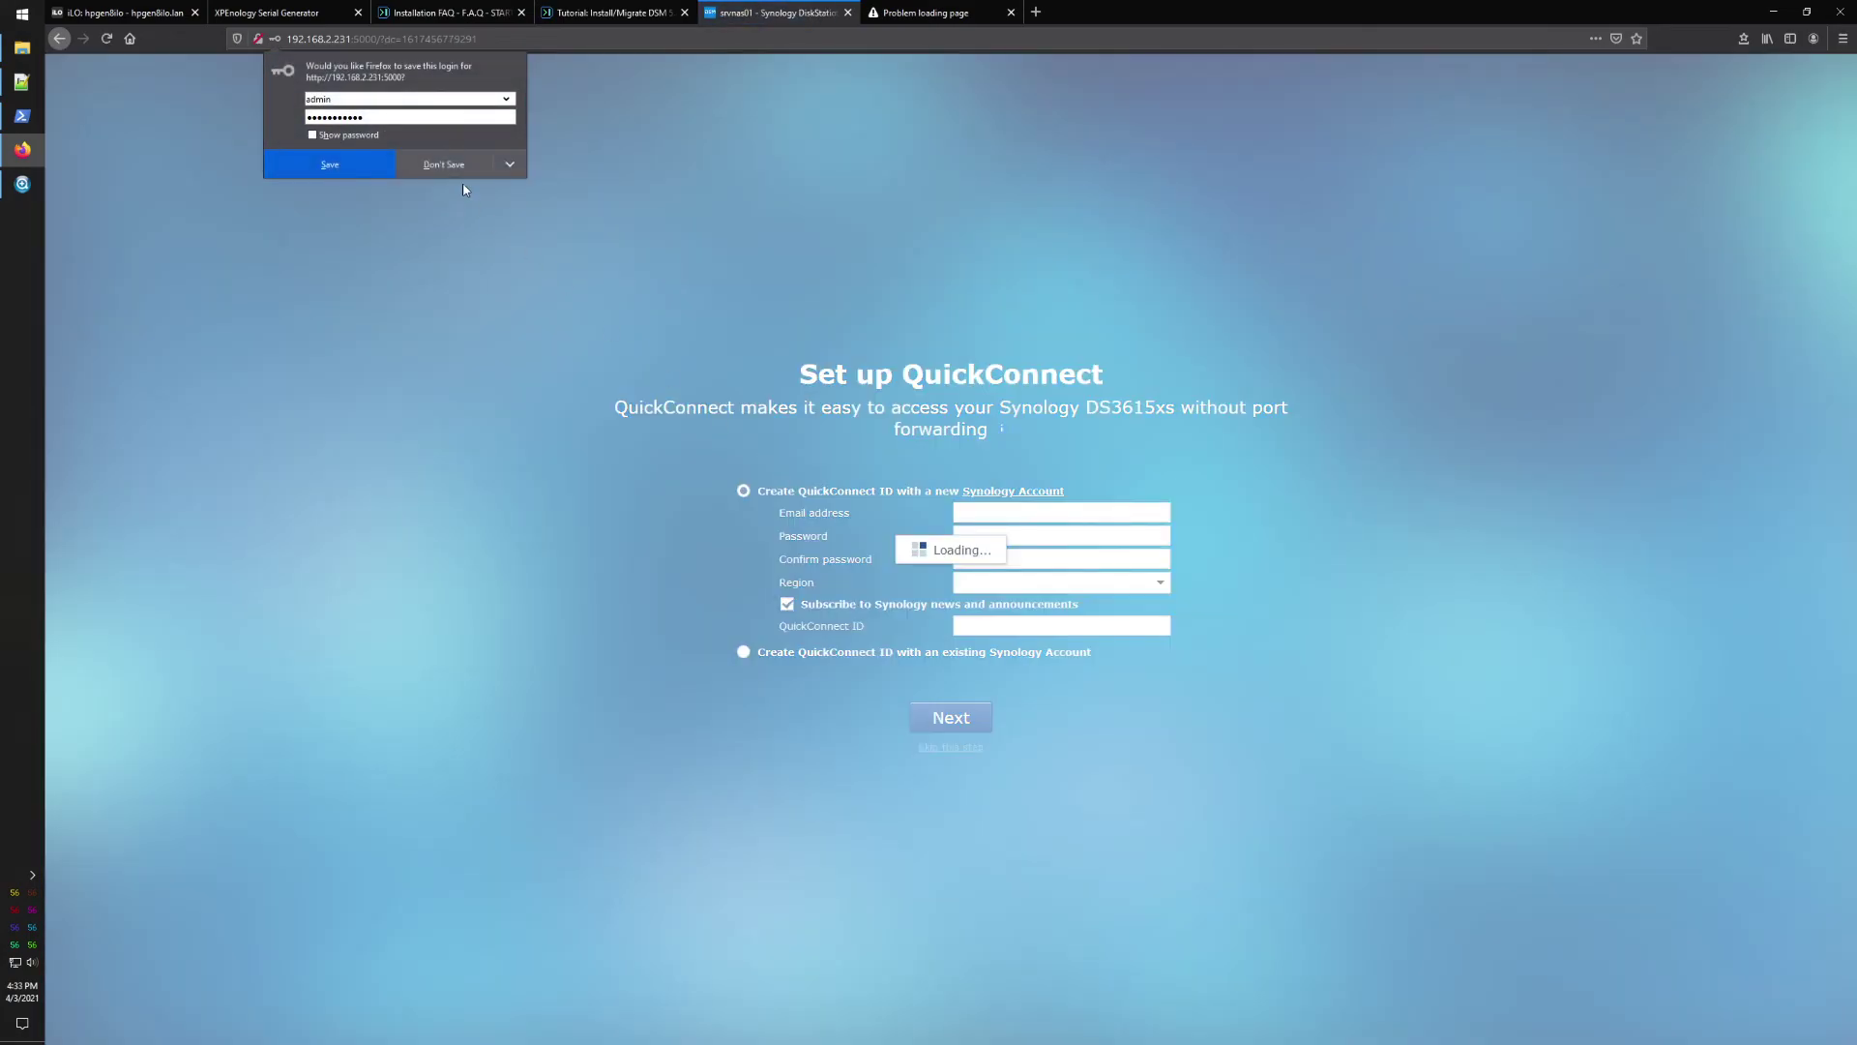
click(510, 164)
click(484, 190)
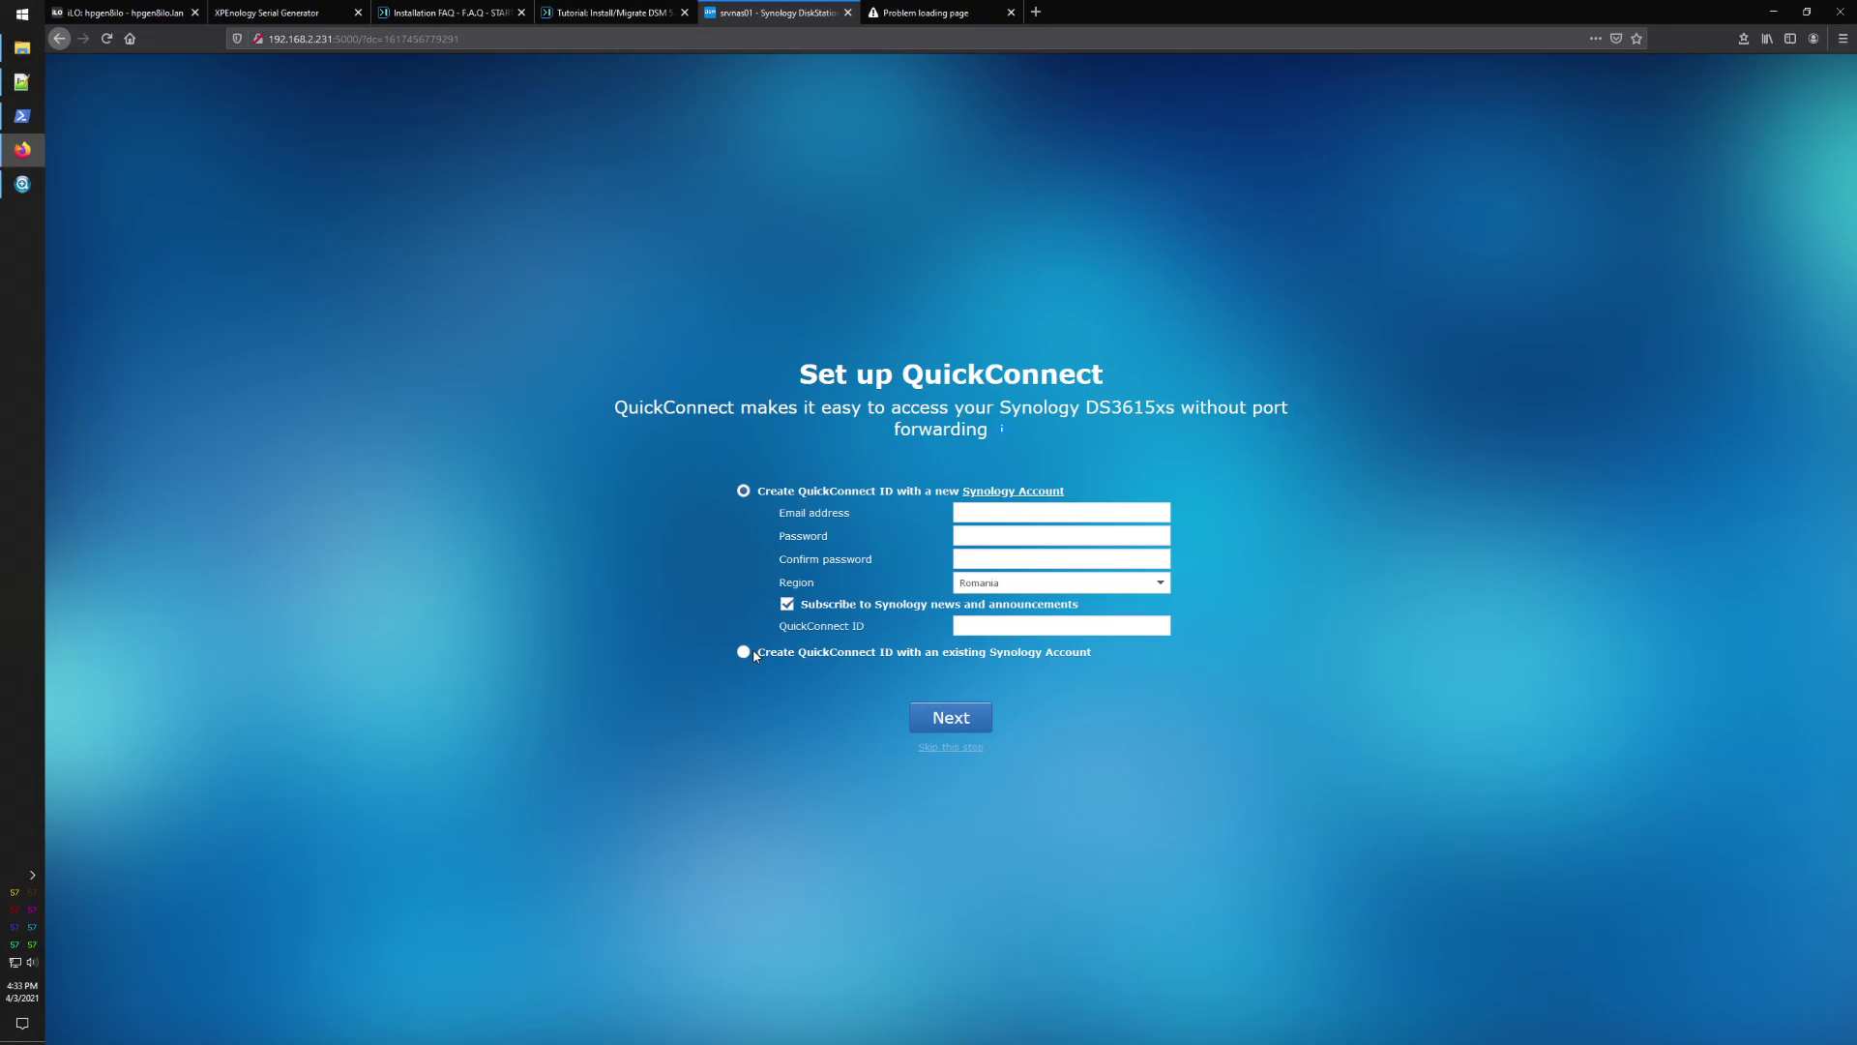
Step: Skip QuickConnect setup, confirm, and finish the wizard to enter DSM
click(959, 750)
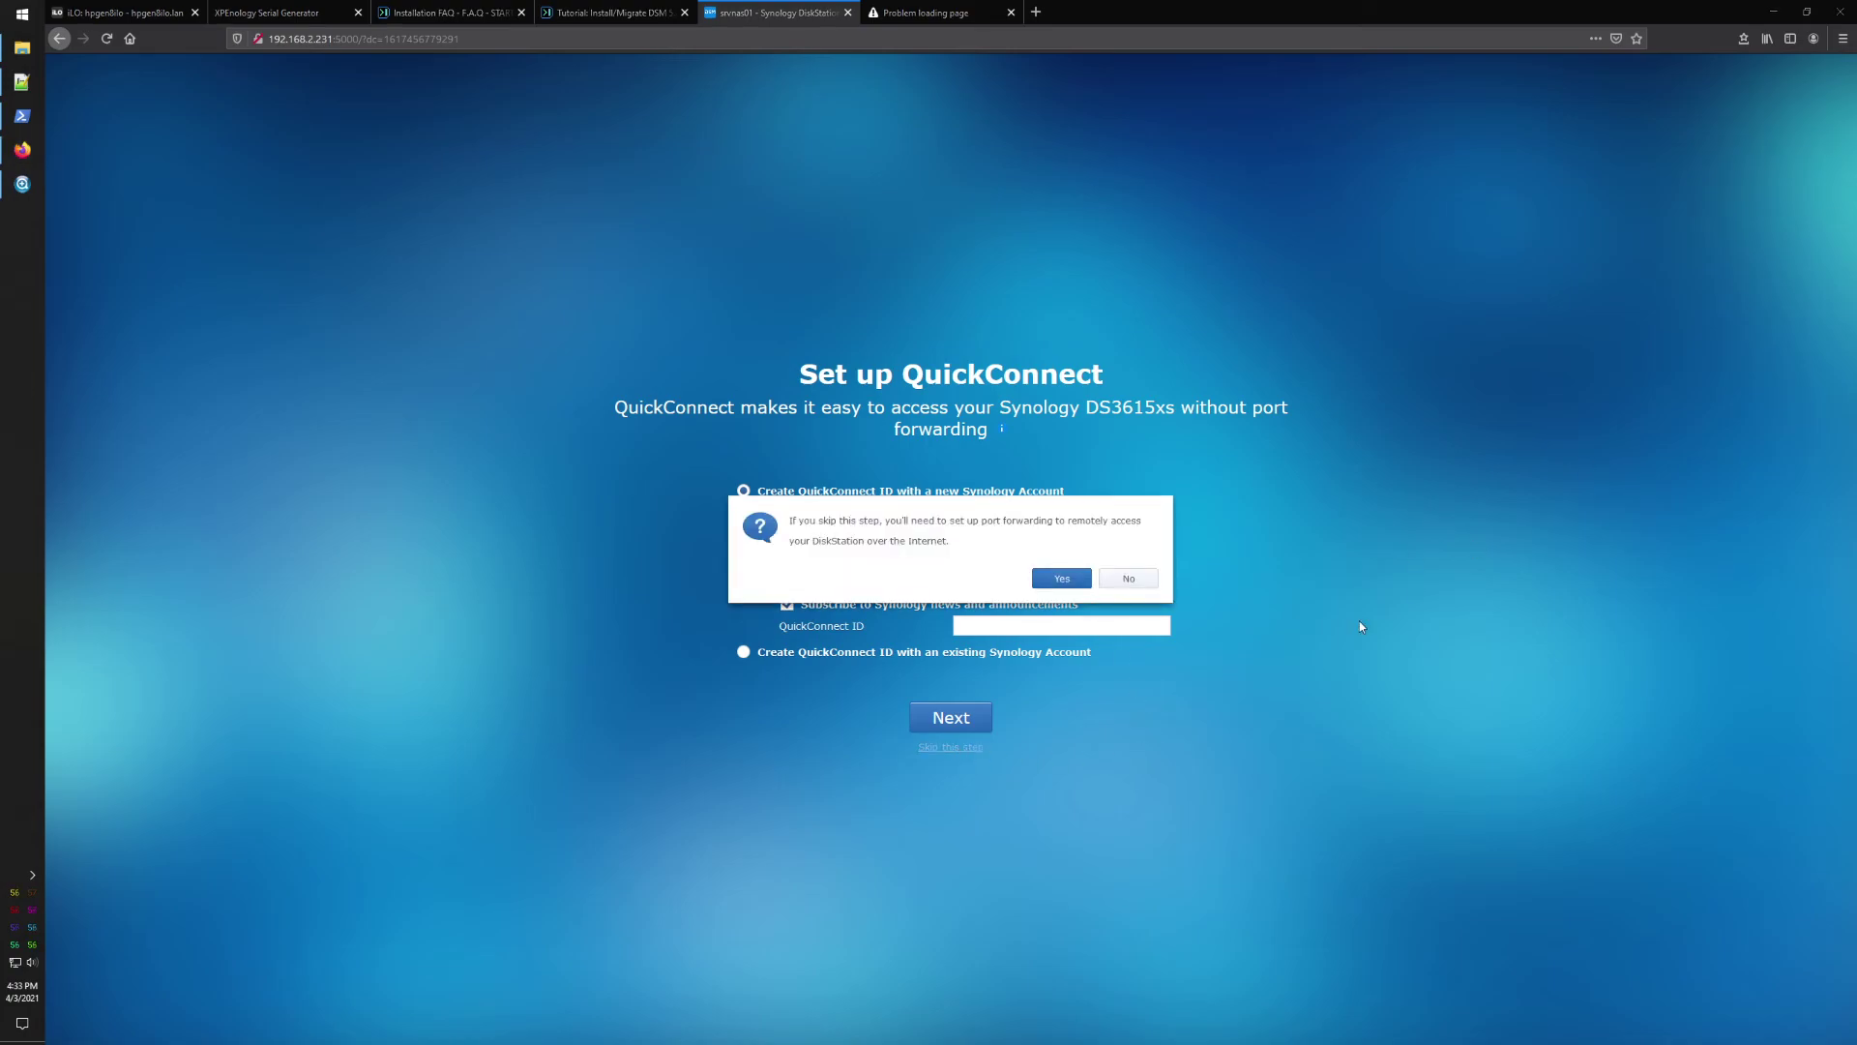
click(1062, 578)
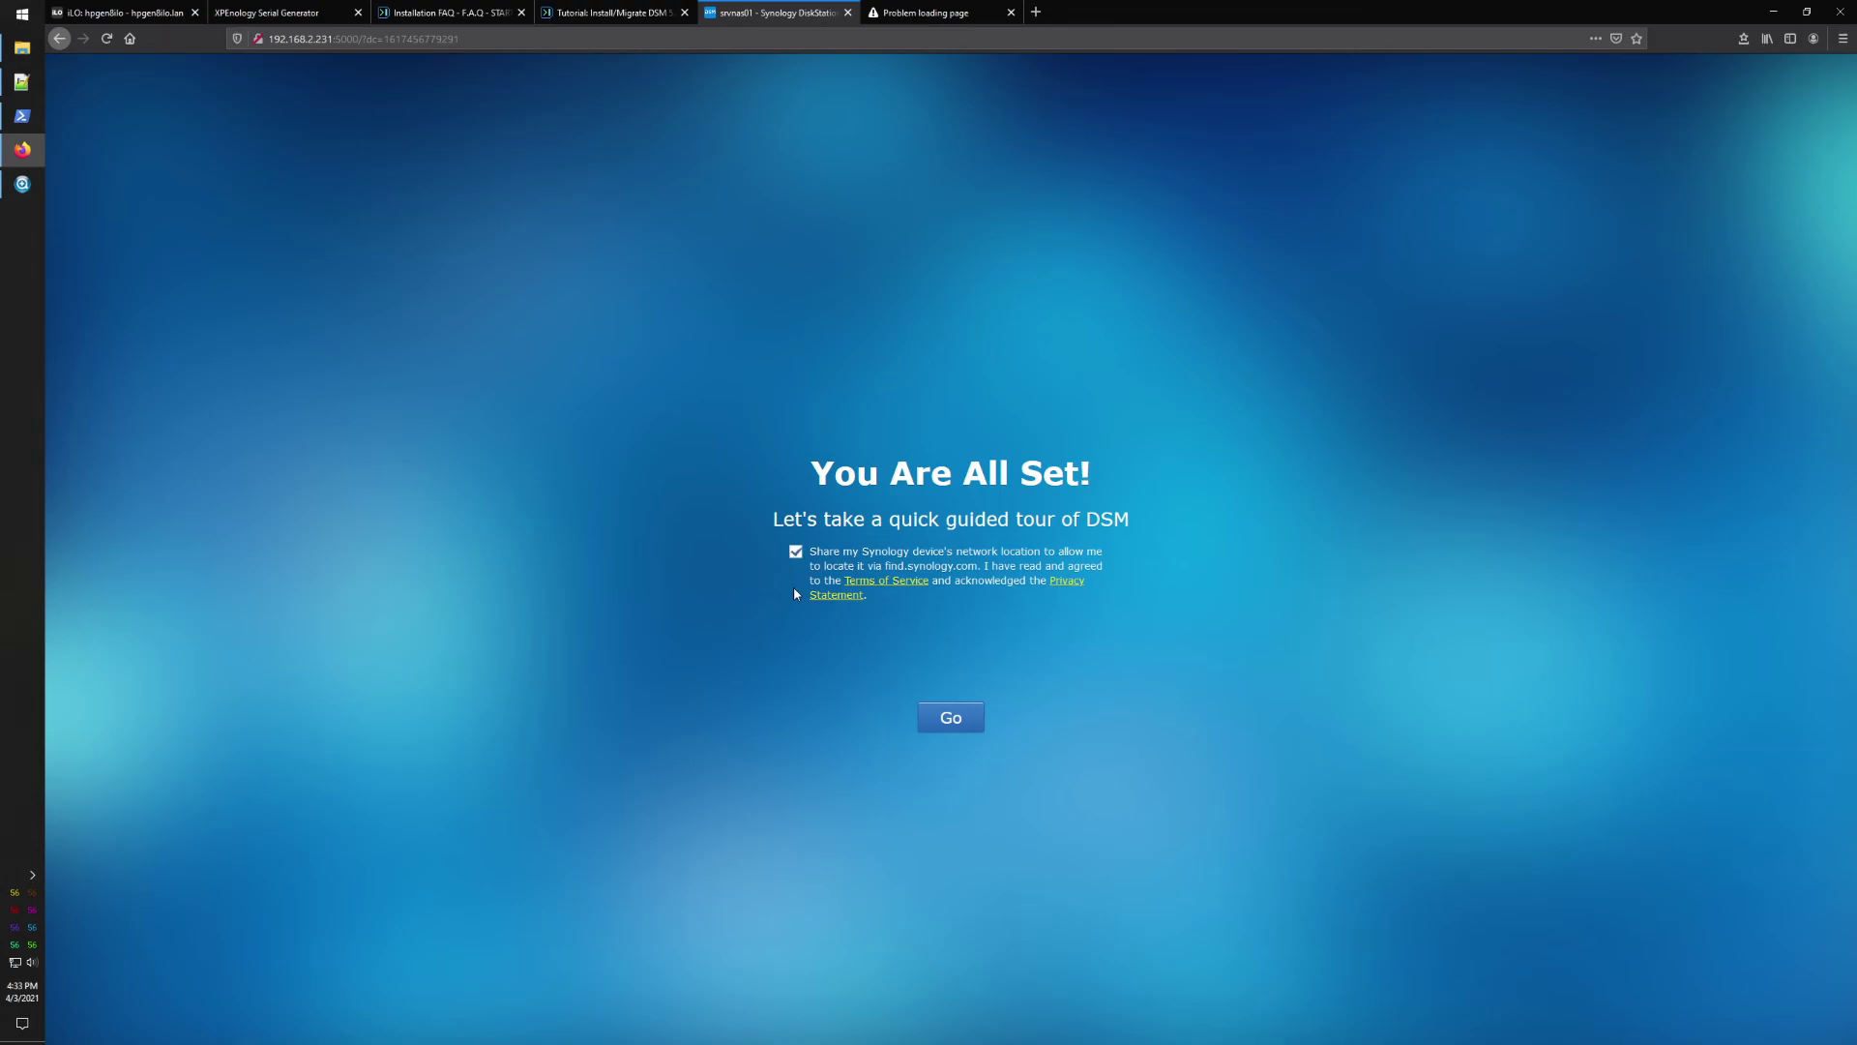
click(956, 721)
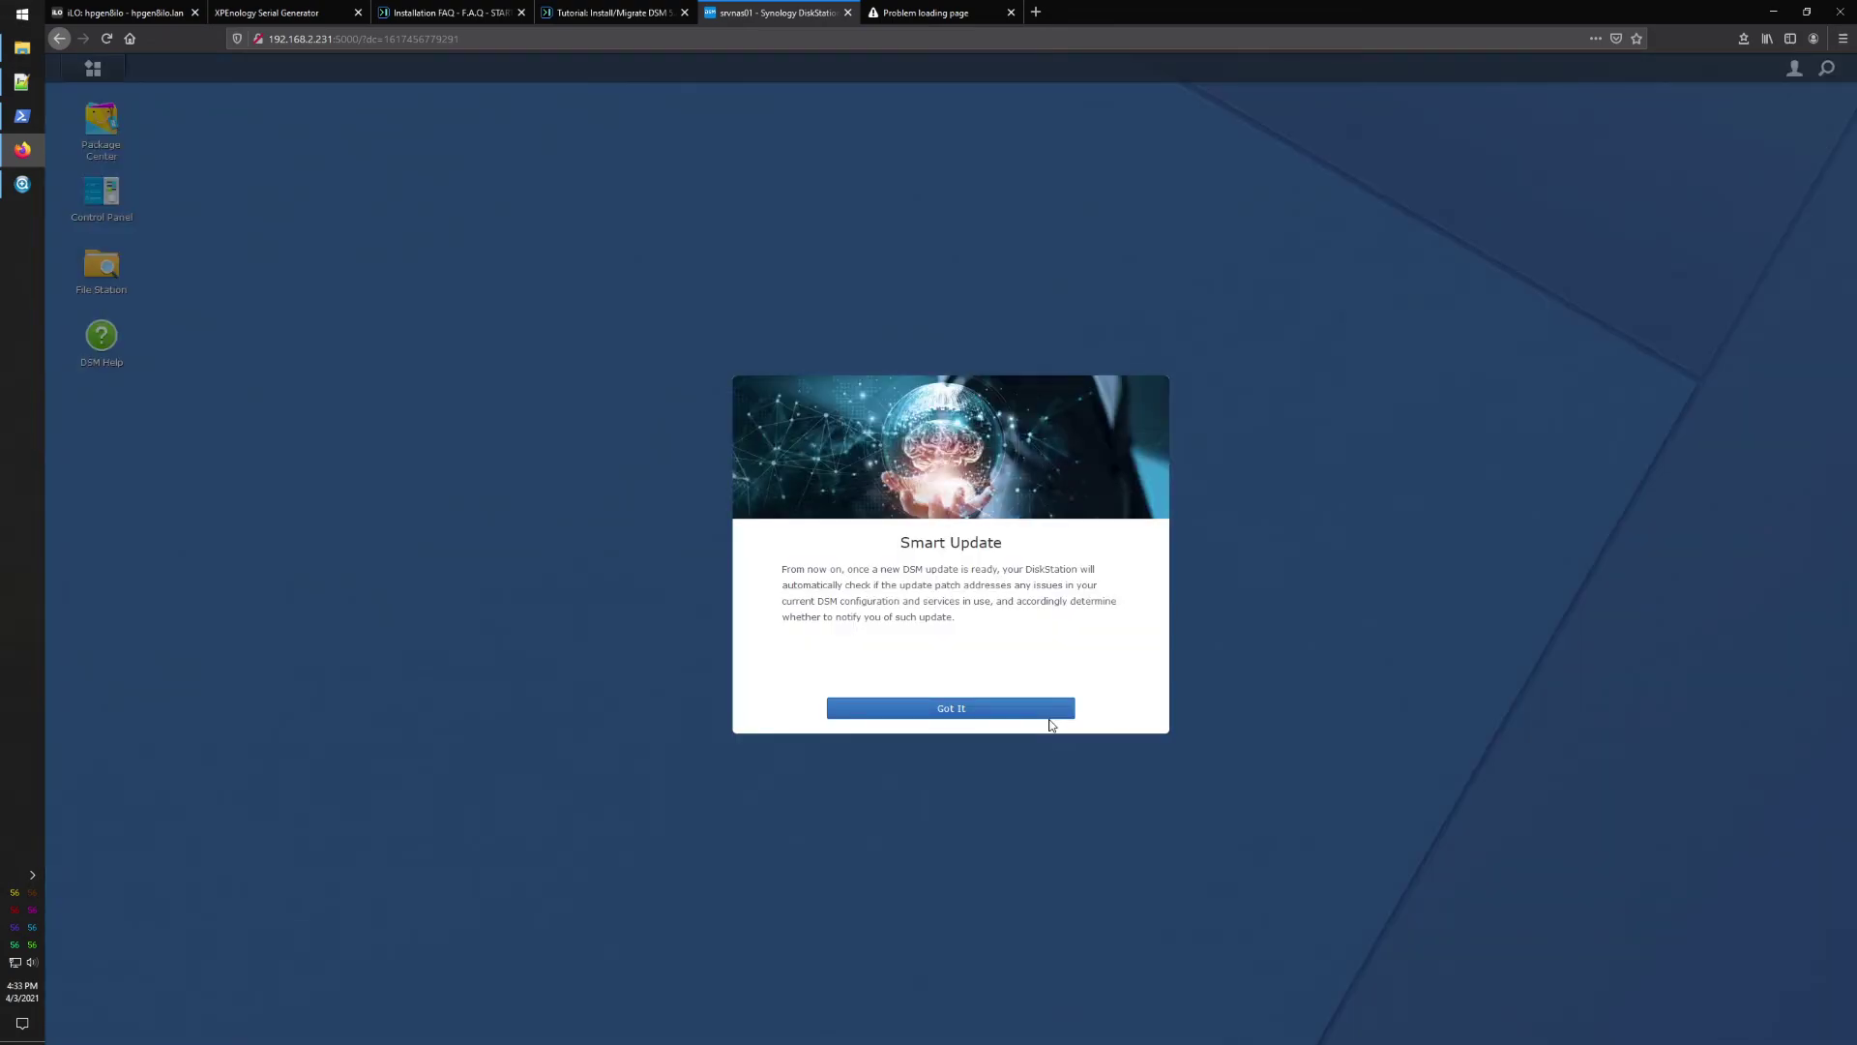
Step: Acknowledge Smart Update, decline device analytics, and dismiss the desktop tips
click(1020, 709)
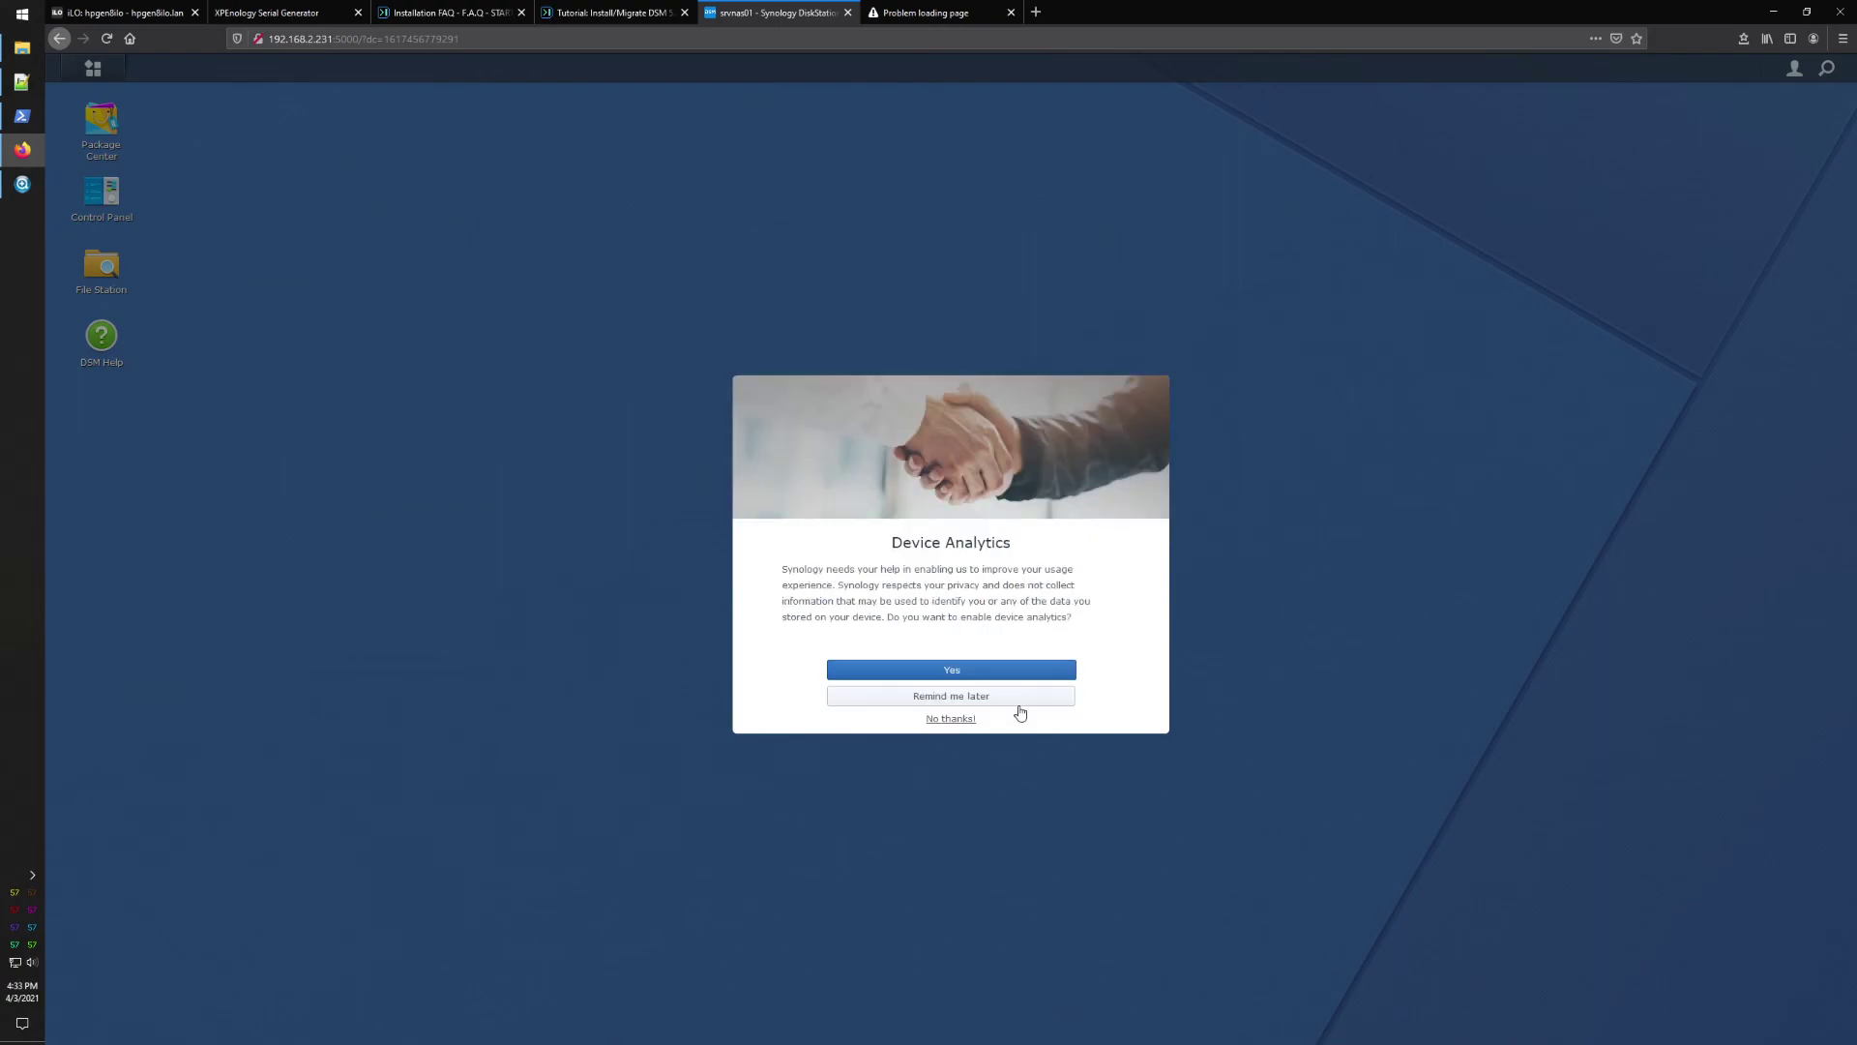
click(952, 719)
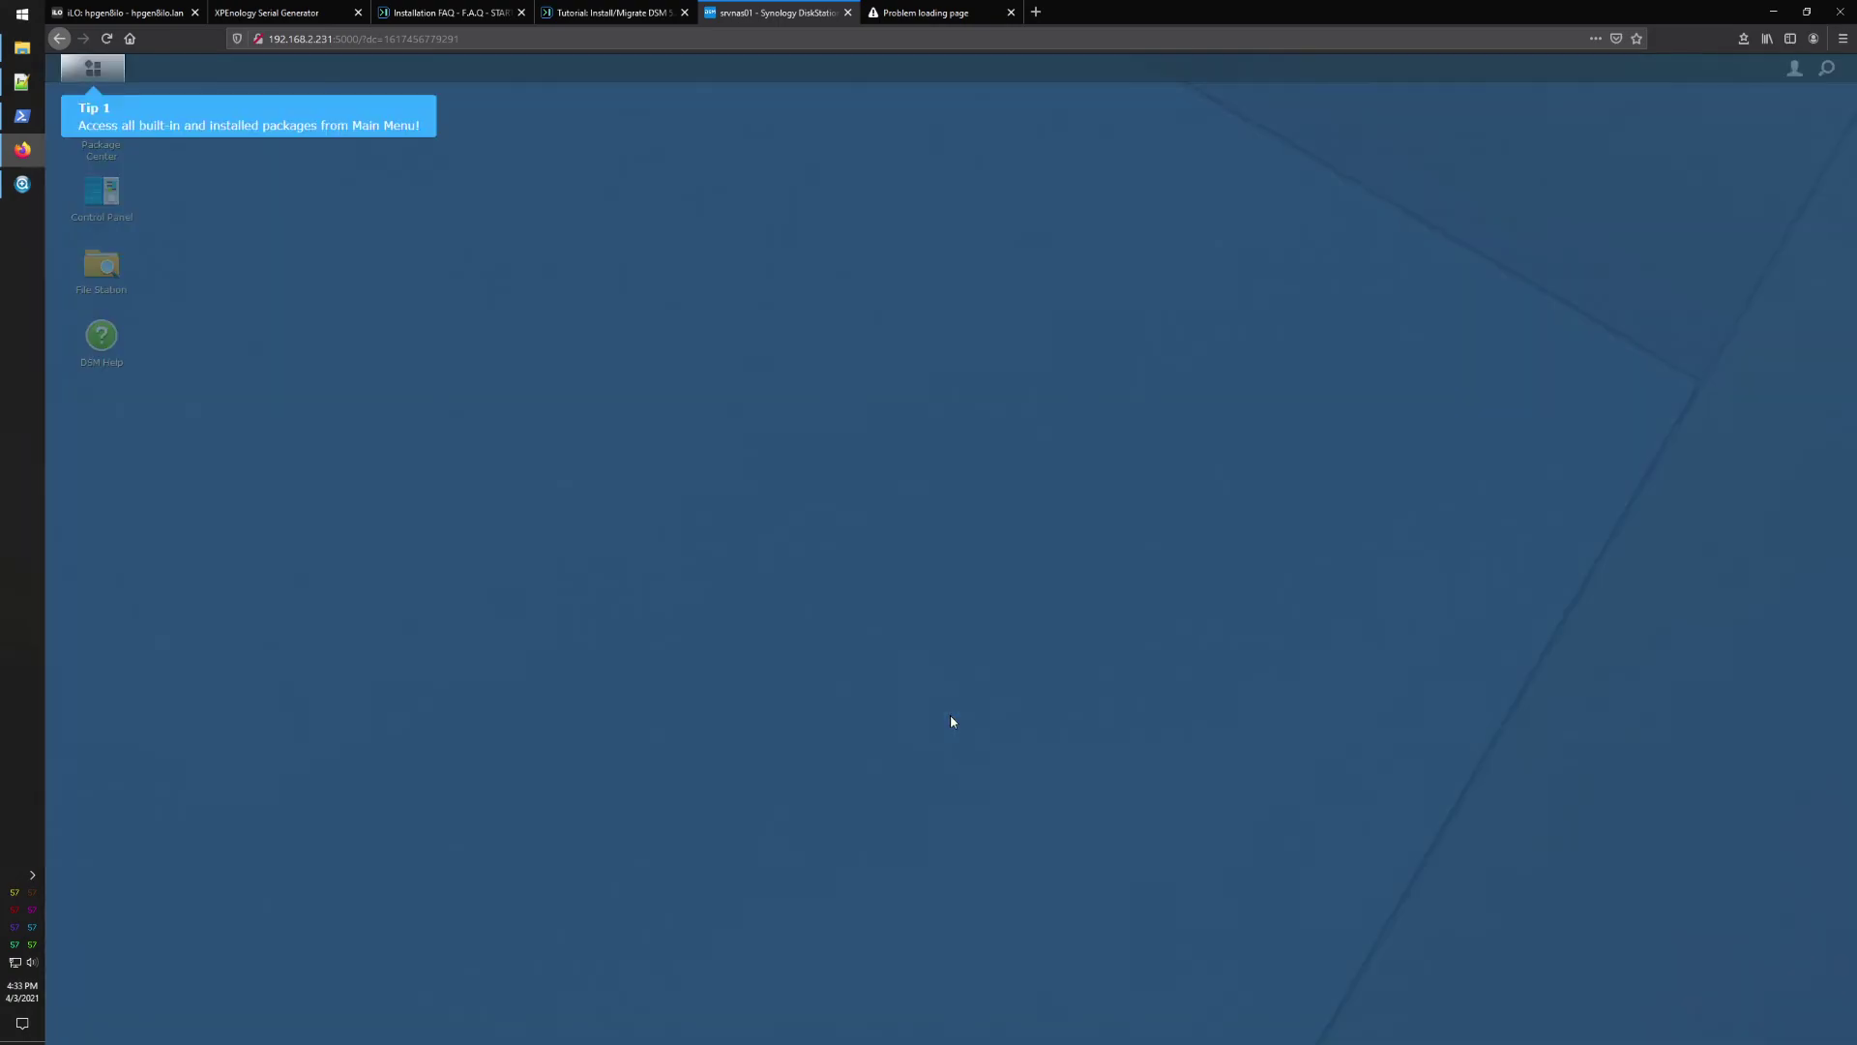
click(93, 71)
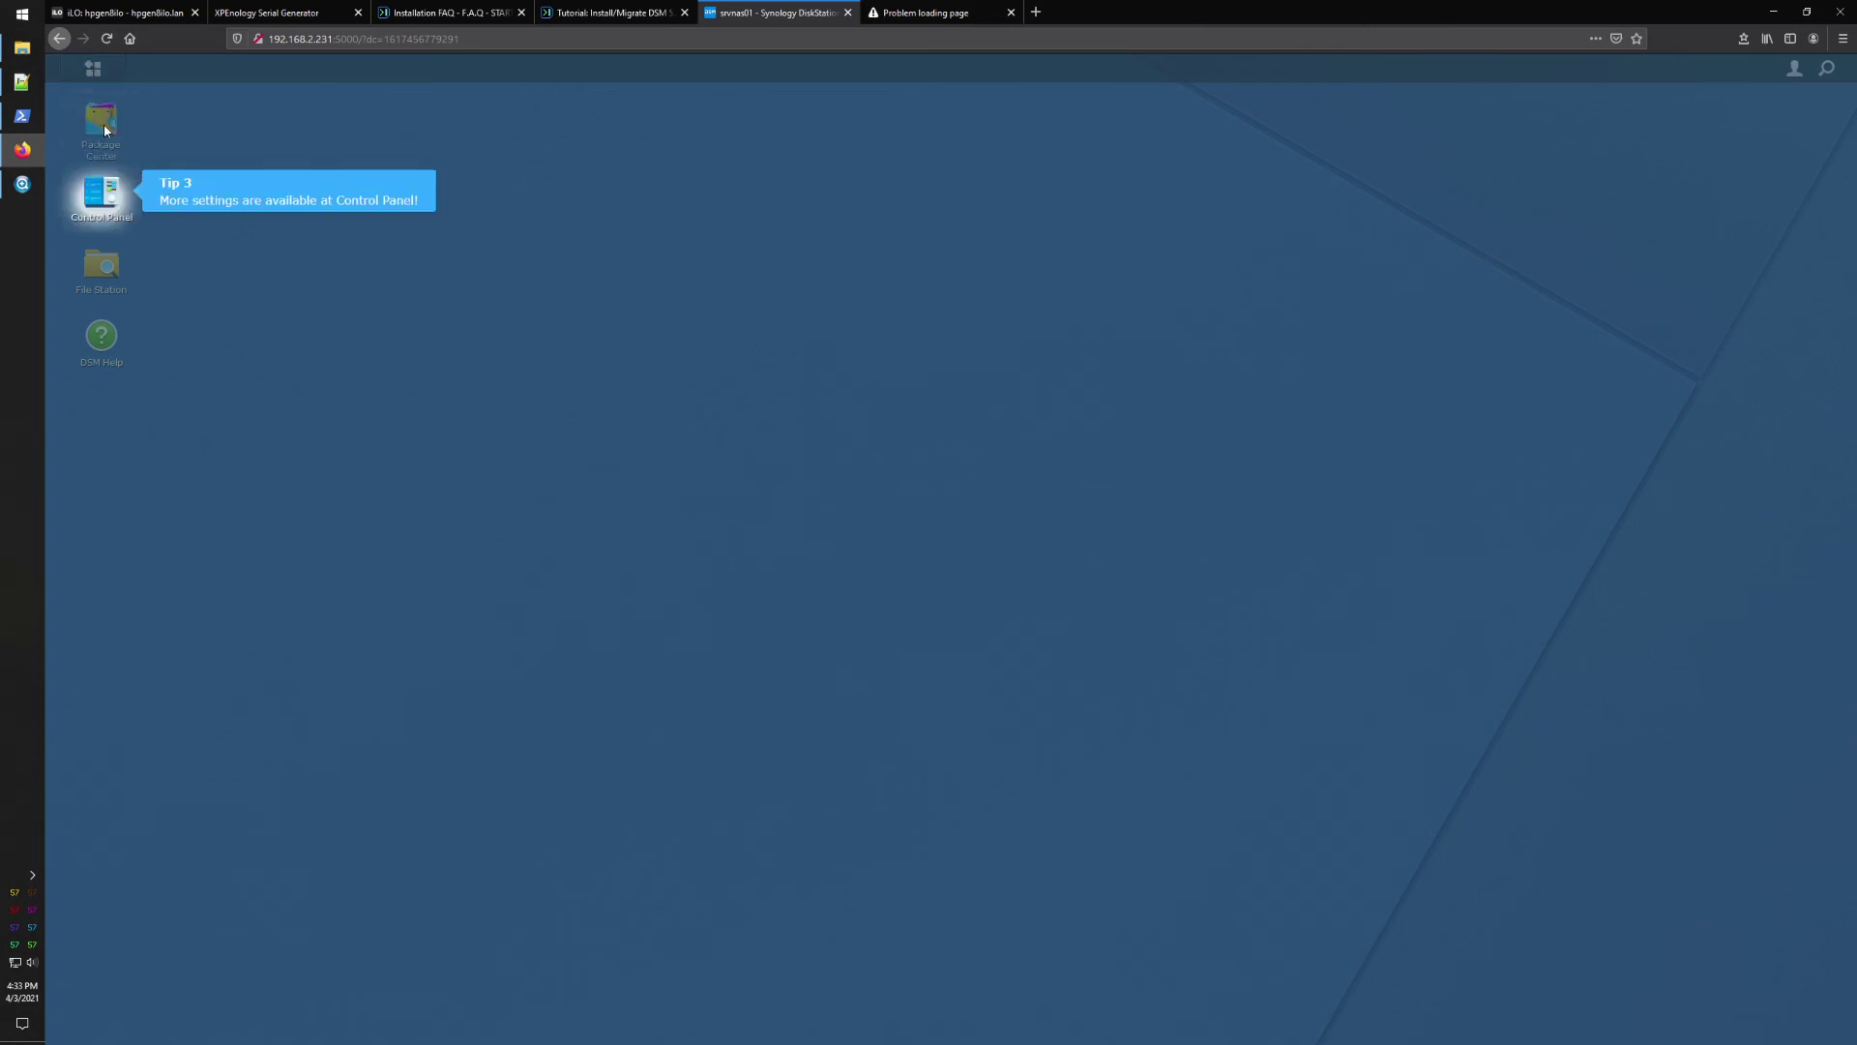
click(107, 197)
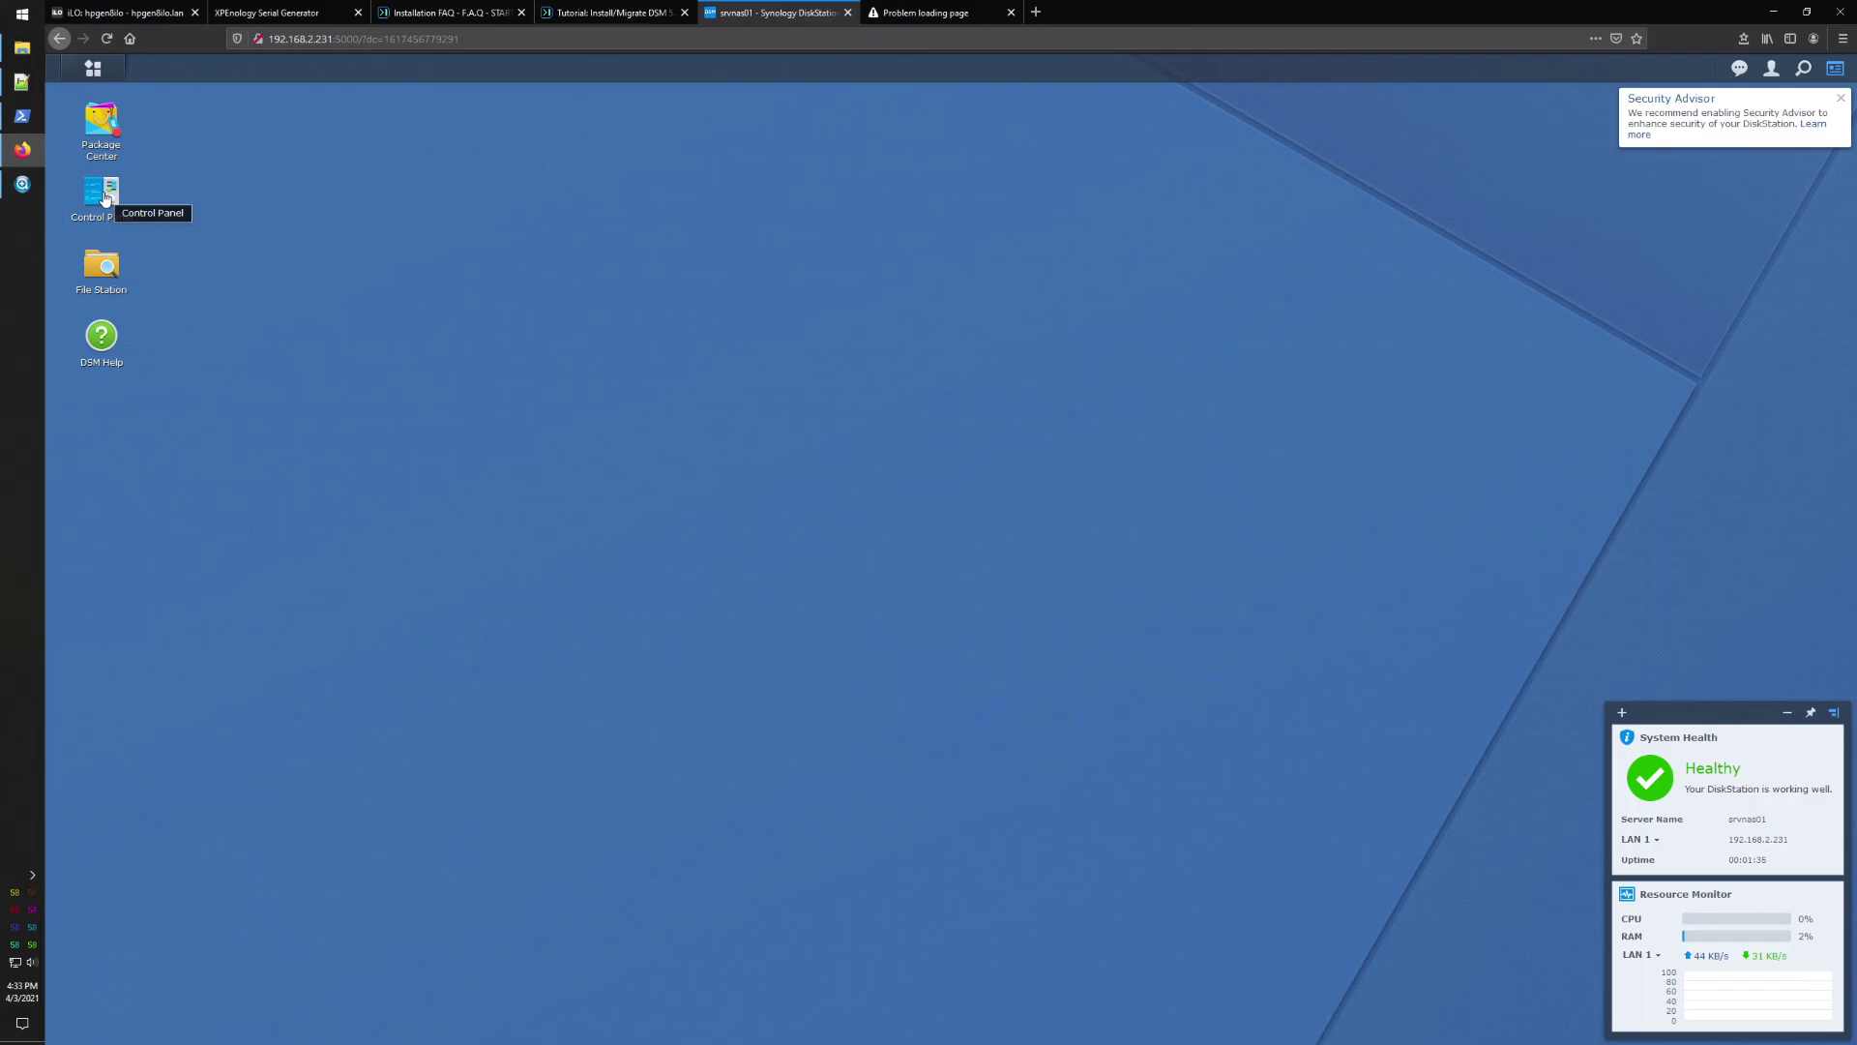
Step: Show the Control Panel's Info Center with the DS3615xs and DSM 6.2.3 system details
click(107, 197)
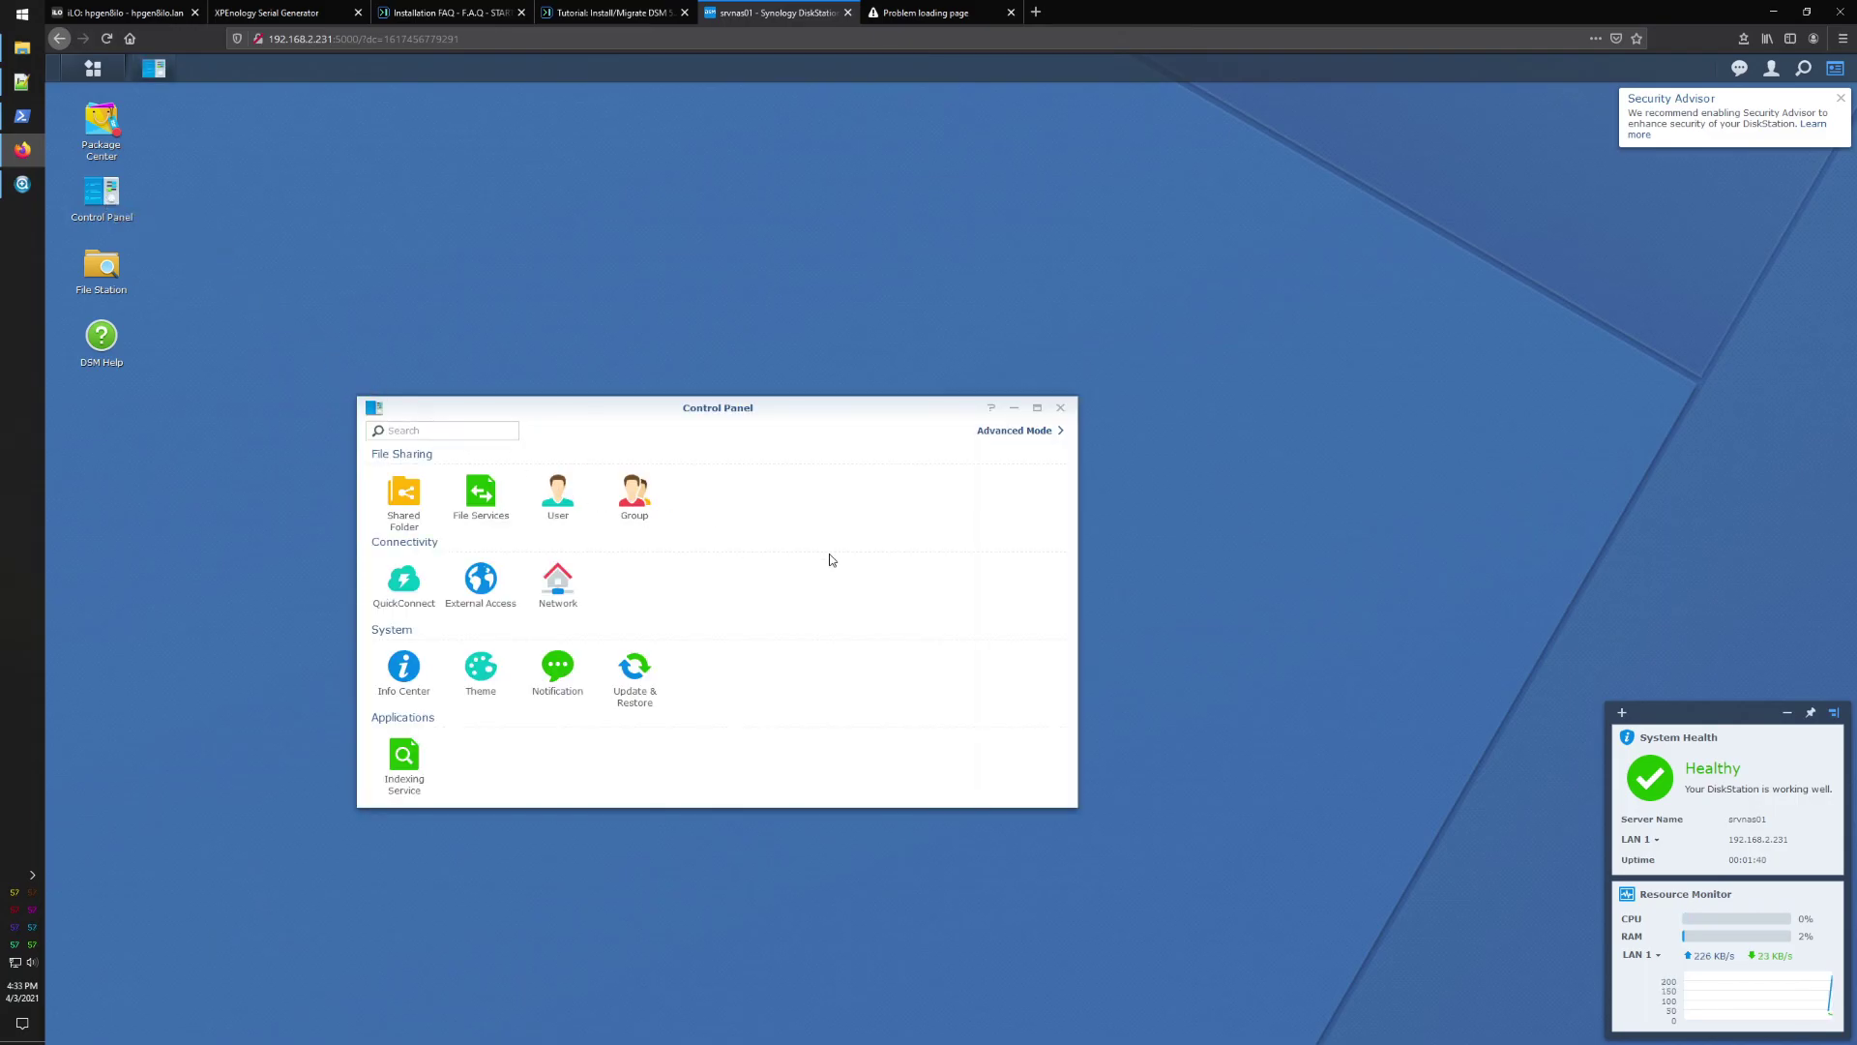
click(402, 673)
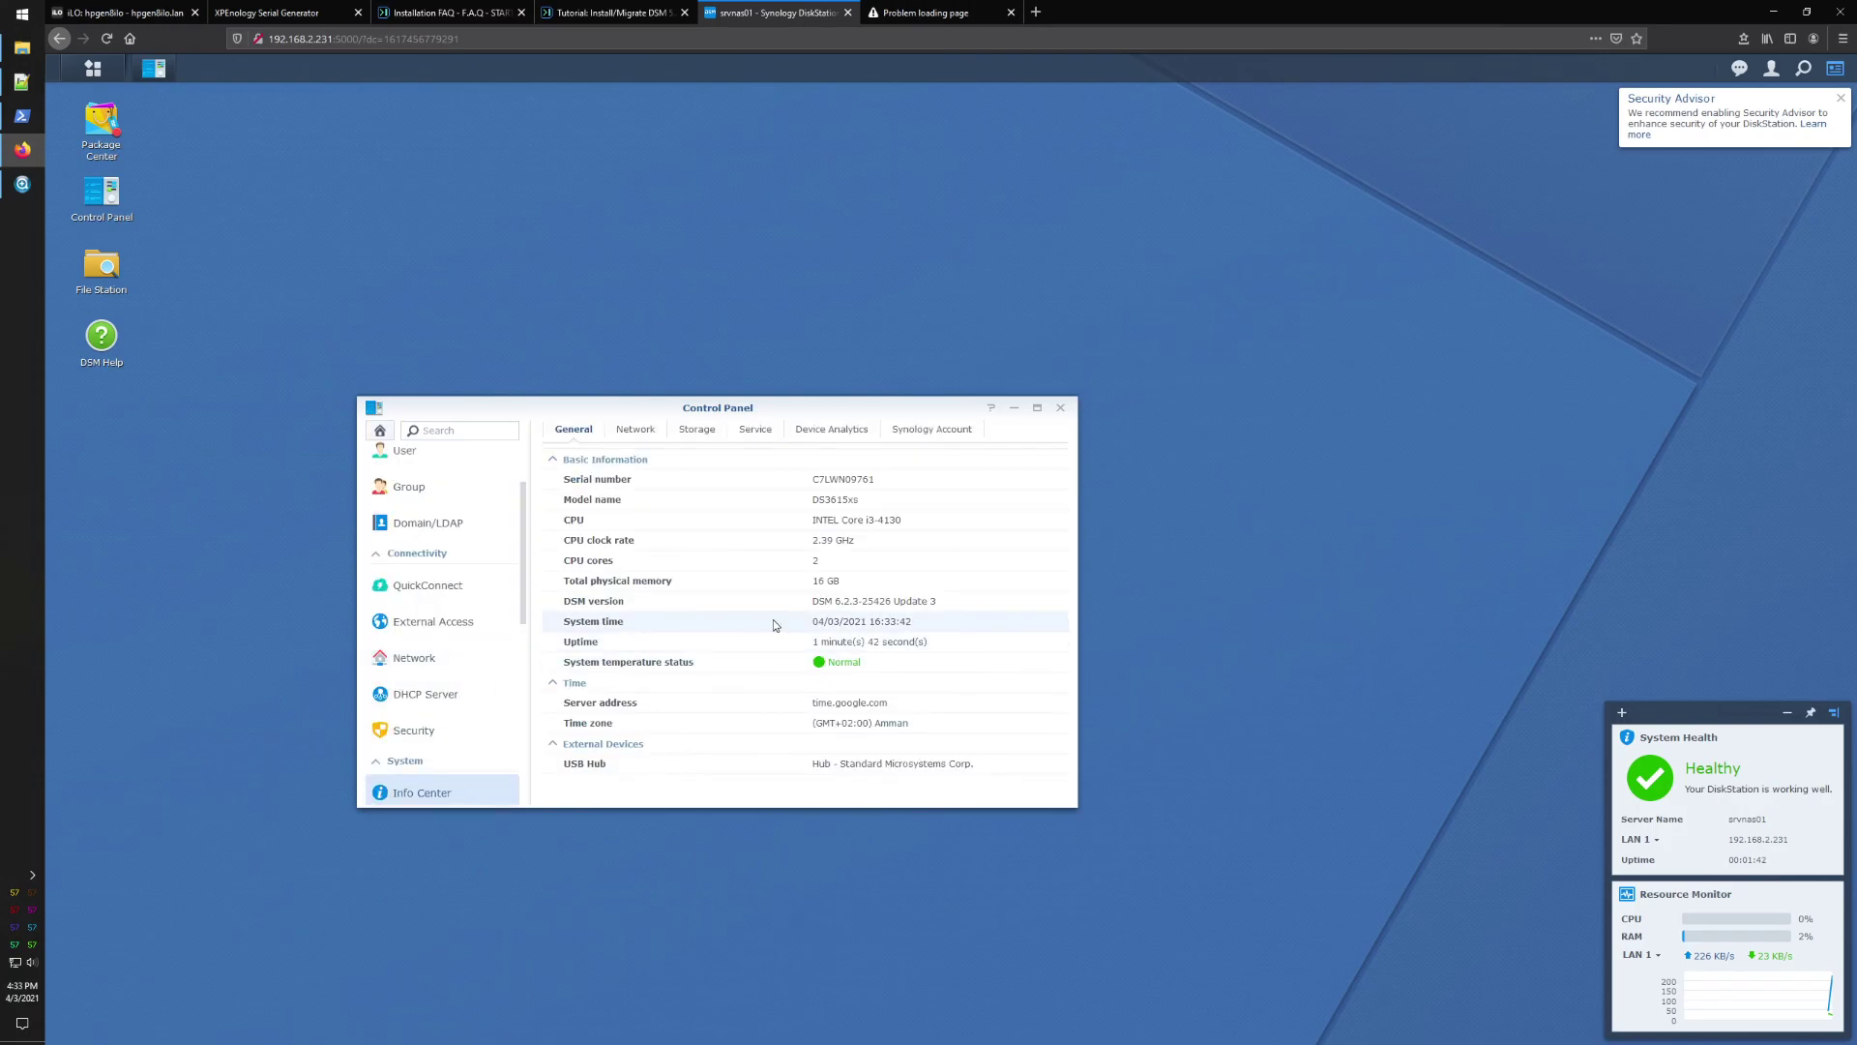